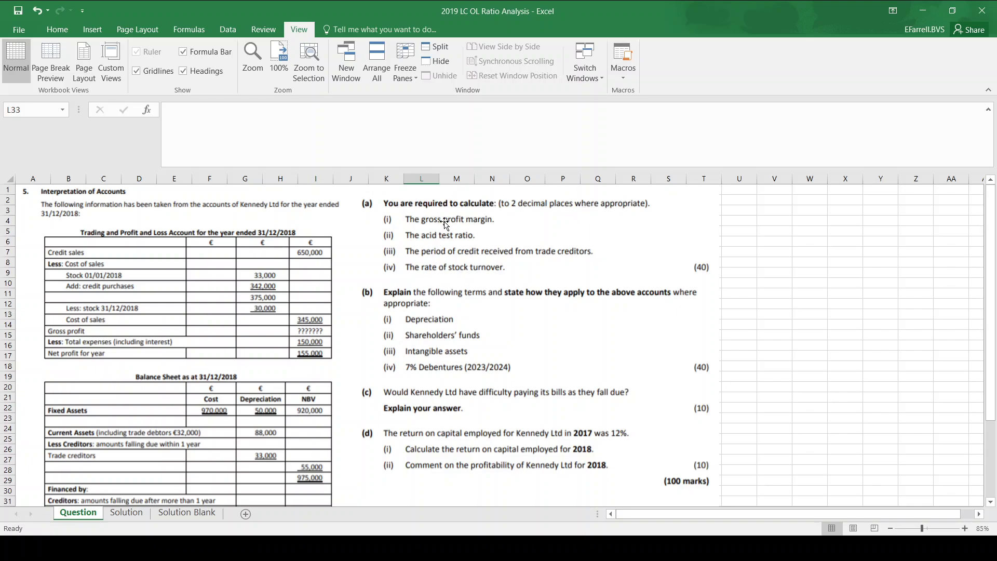
Open the Solution Blank sheet and examine the trading account and the gross profit margin working below it.
left_click(185, 512)
left_click(235, 428)
key("Down")
key("Down")
key("Down")
key("Down")
key("Down")
key("Down")
key("Down")
key("Down")
key("Down")
key("Down")
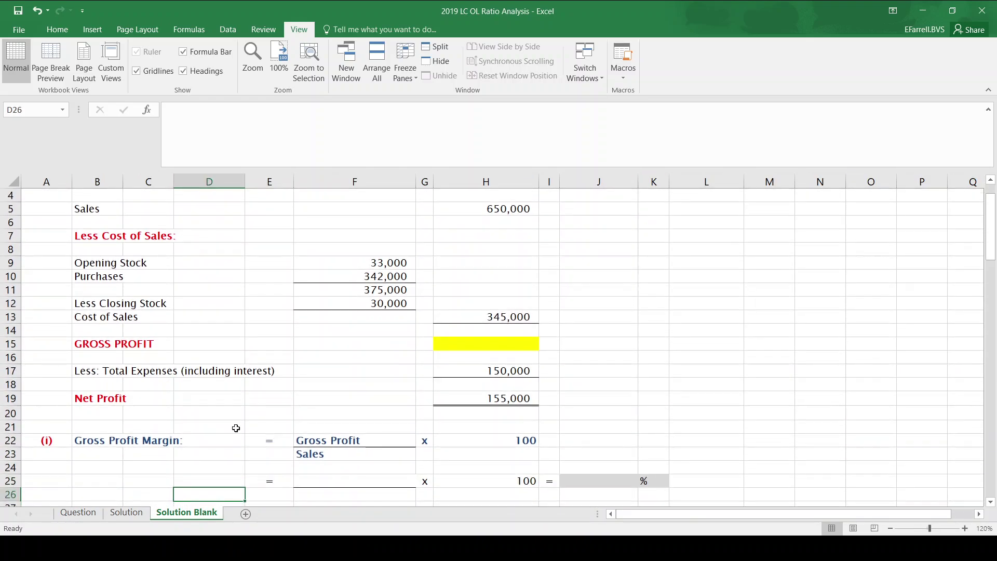
key("Up")
key("Up")
key("Up")
key("Right")
key("Right")
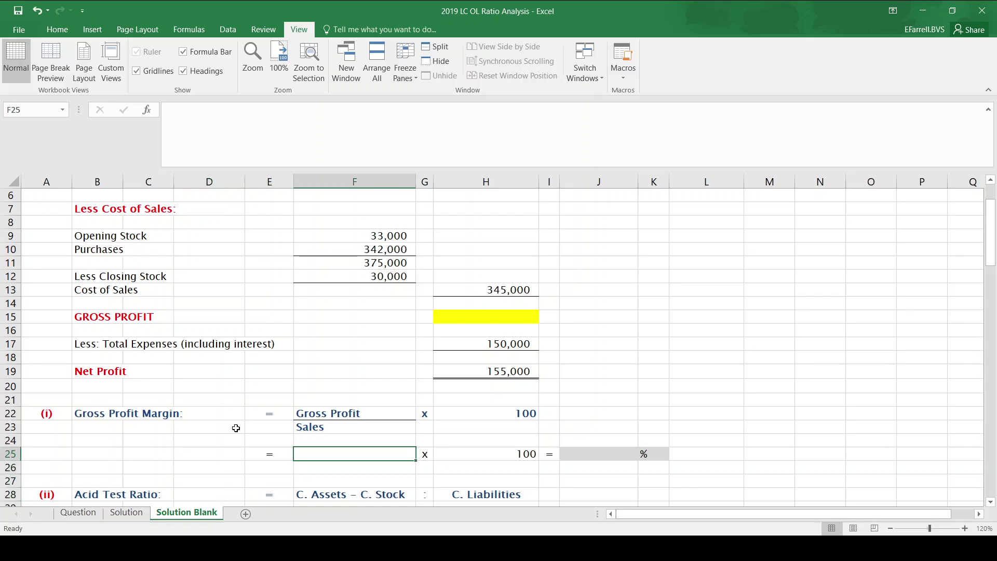
key("Up")
key("Up")
key("Up")
key("Up")
key("Up")
key("Up")
key("Up")
key("Up")
key("Up")
key("Up")
key("Up")
key("Up")
key("Up")
key("Up")
key("Up")
key("Up")
key("Up")
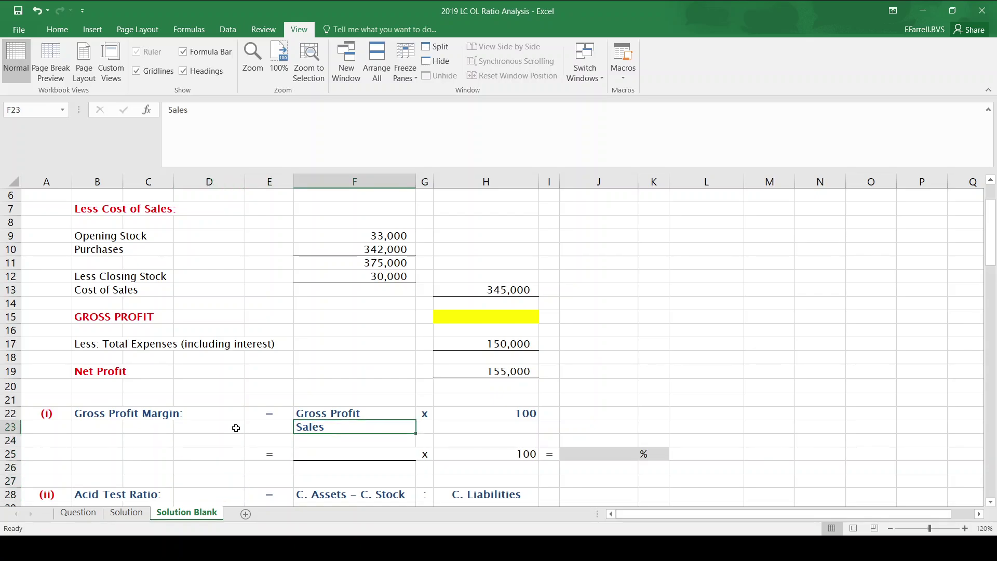
key("Up")
key("Up")
key("Up")
key("Up")
key("Up")
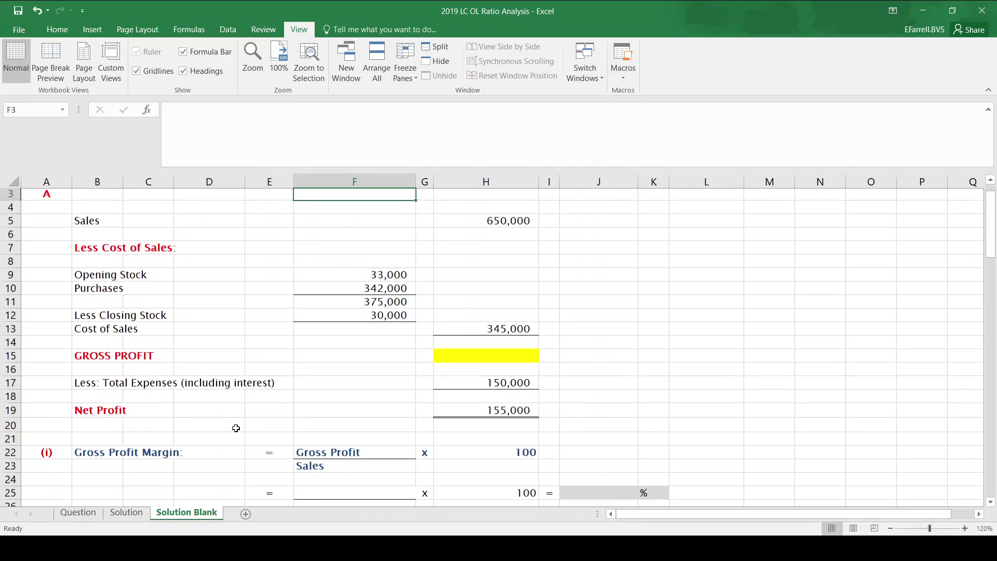
Calculate the gross profit in H15 as sales minus cost of sales with the formula =H5-H13.
key("Down")
key("Down")
key("Down")
key("Down")
key("Down")
key("Down")
key("Down")
key("Down")
key("Down")
key("Down")
key("Down")
key("Down")
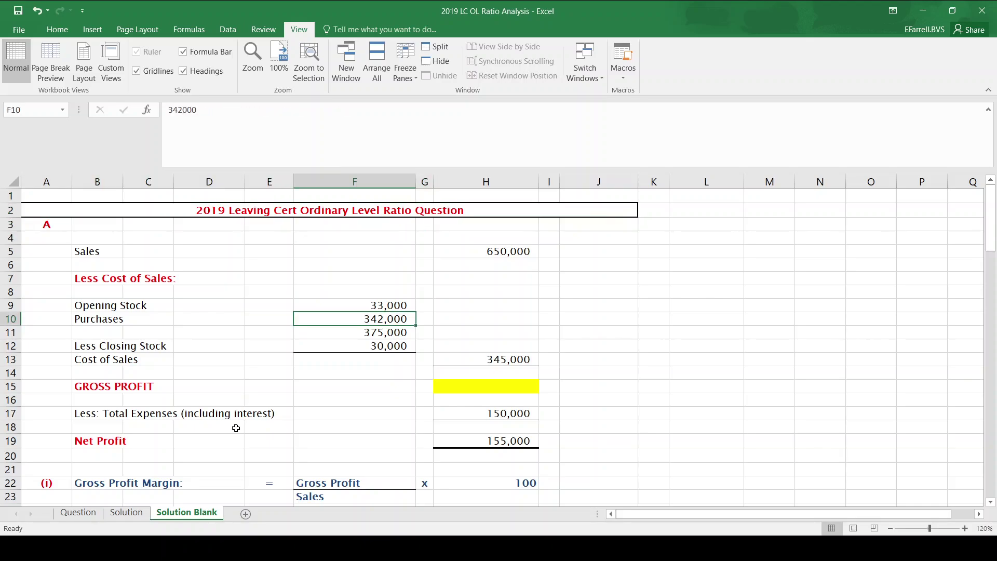
key("Right")
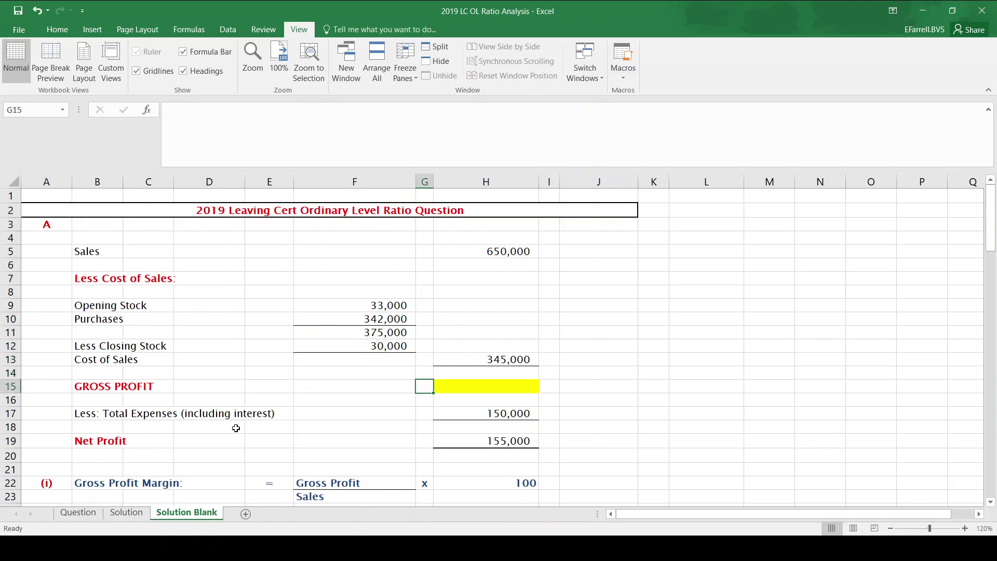
key("Right")
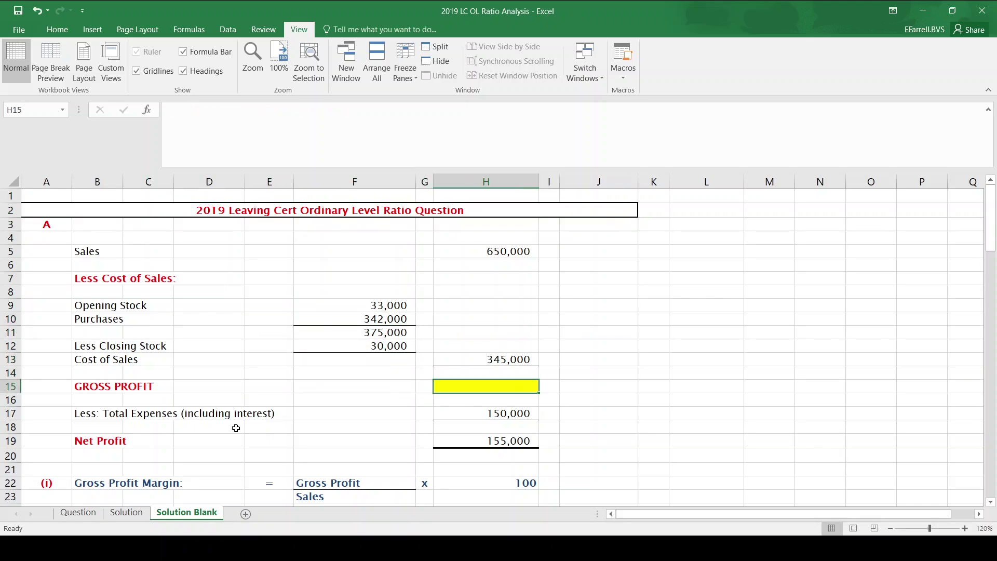
type("=")
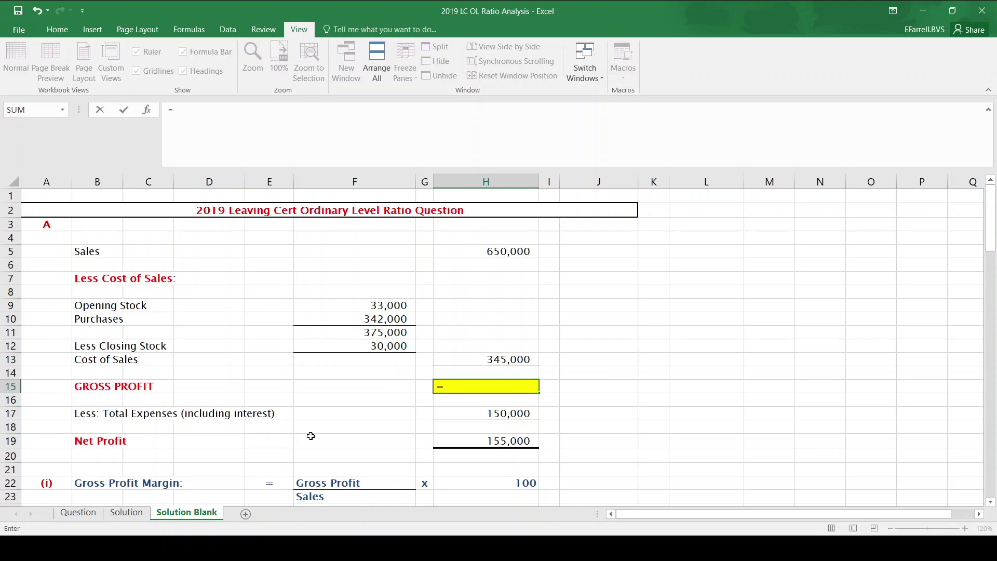
left_click(467, 250)
type("-")
left_click(496, 358)
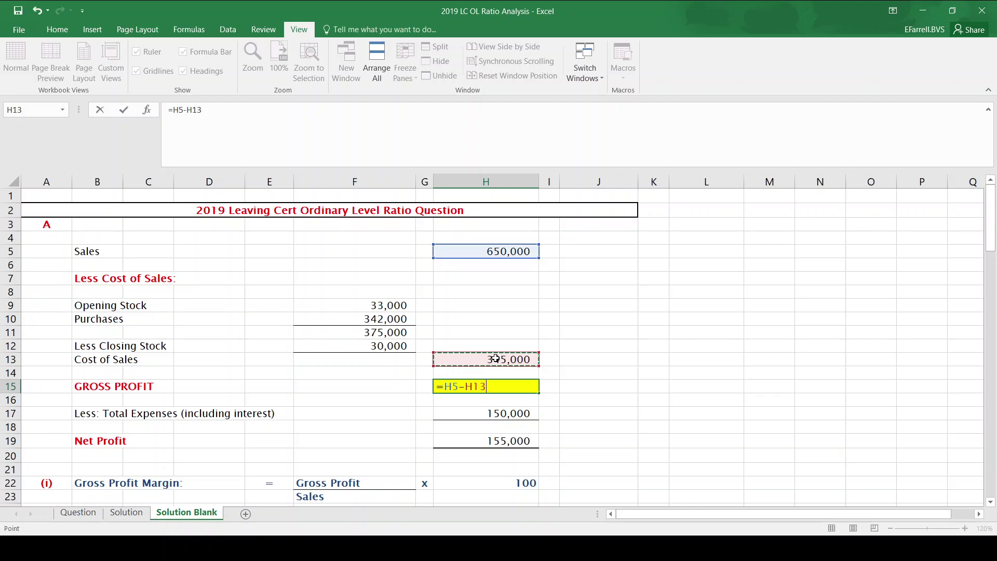
key("Return")
left_click(484, 386)
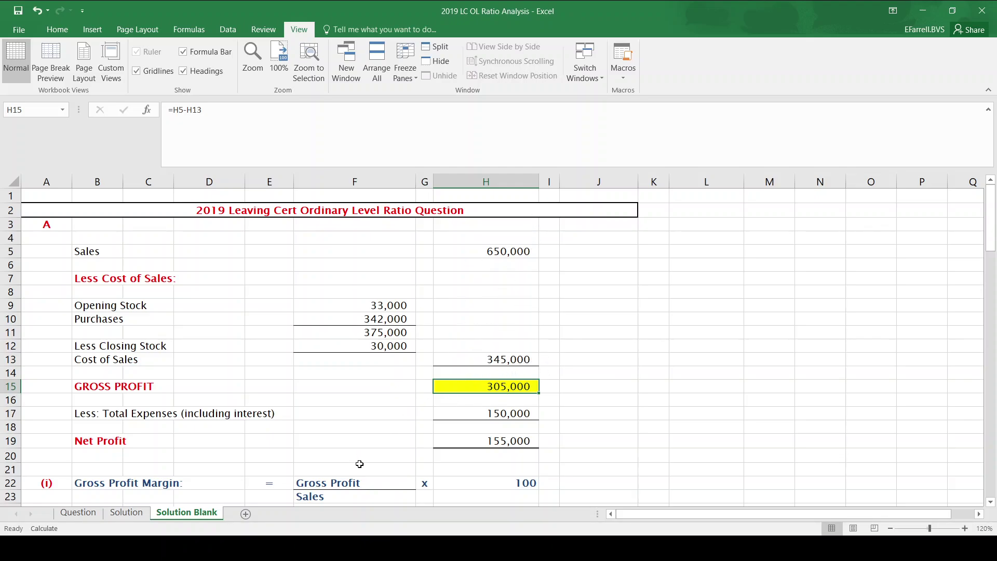
Link the numerator of the gross profit margin working in F25 to the gross profit figure with =H15.
key("Left")
key("Left")
key("Down")
key("Down")
key("Down")
key("Down")
key("Down")
key("Down")
key("Down")
key("Down")
key("Down")
key("Down")
key("Down")
key("Down")
key("Down")
key("Down")
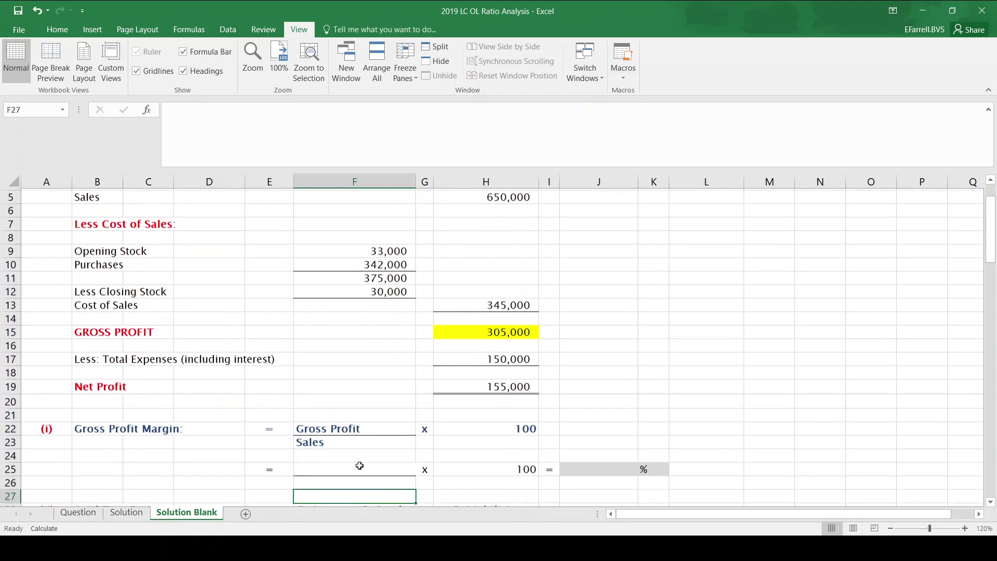
key("Up")
key("Up")
key("Up")
key("Up")
type("=")
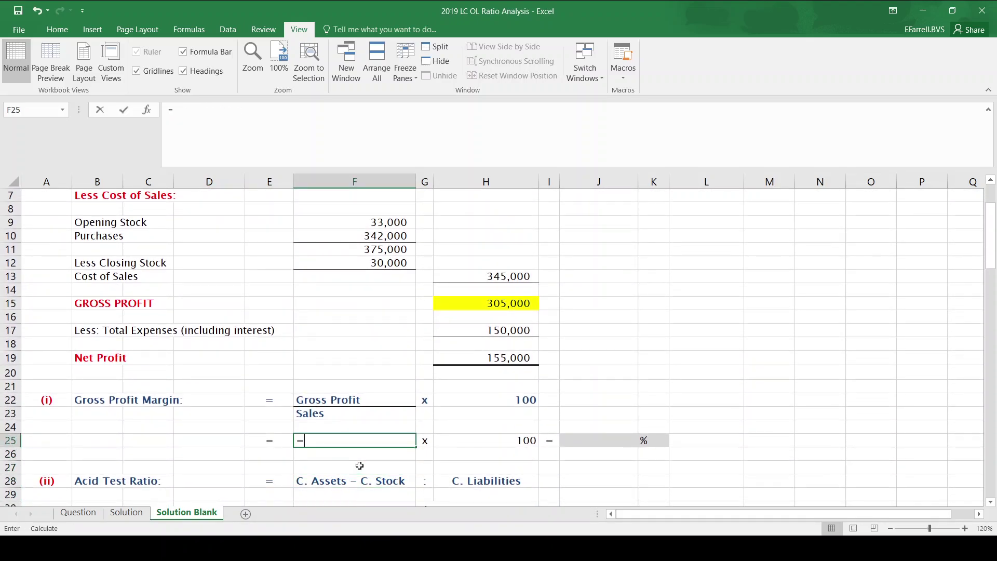
key("Up")
key("Up")
key("Up")
key("Up")
key("Up")
key("Up")
key("Up")
key("Up")
key("Up")
key("Up")
key("Right")
key("Right")
key("Return")
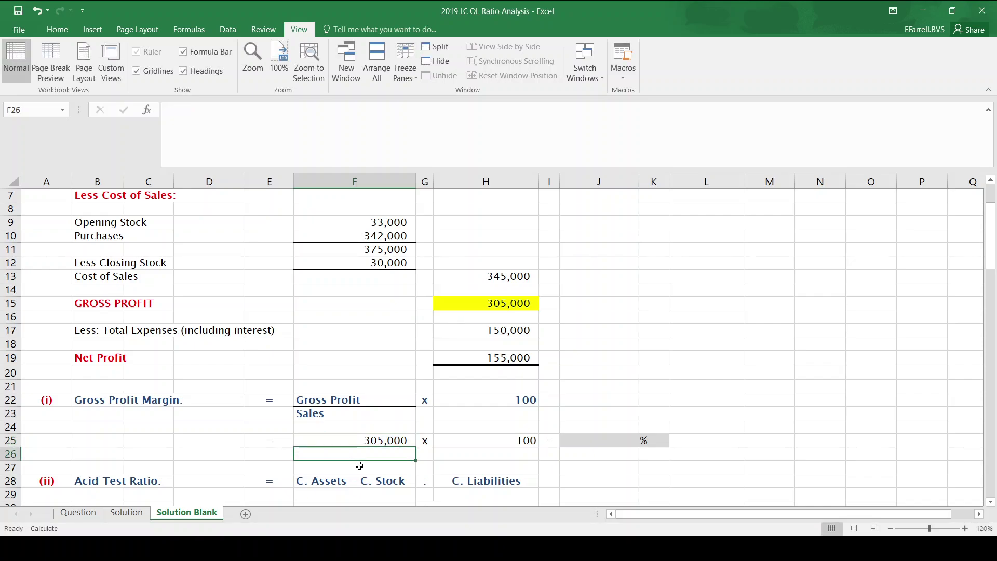
Link the denominator of the gross profit margin working in F26 to the sales figure with =H5.
type("=")
key("Up")
key("Up")
key("Up")
key("Up")
key("Up")
key("Up")
key("Up")
key("Up")
key("Up")
key("Up")
key("Up")
key("Up")
key("Up")
key("Up")
key("Up")
key("Up")
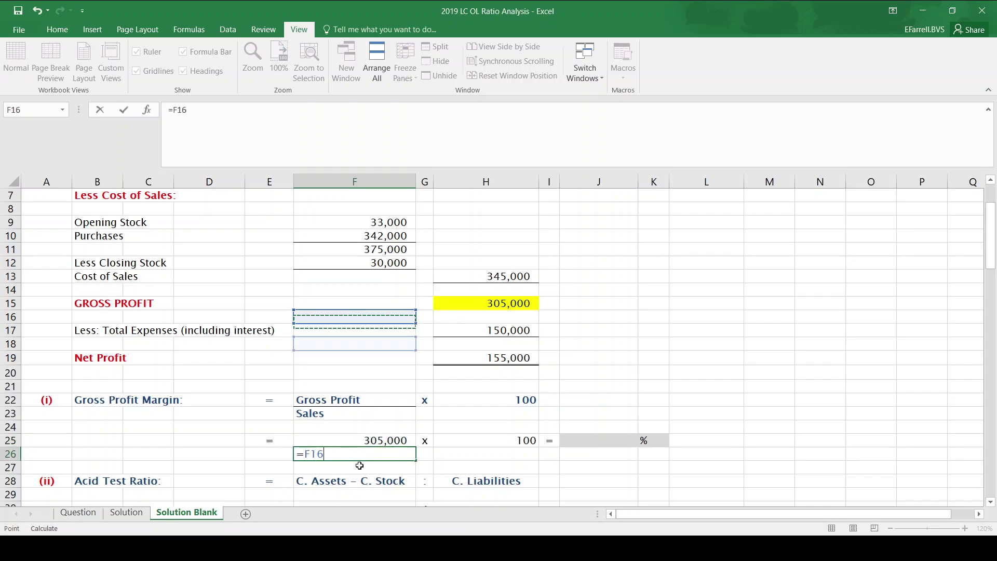
key("Up")
key("Up")
key("Up")
key("Up")
key("Up")
key("Up")
key("Up")
key("Up")
key("Up")
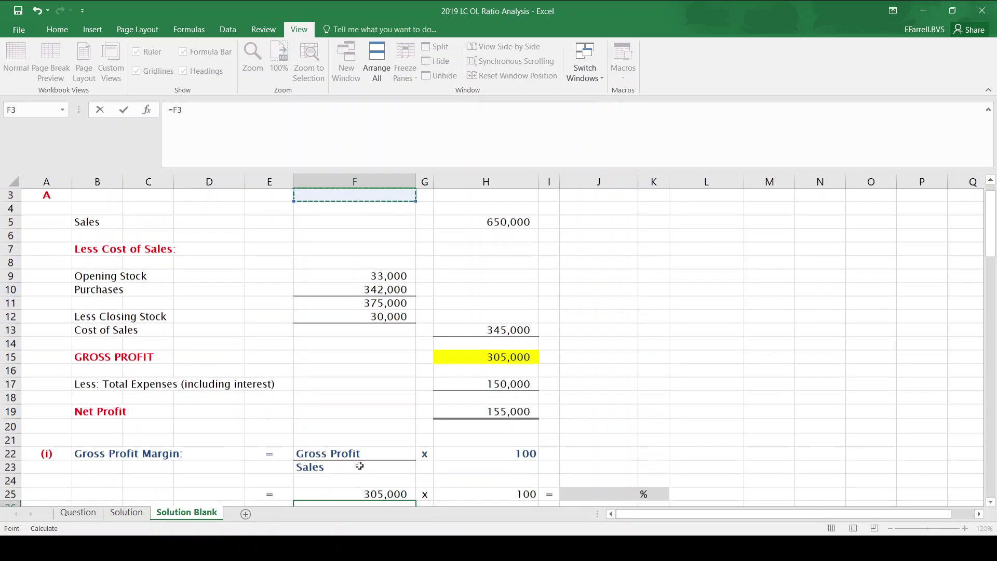
key("Down")
key("Down")
key("Down")
key("Down")
key("Down")
key("Right")
key("Right")
key("Up")
key("Return")
Calculate the gross profit margin percentage in J25 with the formula =(F25/F26)*H25.
key("Up")
key("Up")
key("Right")
key("Right")
key("Right")
key("Right")
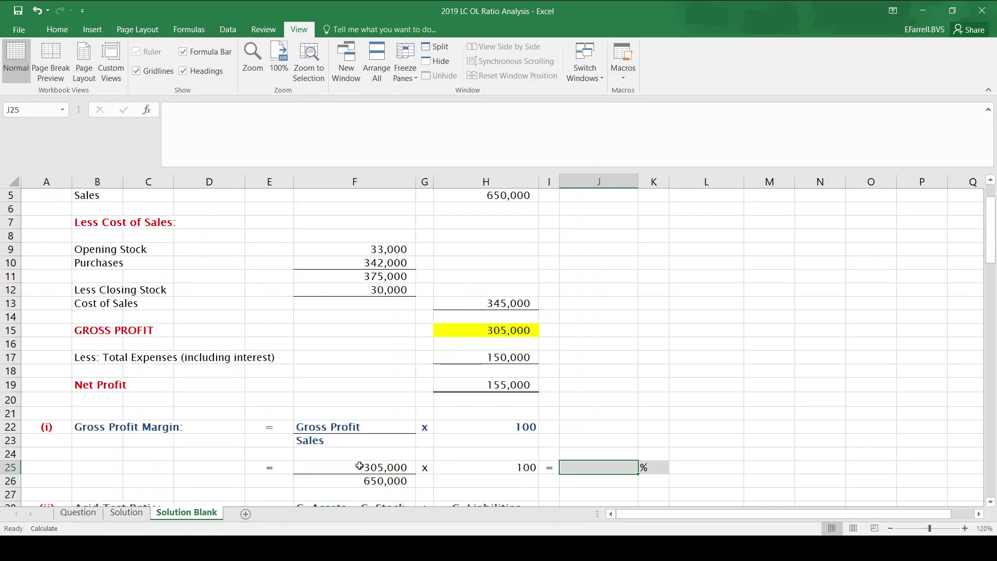
type("=")
left_click(352, 467)
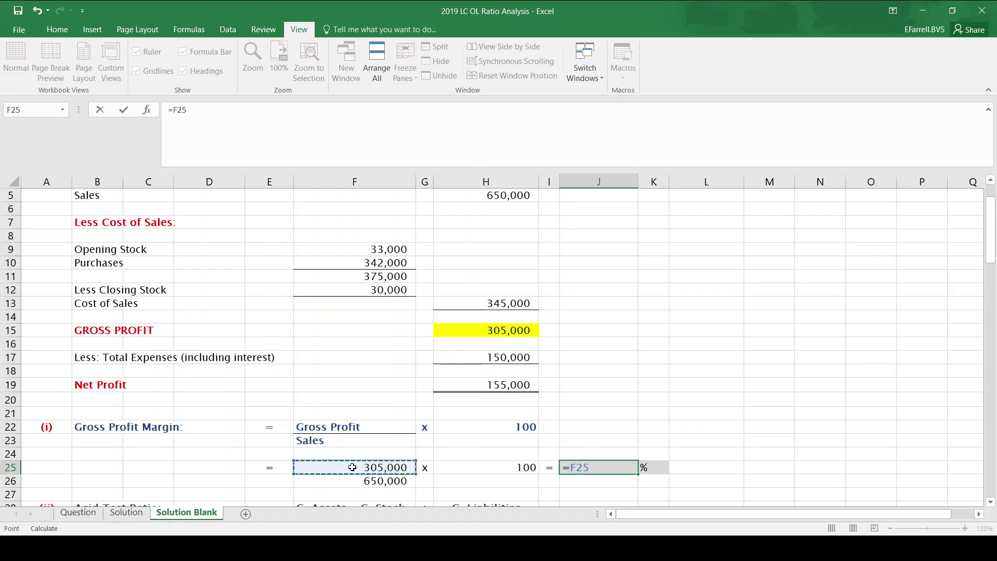
type("-")
left_click(367, 478)
type(")")
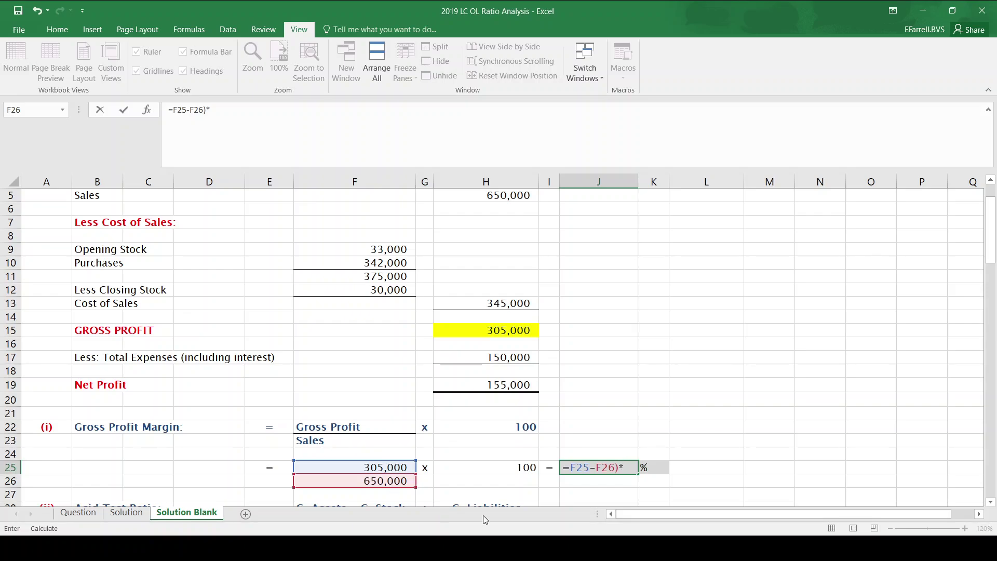
type("*")
left_click(498, 467)
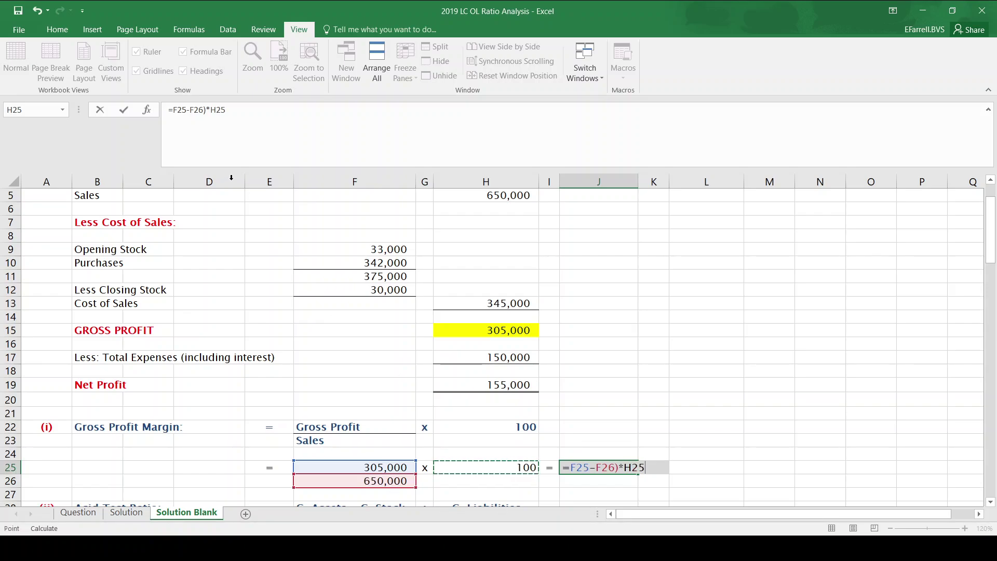
left_click(188, 107)
key("Delete")
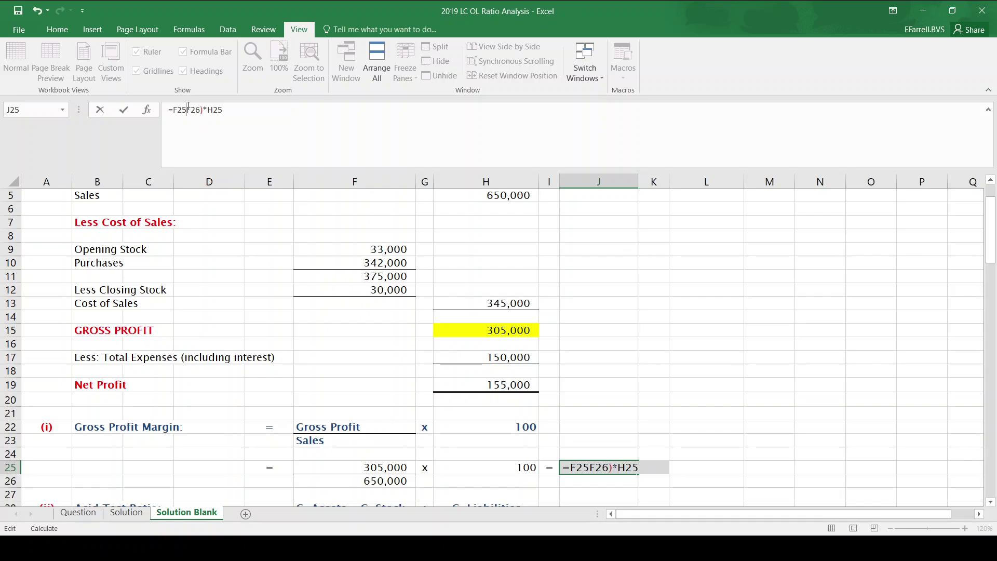
type("/")
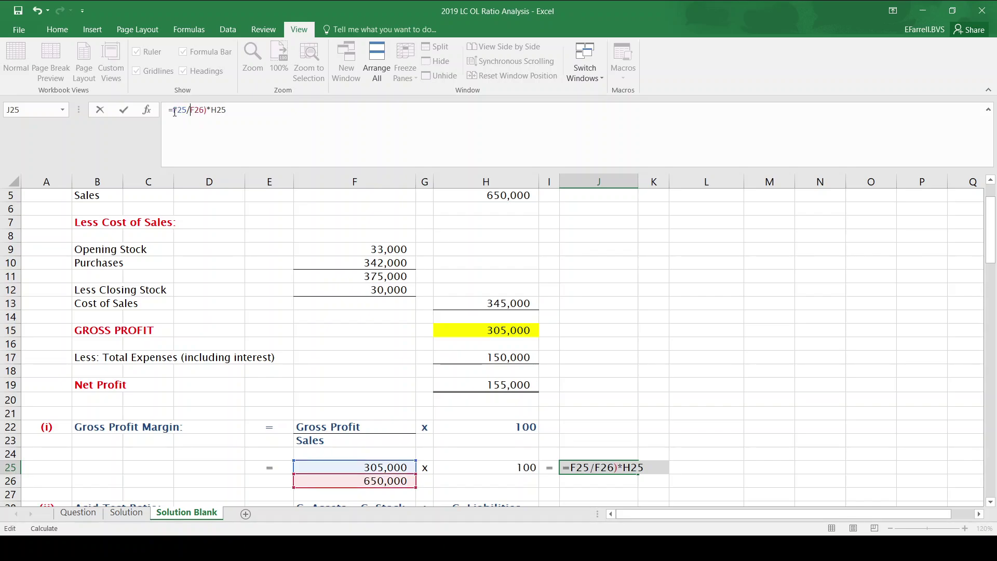
key("Return")
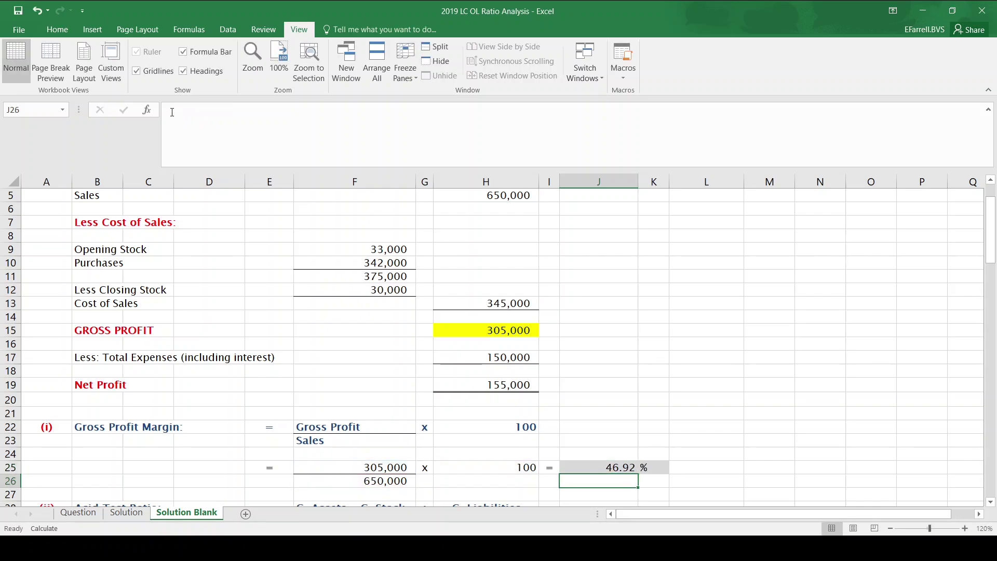
Check the margin formula in J25 and the gross profit and sales references in F25 and F26.
key("Up")
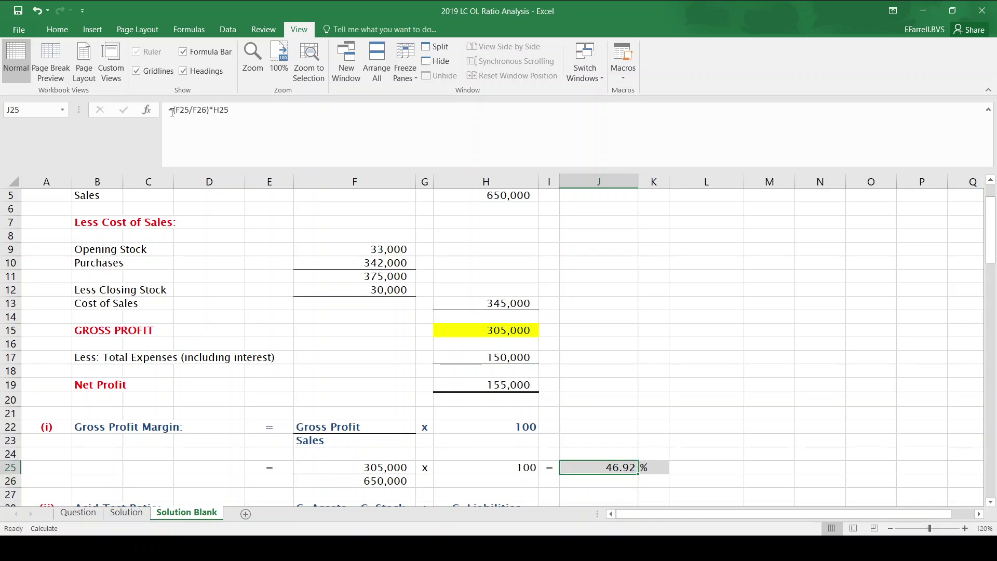
key("Left")
key("Left")
key("Left")
key("Left")
key("Down")
key("Up")
key("Down")
key("Up")
key("Down")
key("Up")
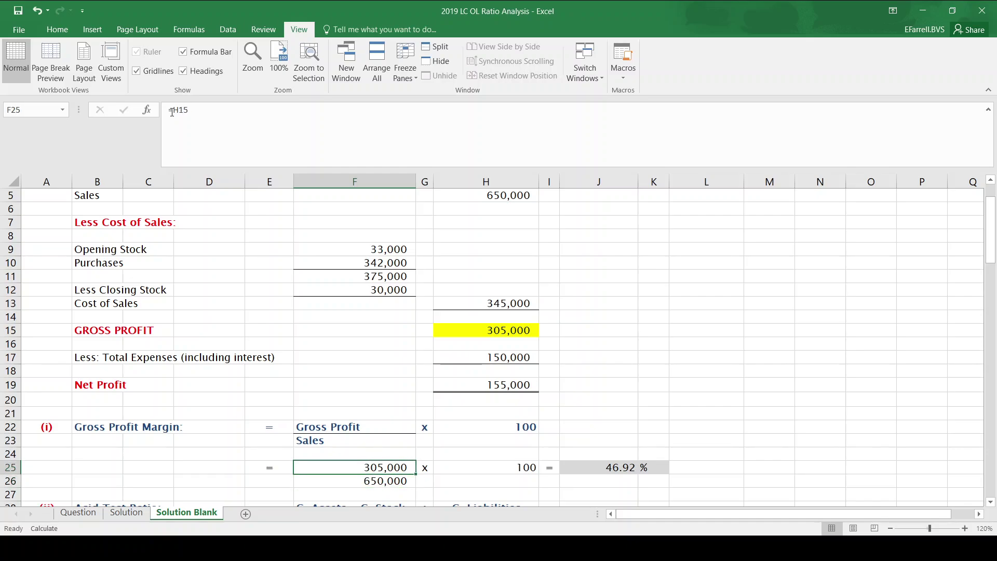
Examine the acid test ratio layout on the Solution Blank sheet and the required calculations on the Question sheet.
key("Right")
key("Right")
key("Down")
key("Down")
key("Down")
key("Down")
key("Down")
key("Down")
key("Down")
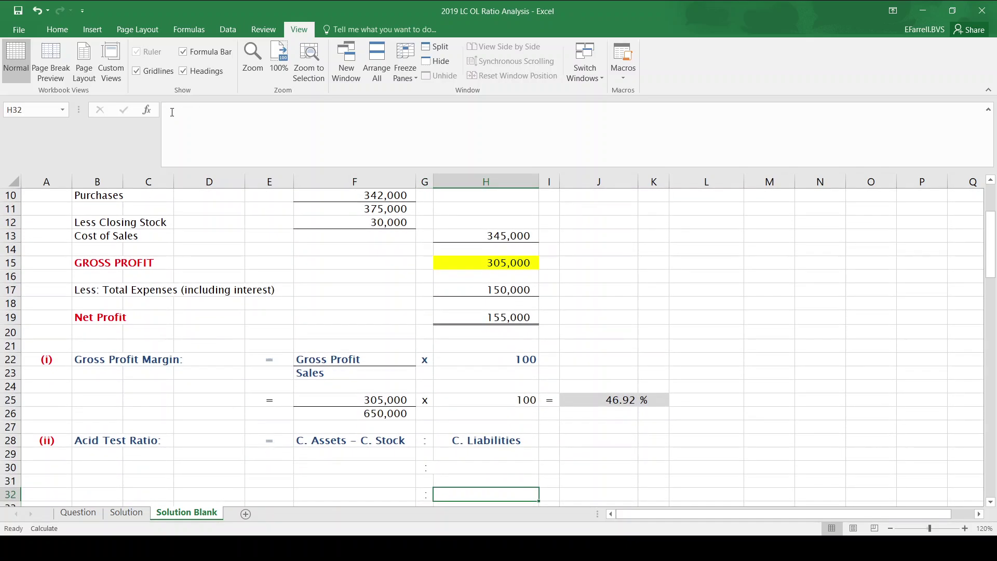
left_click(81, 515)
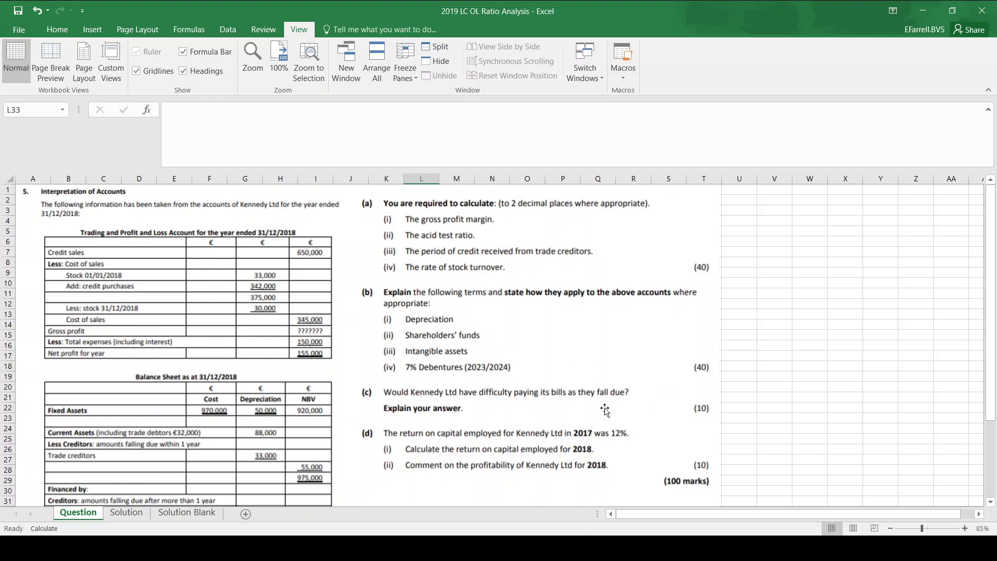
left_click(206, 515)
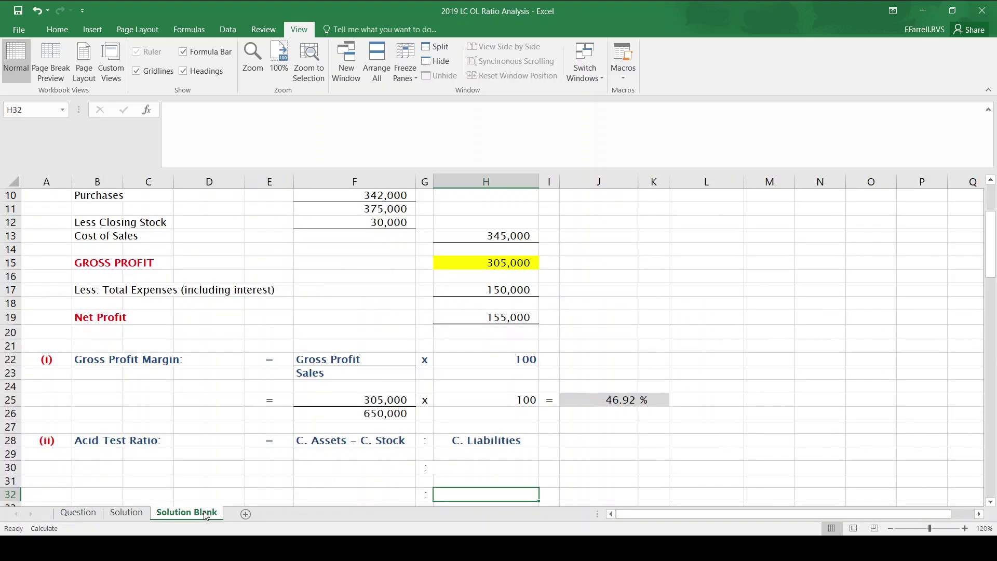
Look over the acid test ratio working rows, and examine the current assets and closing stock figures on the Question sheet.
left_click(320, 416)
key("Down")
key("Down")
key("Down")
key("Down")
key("Down")
key("Down")
key("Down")
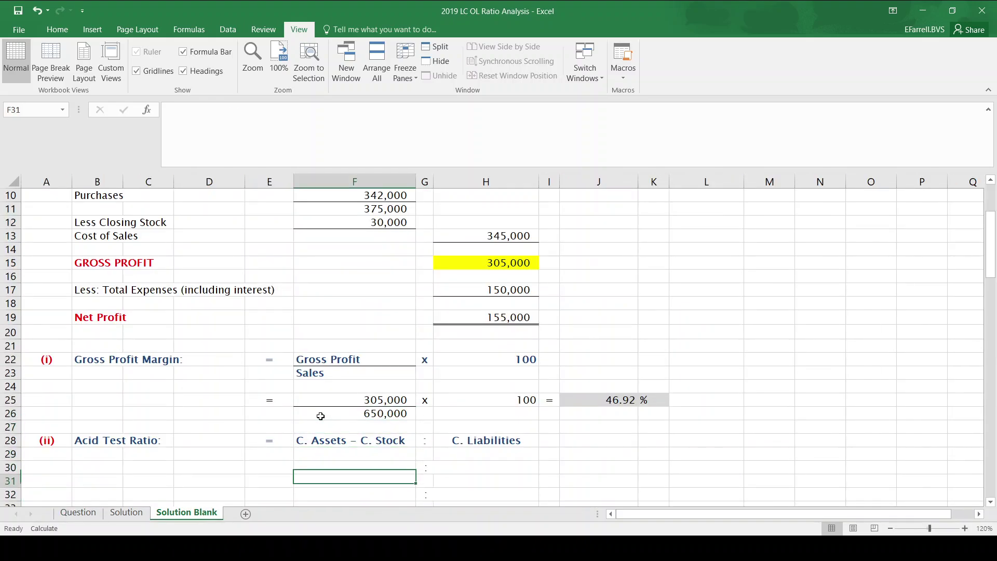
key("Down")
key("Down")
key("Down")
key("Up")
key("Up")
key("Up")
key("Up")
key("Up")
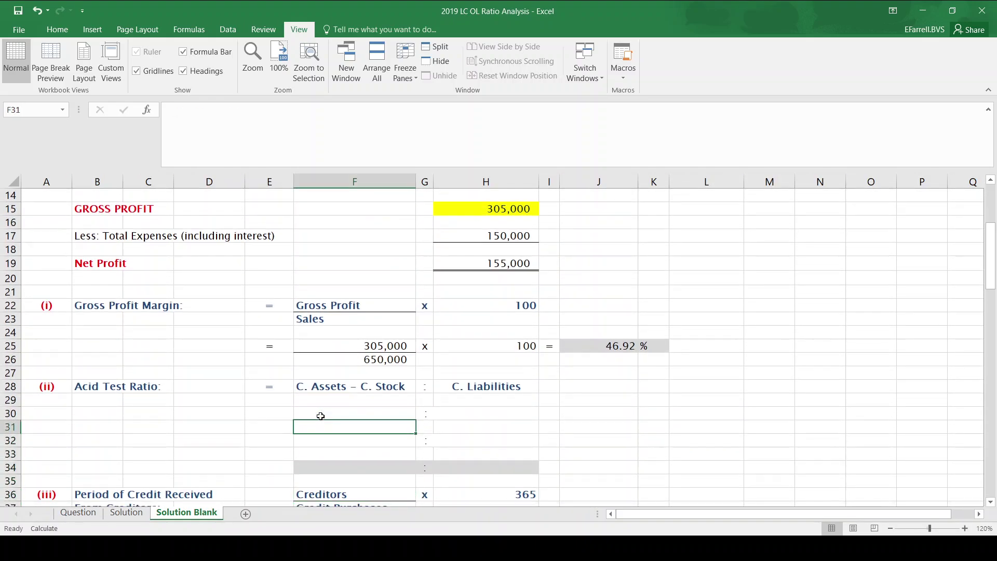
key("Up")
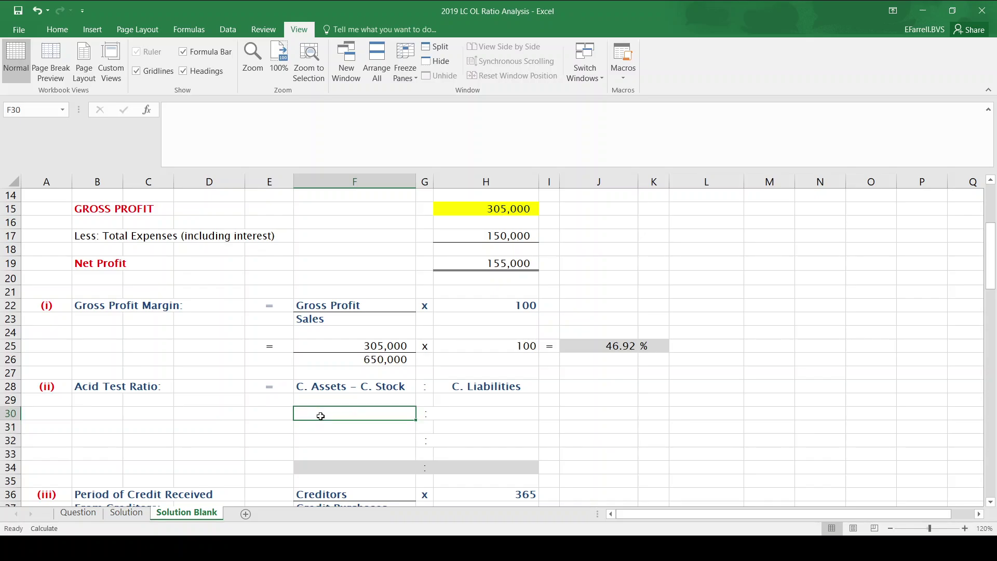
left_click(83, 516)
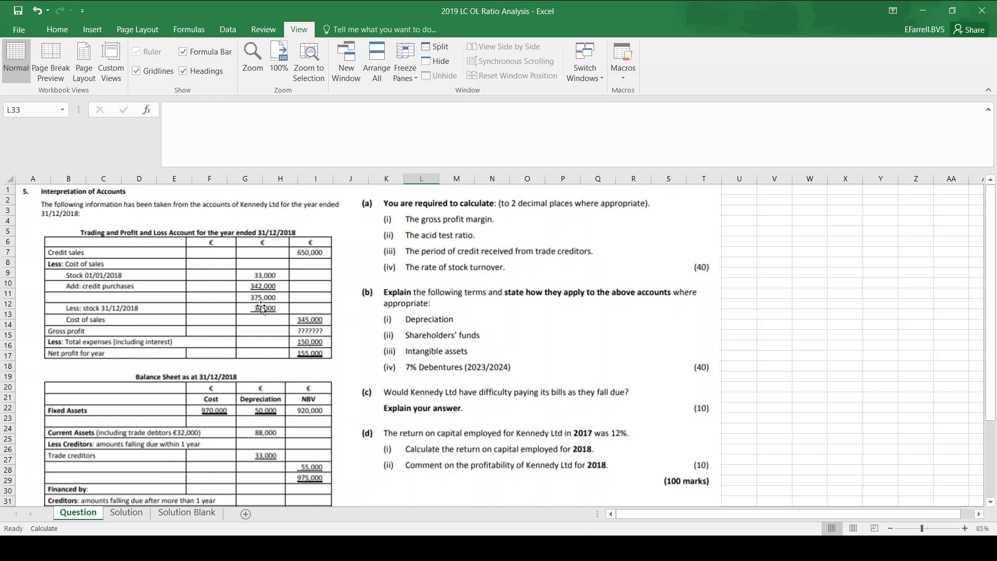
Enter the current assets less closing stock working as 88,000 - 30,000 in F30 of the Solution Blank sheet.
left_click(187, 512)
type("f88,000")
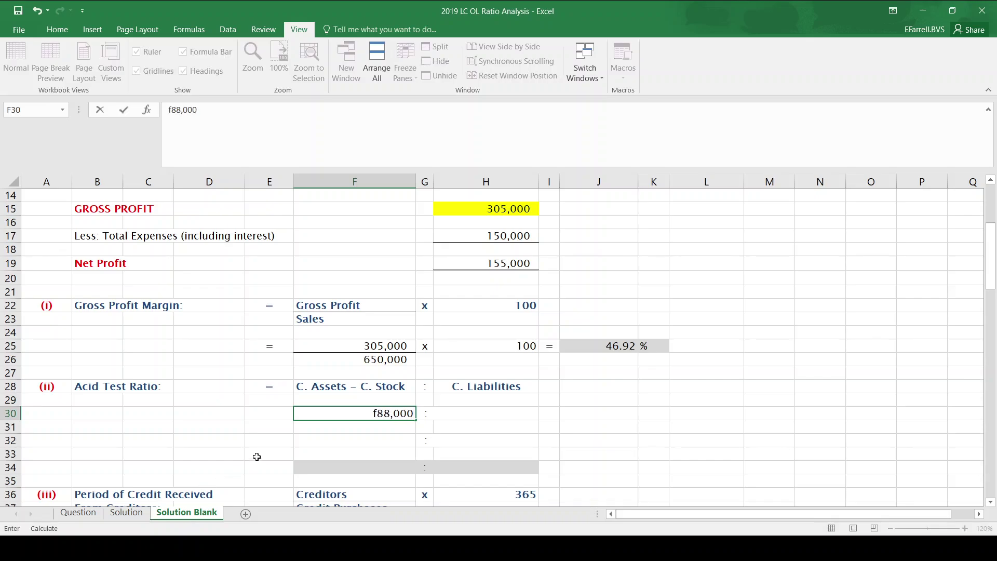
key("BackSpace")
key("BackSpace")
key("BackSpace")
key("BackSpace")
key("BackSpace")
key("BackSpace")
type("88,000 - 30,000")
key("Return")
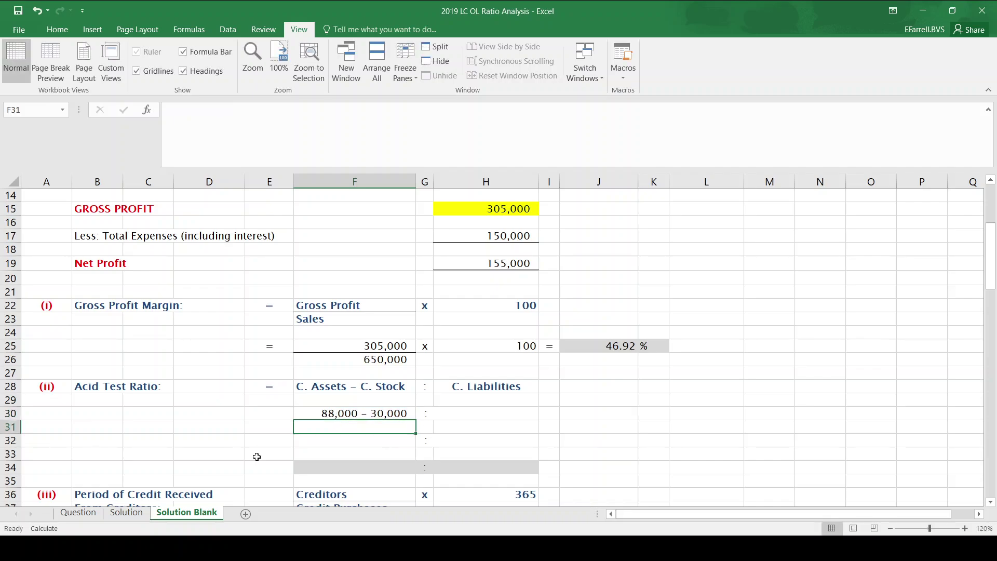
Check the trade creditors on the Question sheet and enter 33,000 as the current liabilities in H30 of Solution Blank.
key("Up")
key("Right")
key("Right")
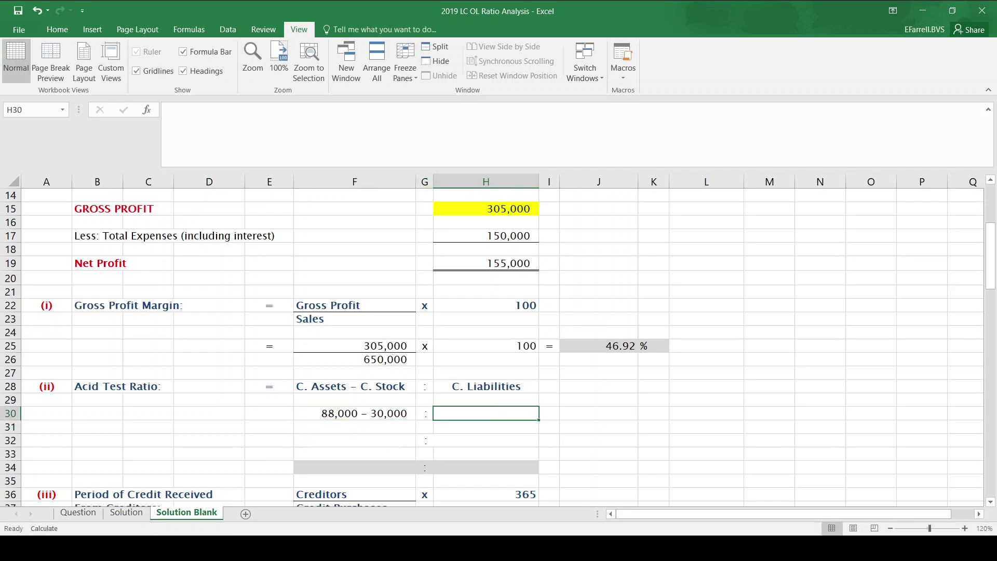
left_click(74, 514)
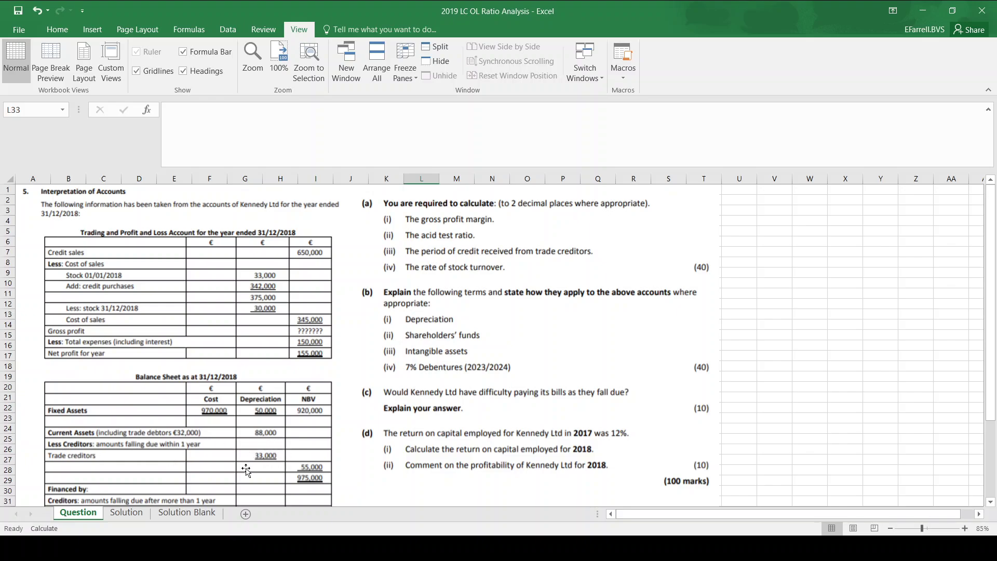
left_click(191, 514)
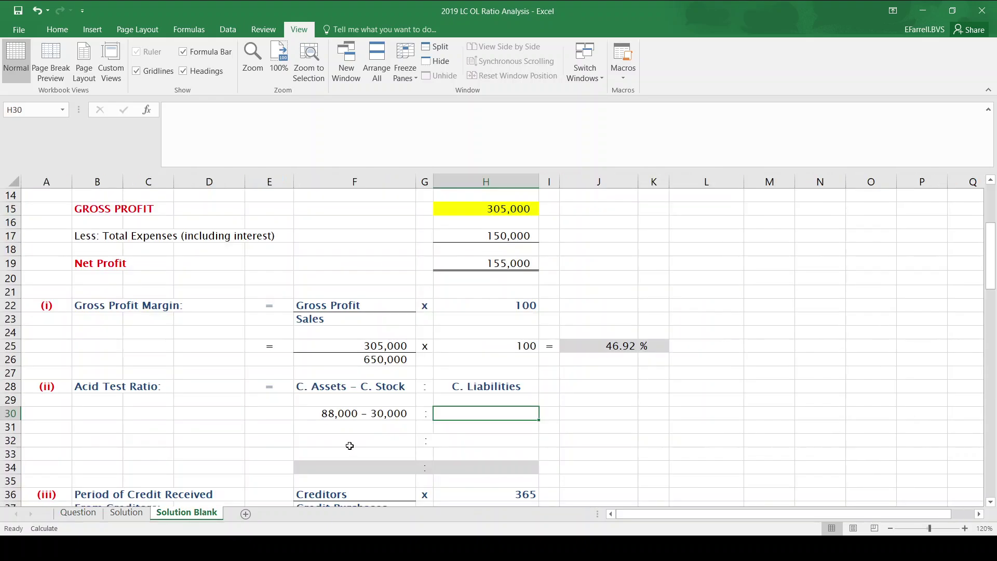
type("33,0000")
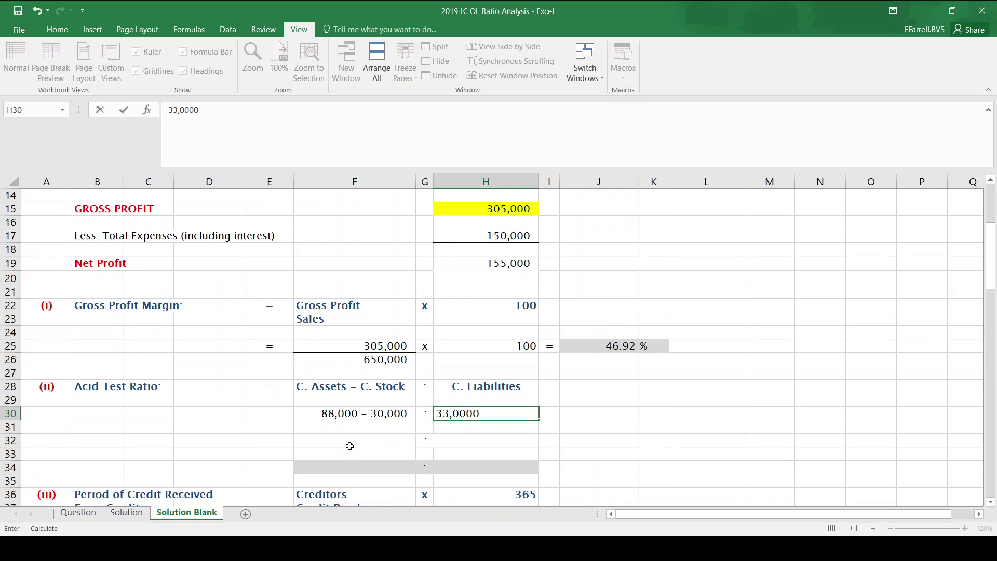
key("BackSpace")
key("Return")
Fill in the simplified acid test ratio line with 58000 in F32 and 33000 in H32.
key("Down")
key("Left")
key("Left")
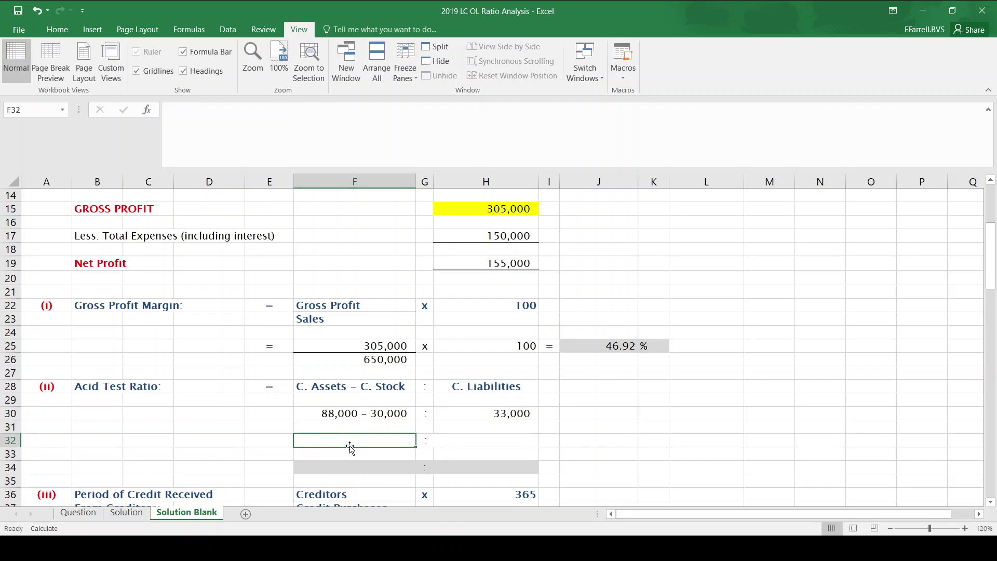
type("58000")
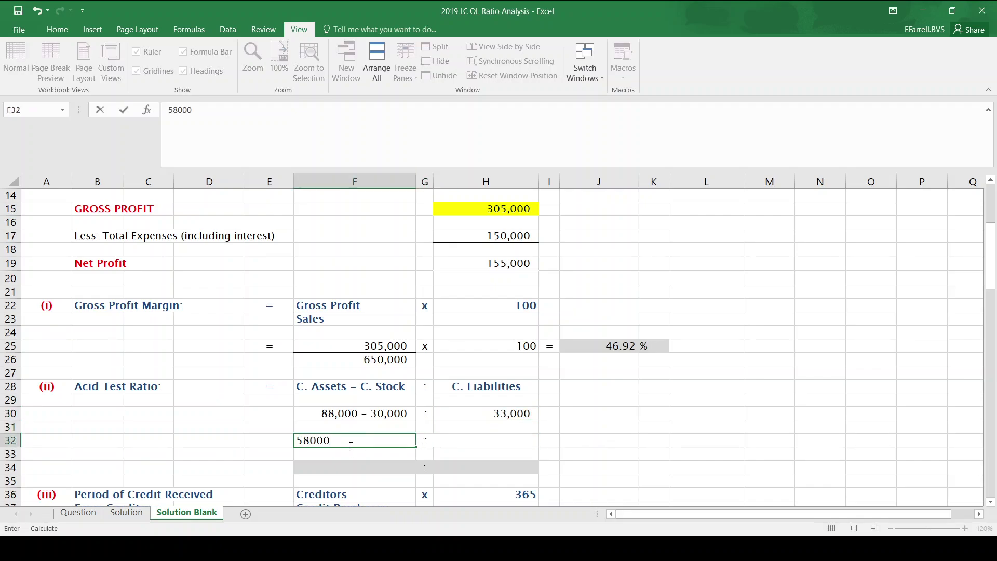
key("Right")
key("Right")
type("33000")
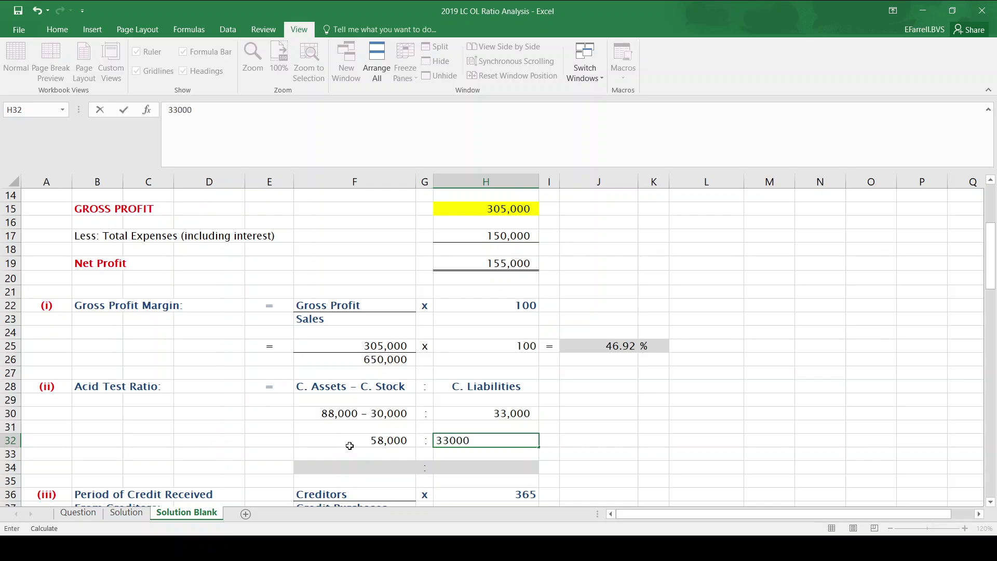
key("Return")
Calculate the left side of the acid test ratio in F34 with the formula =F32/H32.
key("Left")
key("Left")
key("Down")
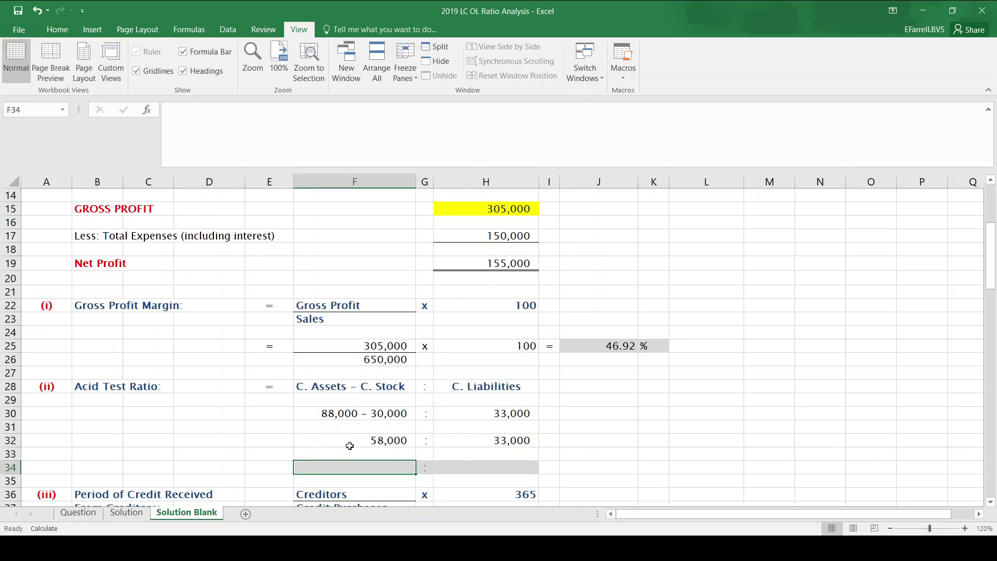
type("=")
left_click(349, 445)
type("/")
key("Right")
key("Right")
key("Up")
key("Up")
key("Return")
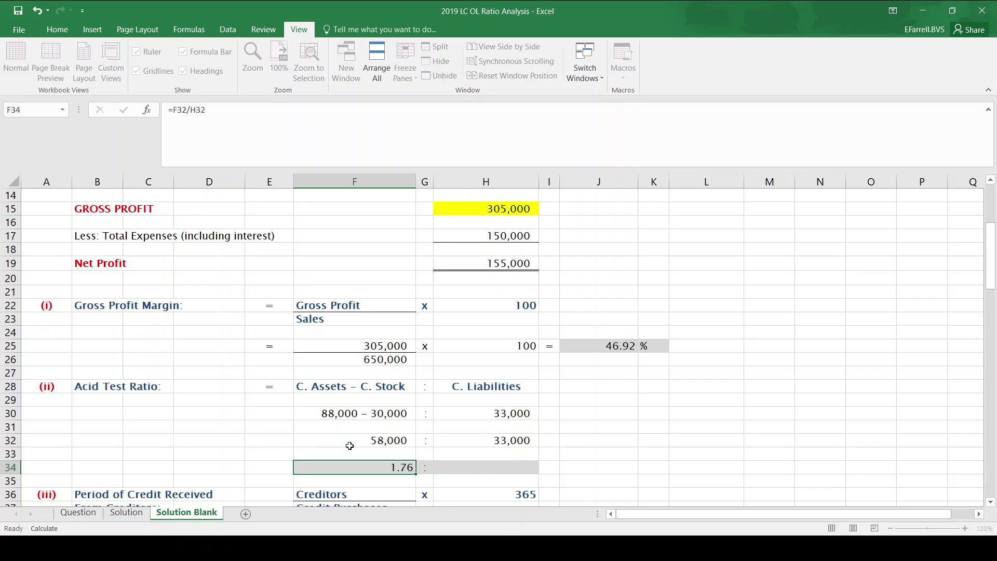
Complete the acid test ratio answer by entering 1 in H34.
key("Up")
key("Right")
key("Right")
type("1")
key("Return")
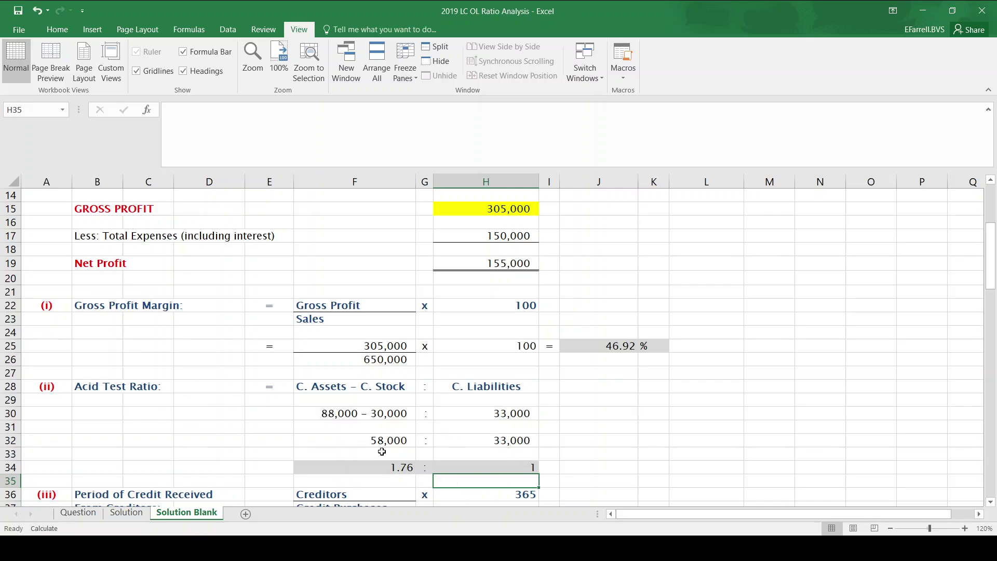
Examine the Question sheet for the period of credit received, and its formula layout on Solution Blank, including the 365 multiplier.
left_click(96, 515)
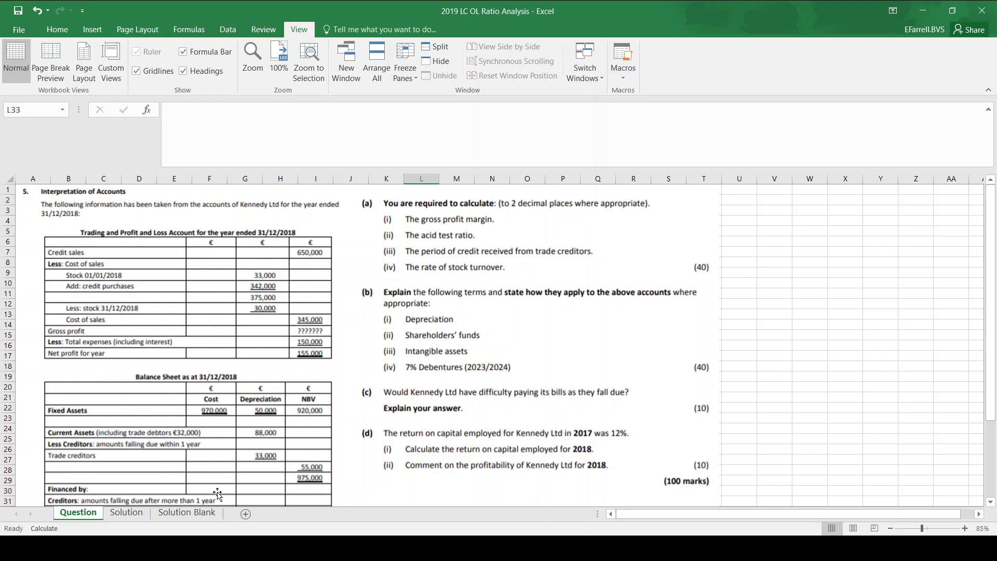
left_click(194, 516)
left_click(274, 407)
key("Down")
key("Down")
key("Down")
key("Down")
key("Down")
key("Down")
key("Down")
key("Down")
key("Down")
key("Down")
key("Down")
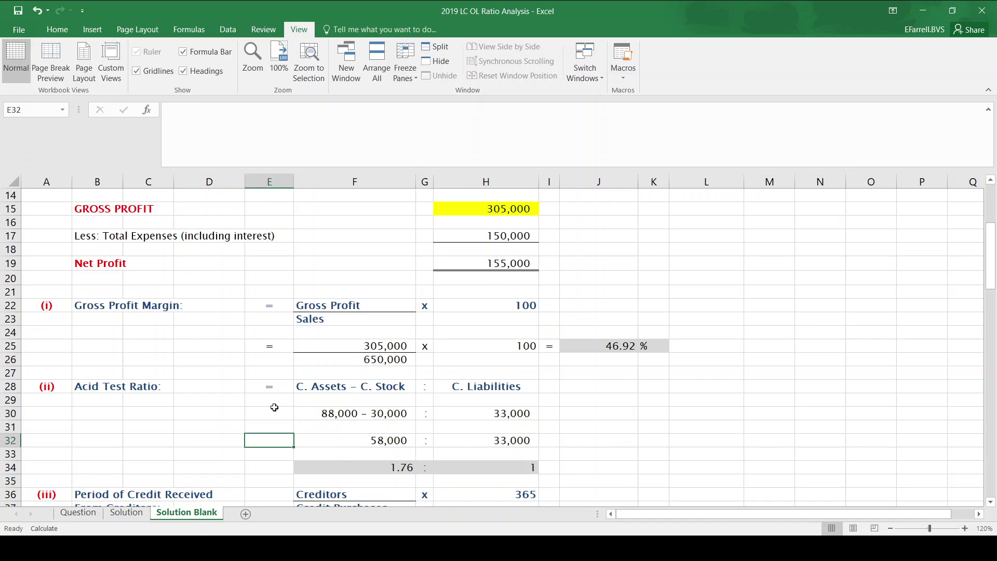
key("Down")
key("Up")
key("Up")
key("Up")
key("Right")
key("Right")
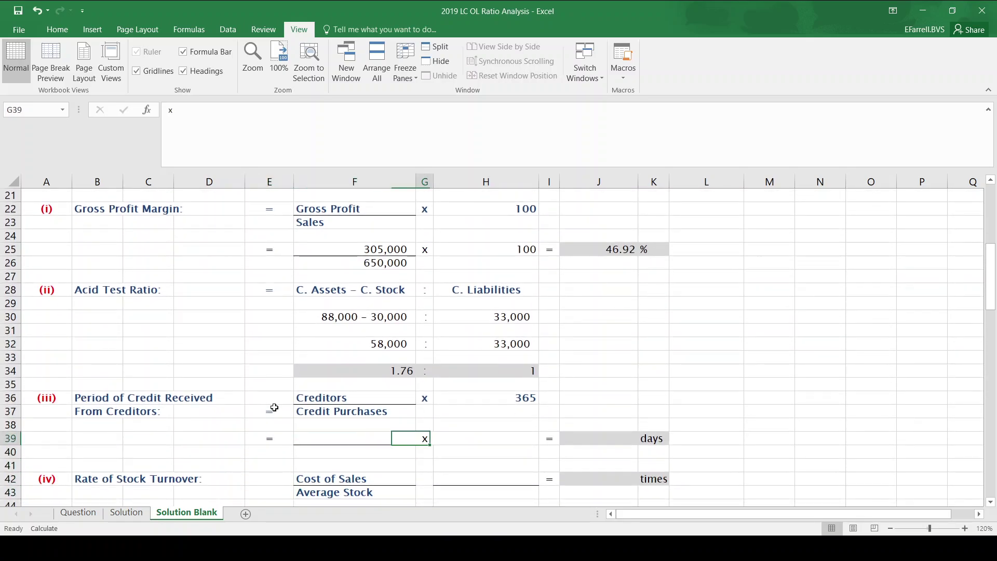
key("Right")
key("Up")
key("Up")
key("Up")
key("Down")
key("Up")
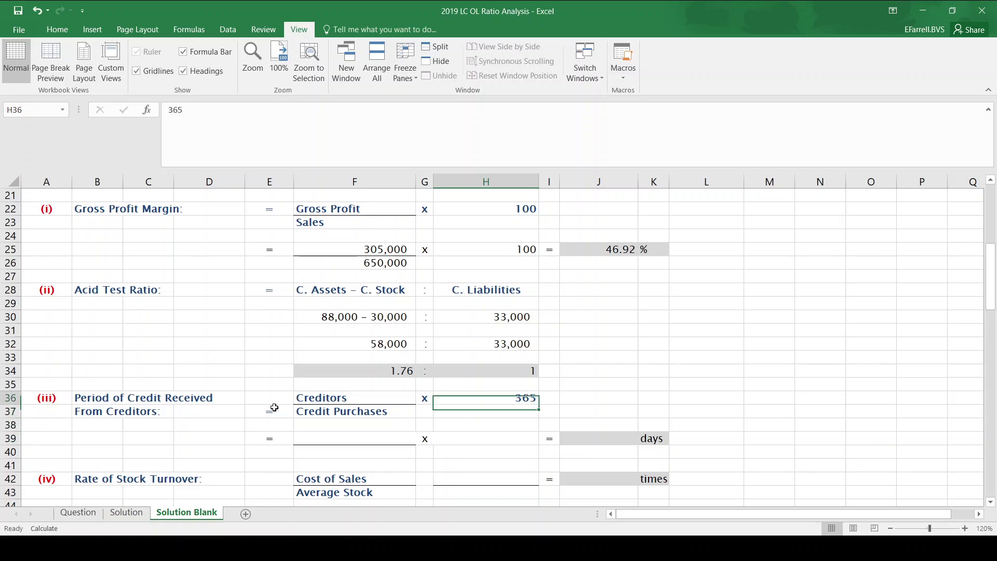
Look up the trade creditors on the Question sheet and enter 33000 as the creditors figure in F39 of Solution Blank.
key("Down")
key("Down")
key("Down")
key("Left")
key("Left")
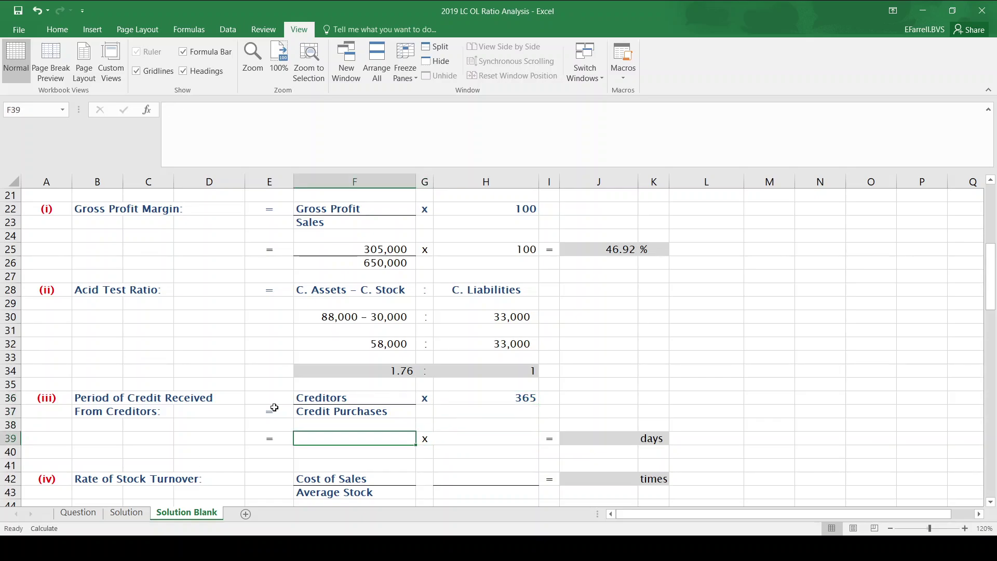
left_click(78, 512)
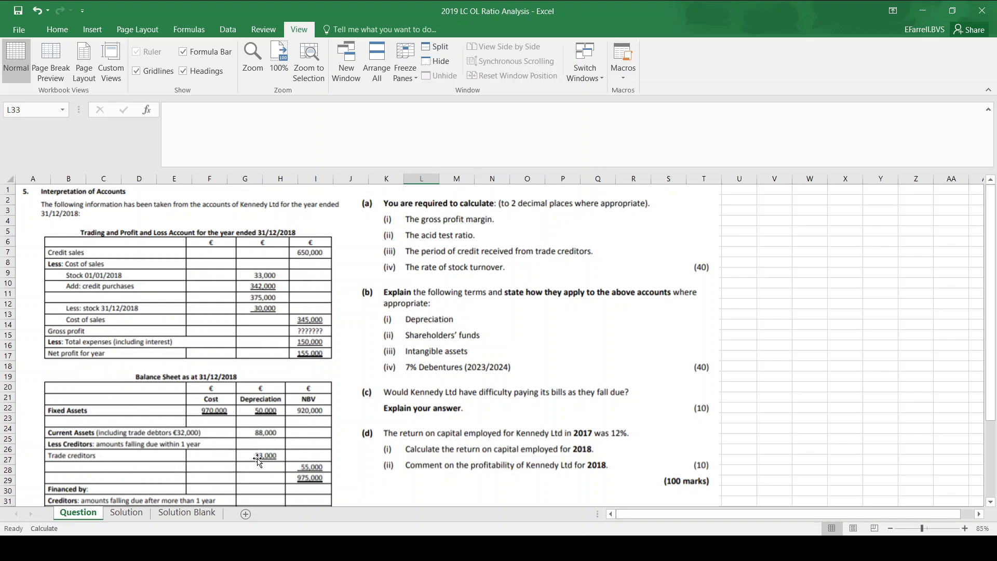
left_click(161, 513)
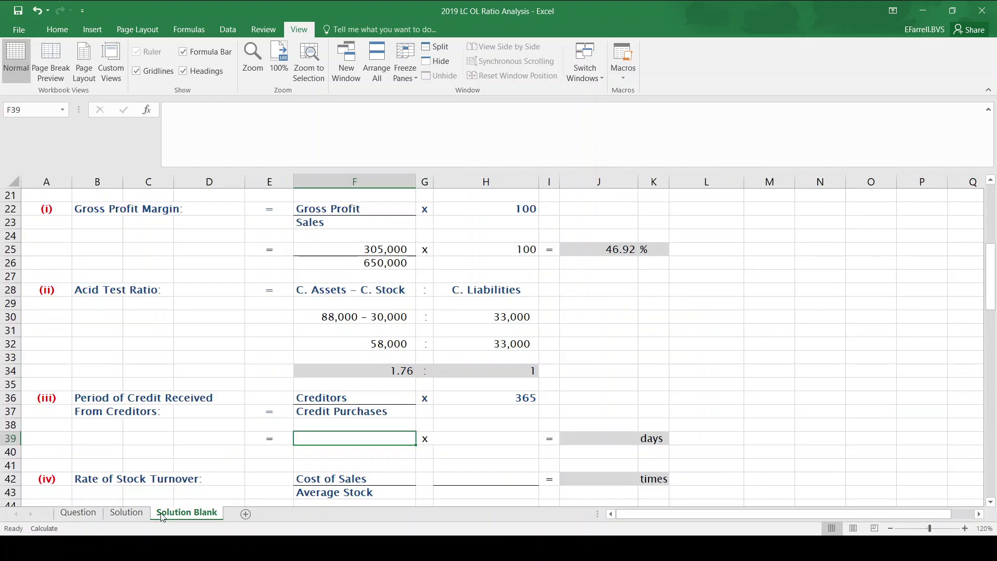
type("33000")
key("Return")
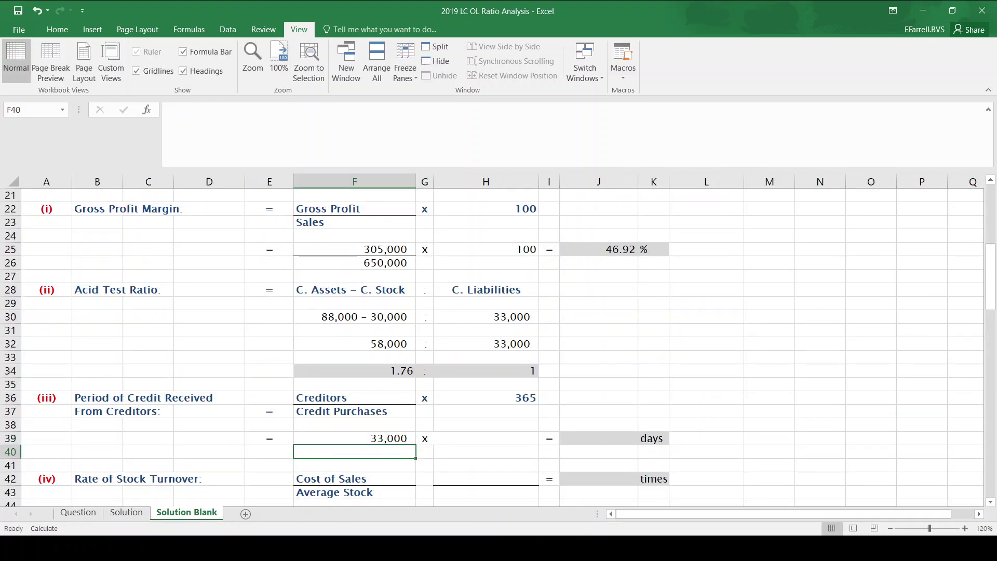
Enter the credit purchases from the Question sheet as 342,000 in F40 and the multiplier 365 in H39 of Solution Blank.
left_click(77, 513)
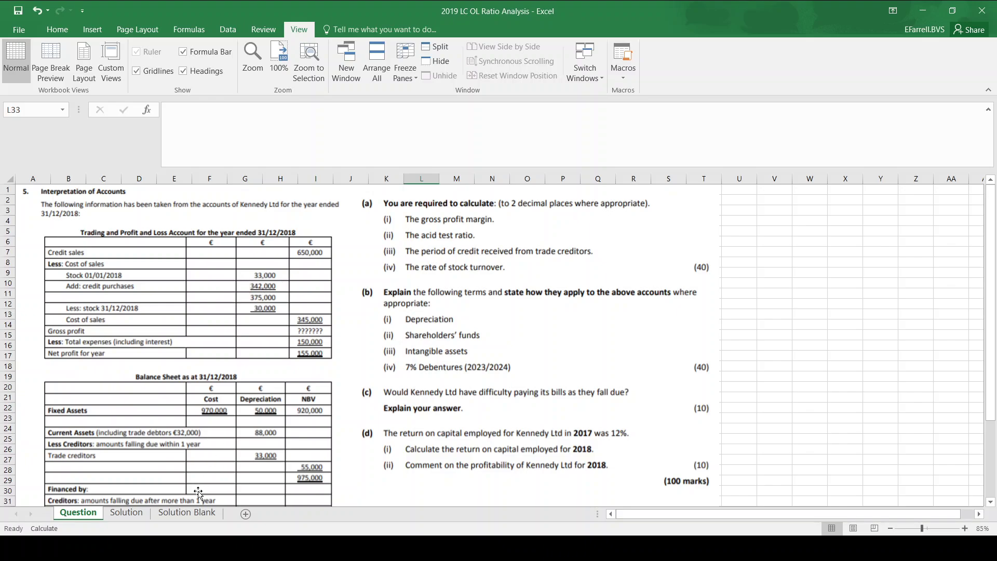
left_click(197, 513)
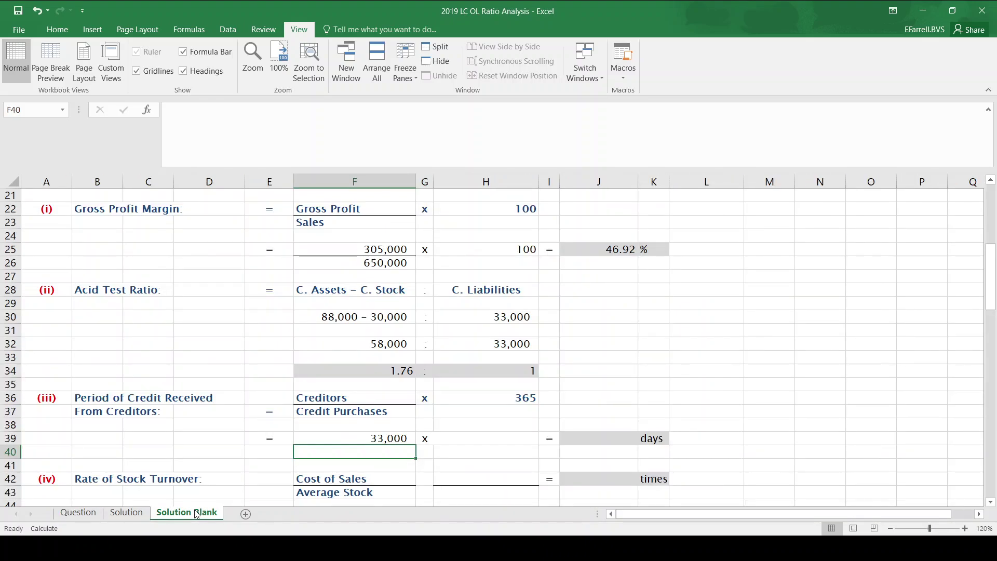
type("342,000")
key("Tab")
key("Tab")
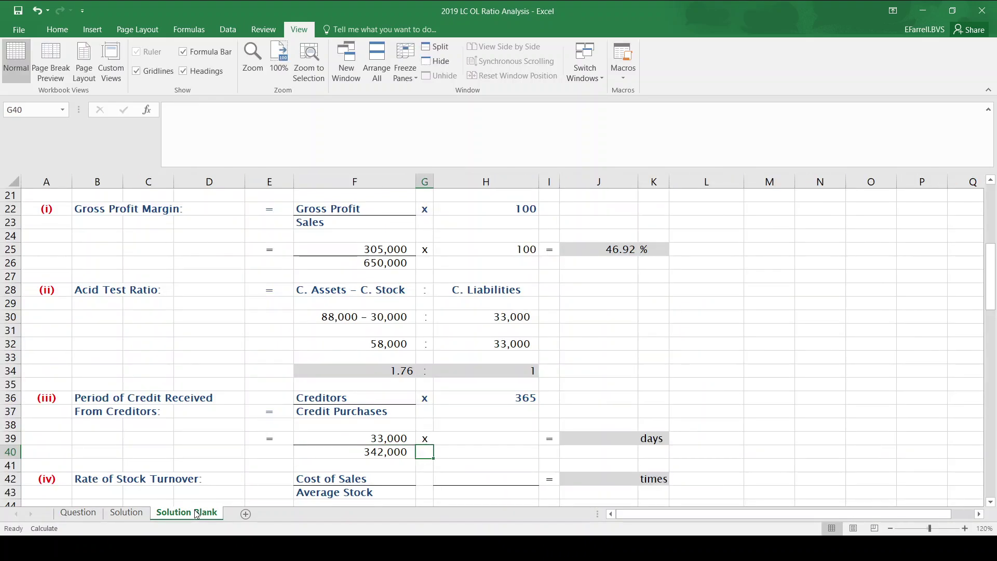
key("Up")
type("365")
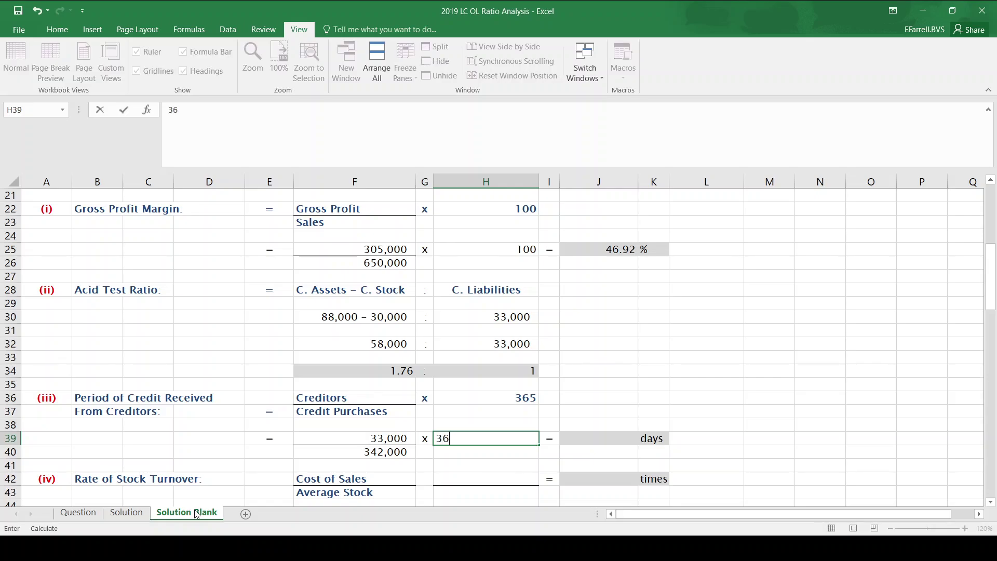
key("Tab")
Calculate the period of credit received in J39 with the formula =(F39/F40)*H39.
key("Tab")
key("Tab")
key("Left")
type("=(")
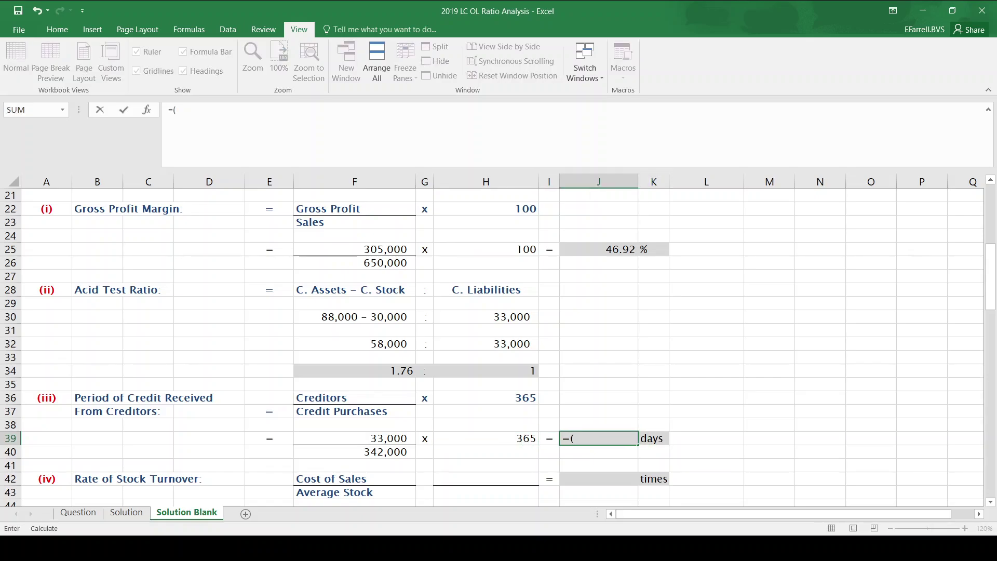
left_click(364, 436)
type("/")
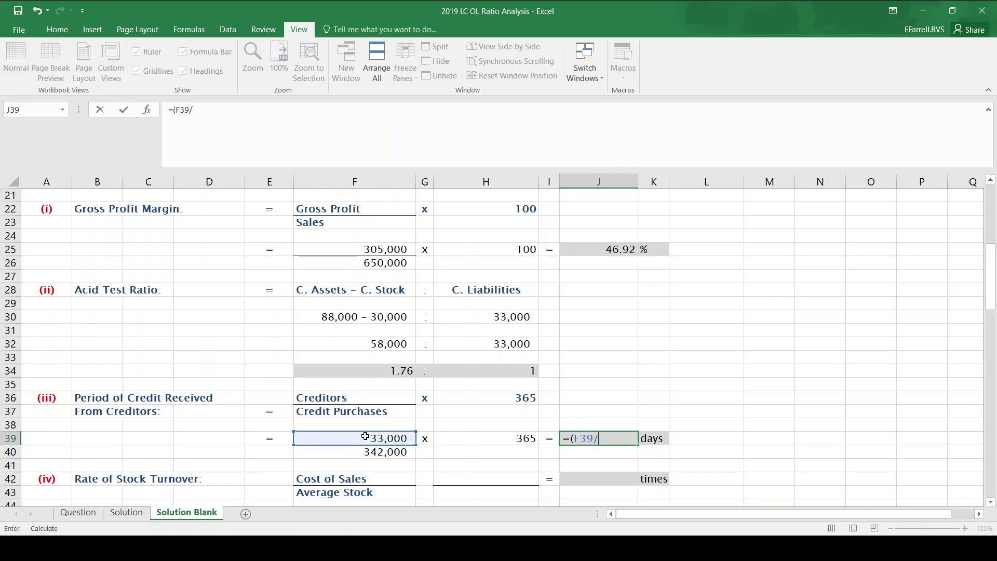
left_click(369, 451)
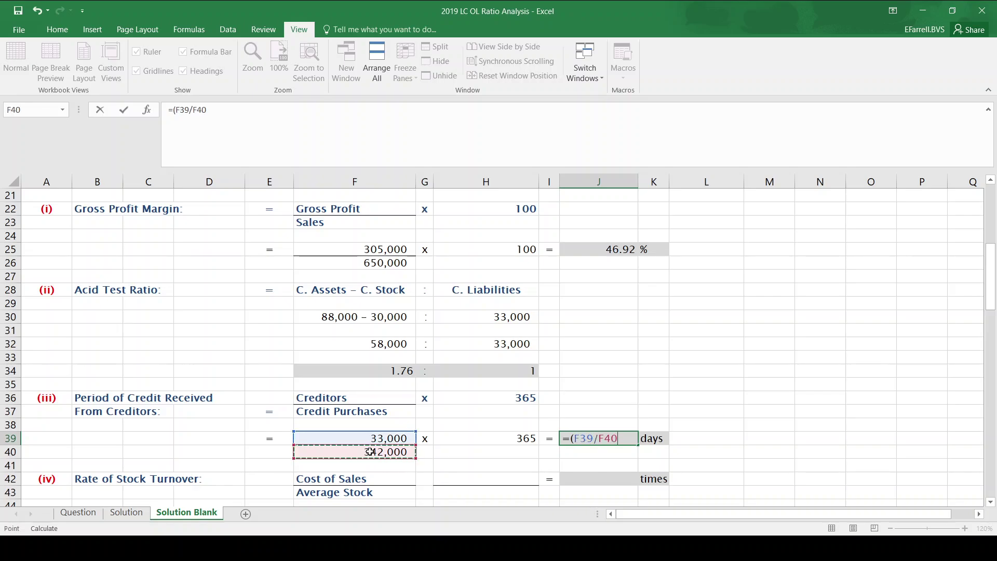
type(")*")
left_click(478, 439)
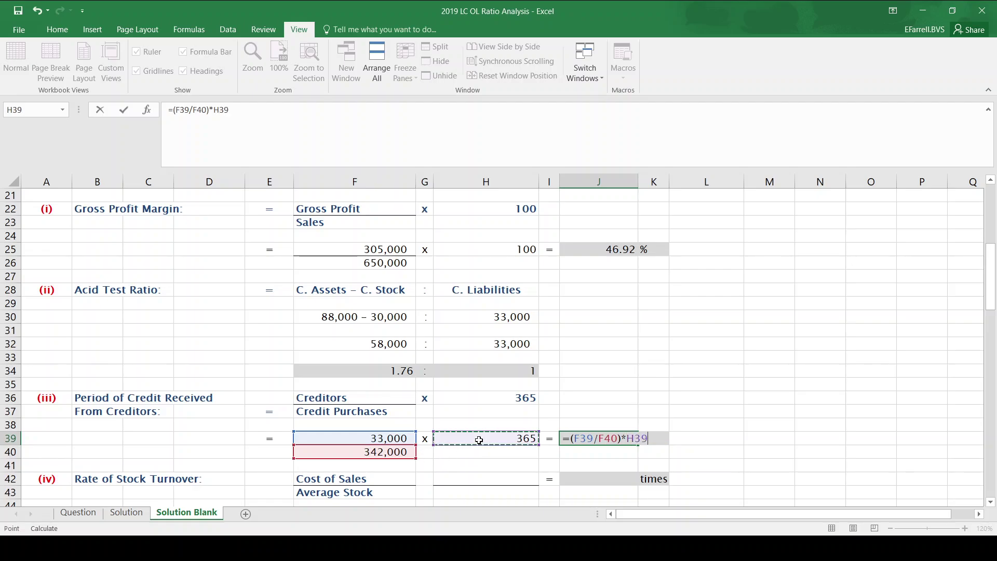
key("Return")
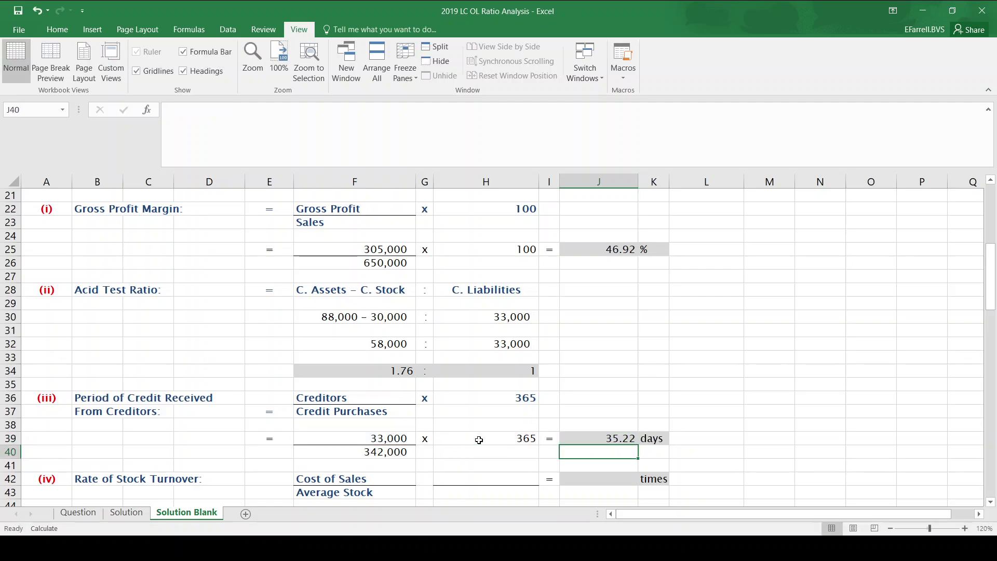
Examine the rate of stock turnover requirement on the Question sheet and its cost of sales over average stock layout on Solution Blank.
key("Down")
key("Down")
key("Down")
key("Down")
key("Down")
key("Down")
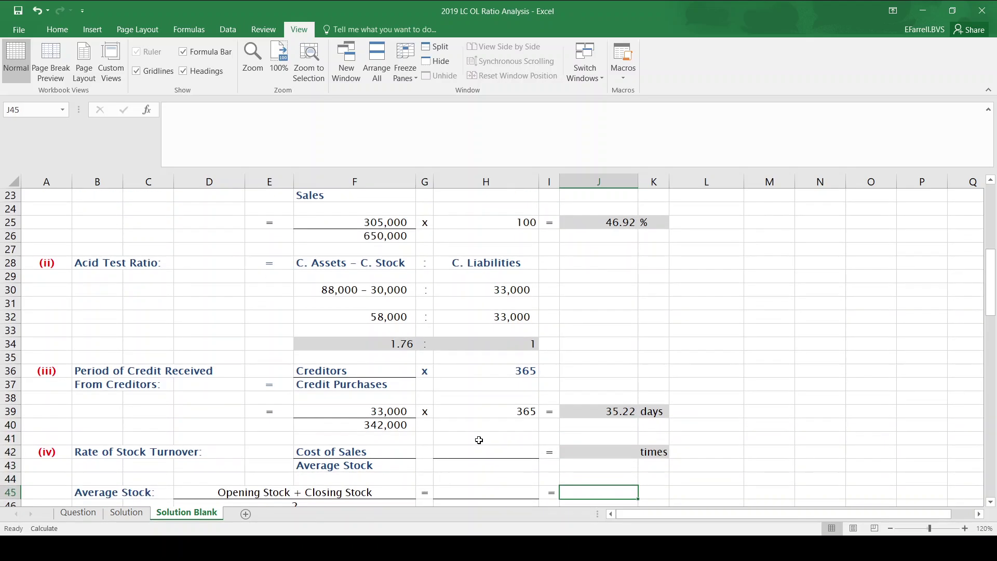
key("Down")
key("Down")
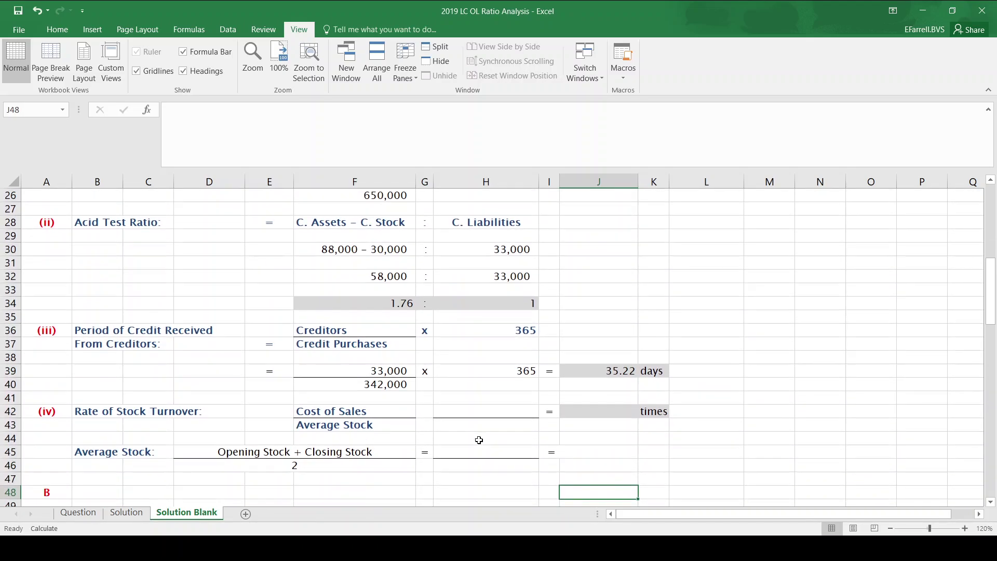
left_click(73, 514)
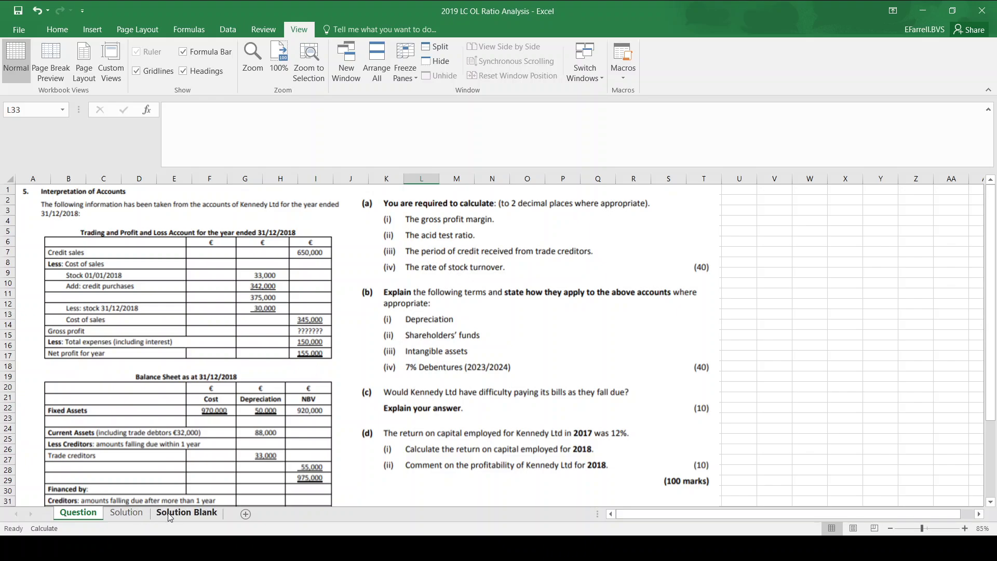
left_click(187, 513)
left_click(314, 407)
key("Down")
key("Up")
key("Down")
key("Up")
key("Down")
key("Up")
key("Right")
key("Right")
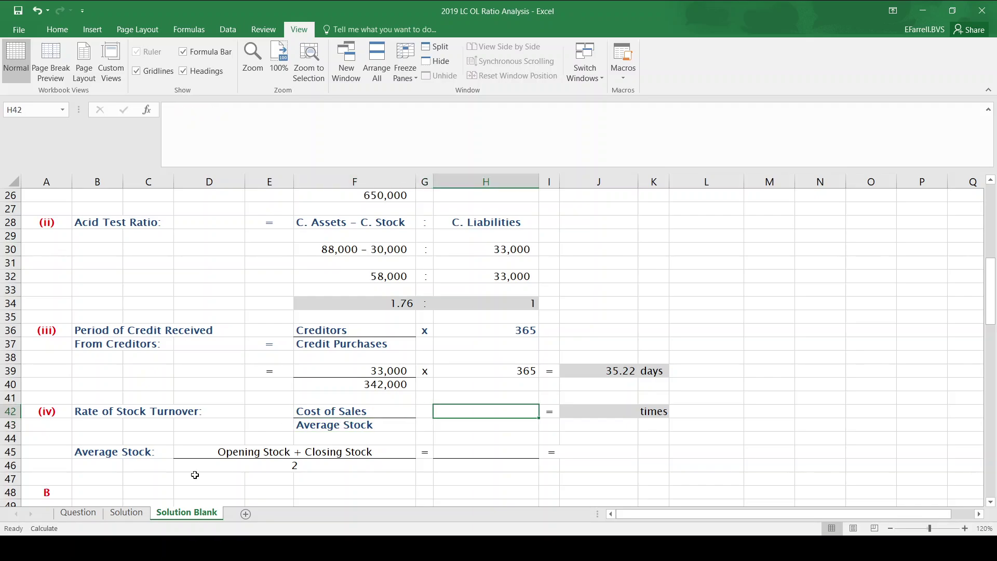
Look up the cost of sales on the Question sheet and enter 345000 in H42 of Solution Blank.
left_click(78, 512)
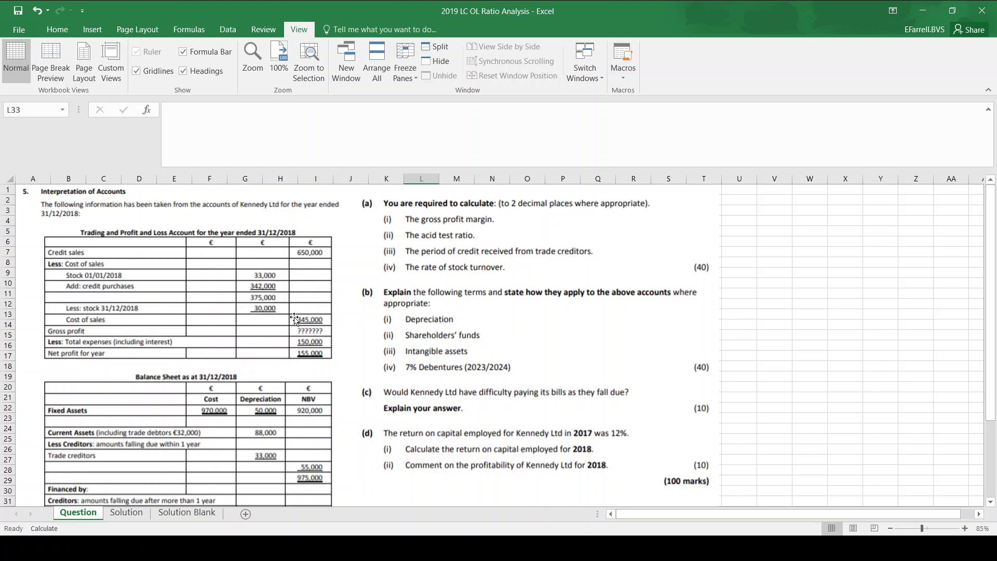
left_click(170, 503)
left_click(177, 513)
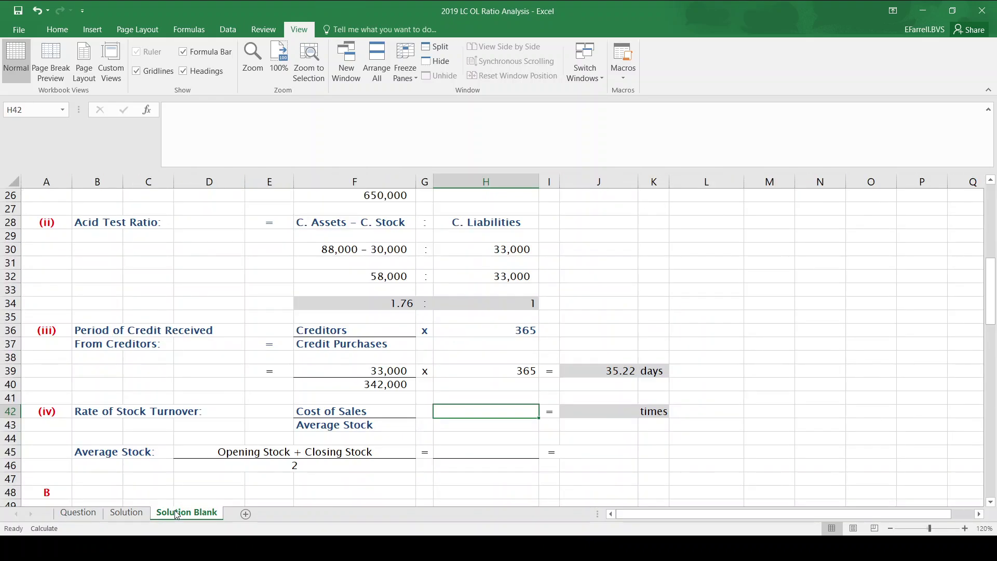
type("345000")
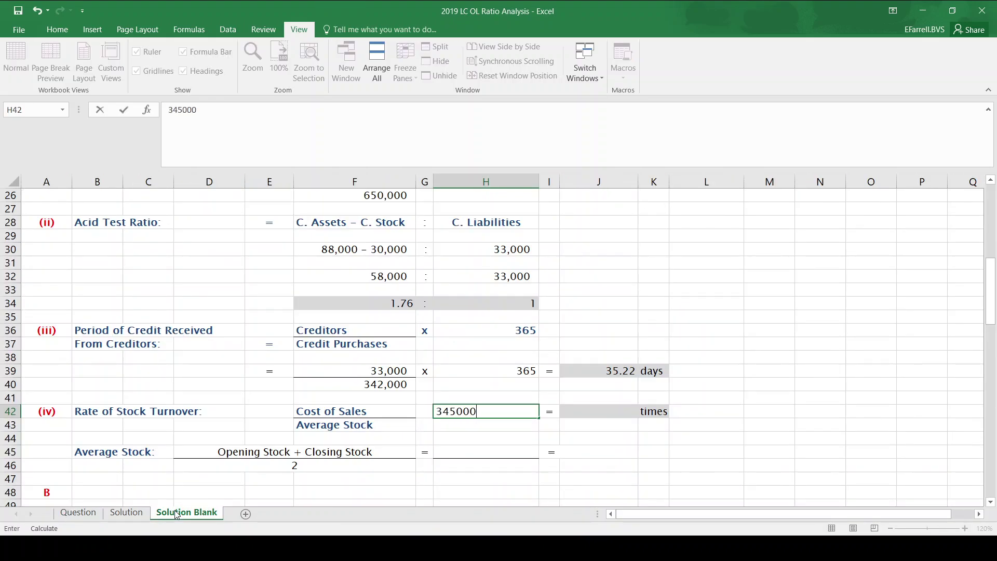
key("Return")
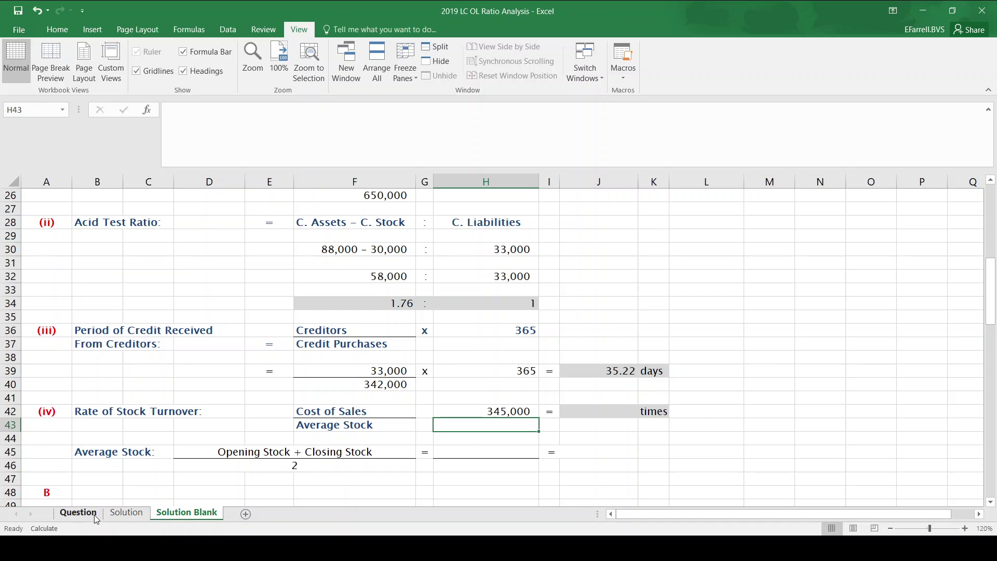
Look up the opening and closing stock on the Question sheet and enter =(33000+30000)/2 in H45 of Solution Blank.
left_click(78, 513)
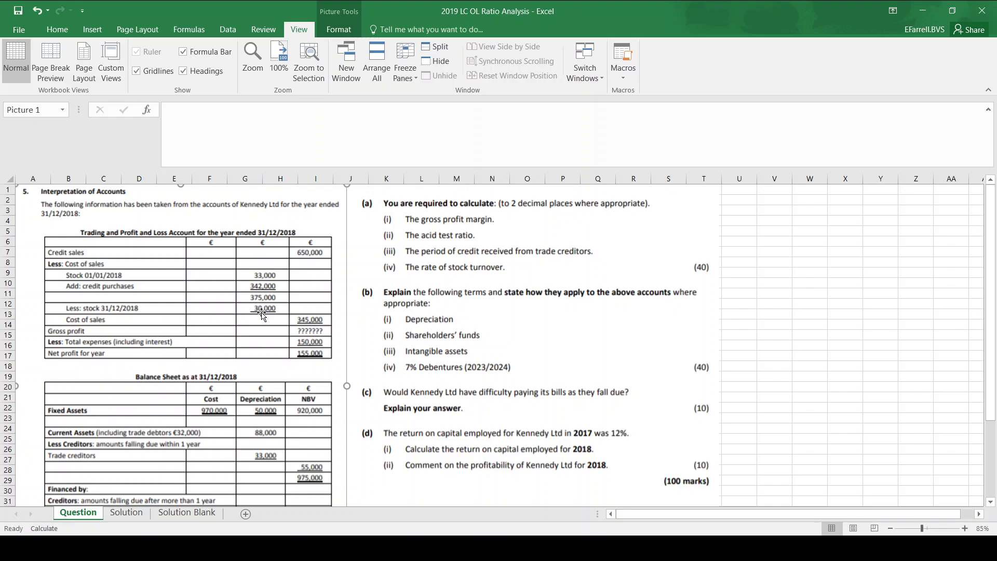
left_click(187, 512)
key("Down")
key("Down")
type("=33000+30000")
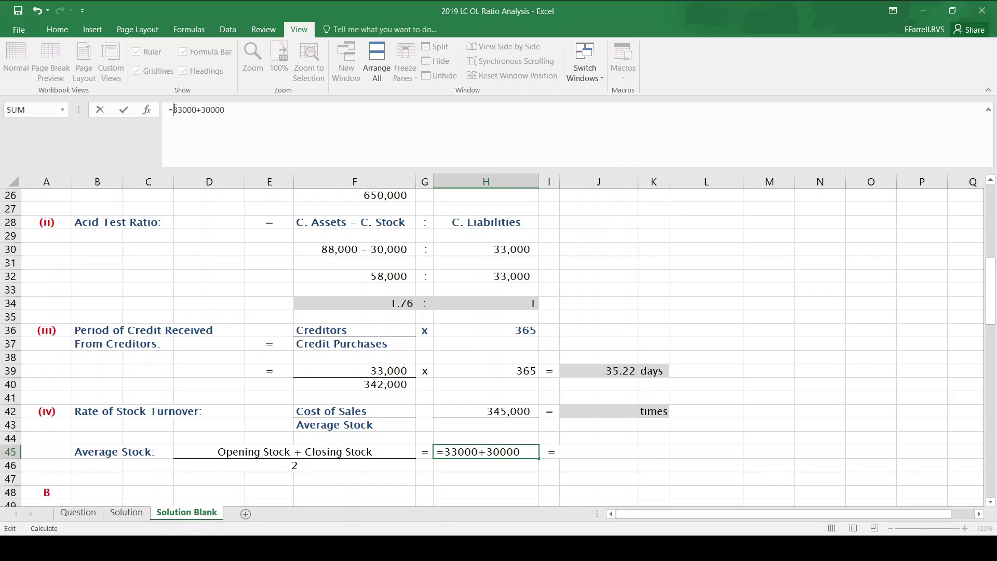
left_click(174, 109)
type("(")
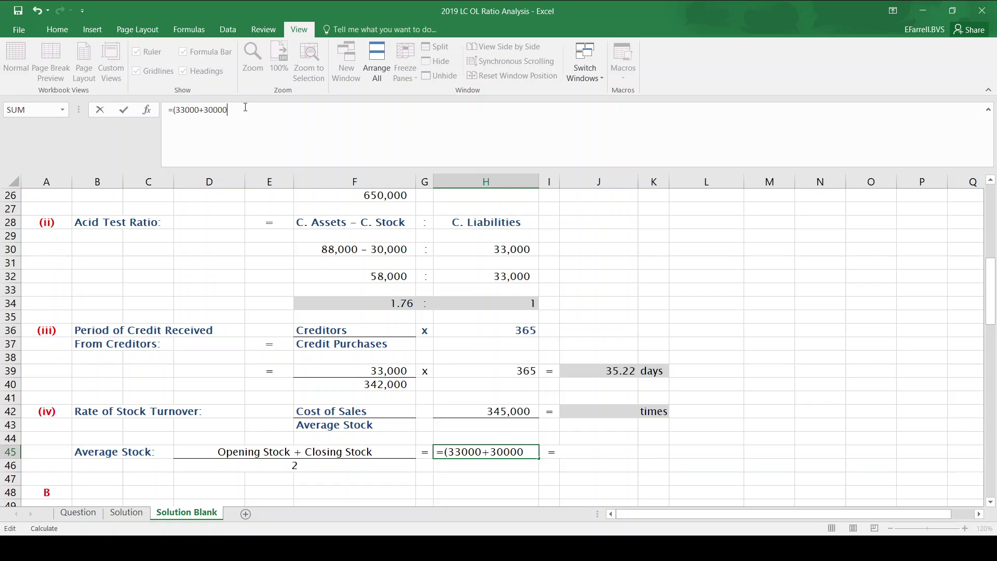
type("2")
key("Return")
Remove the division by 2 from the H45 formula and enter 2 in H46 as the separate divisor.
left_click(302, 466)
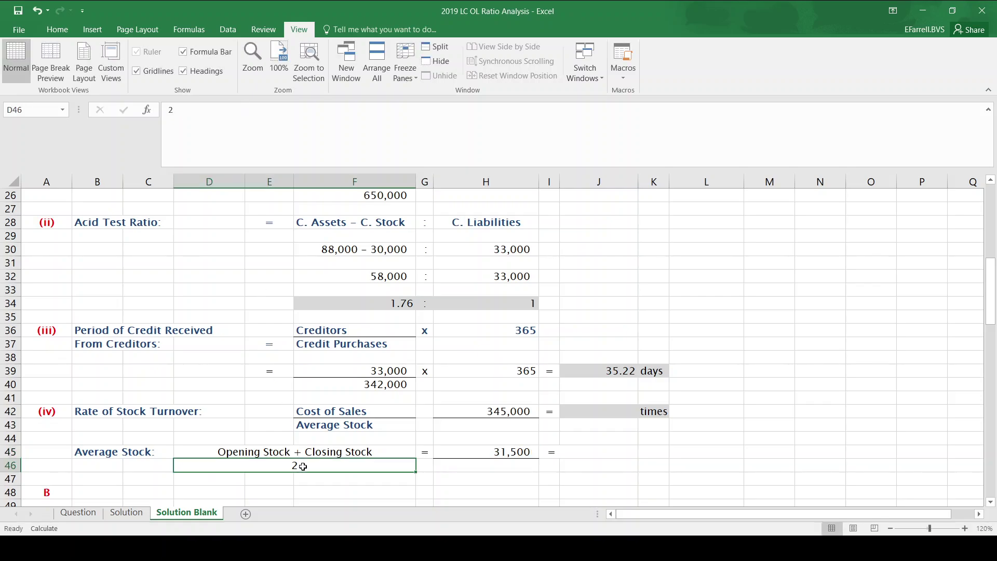
left_click(456, 450)
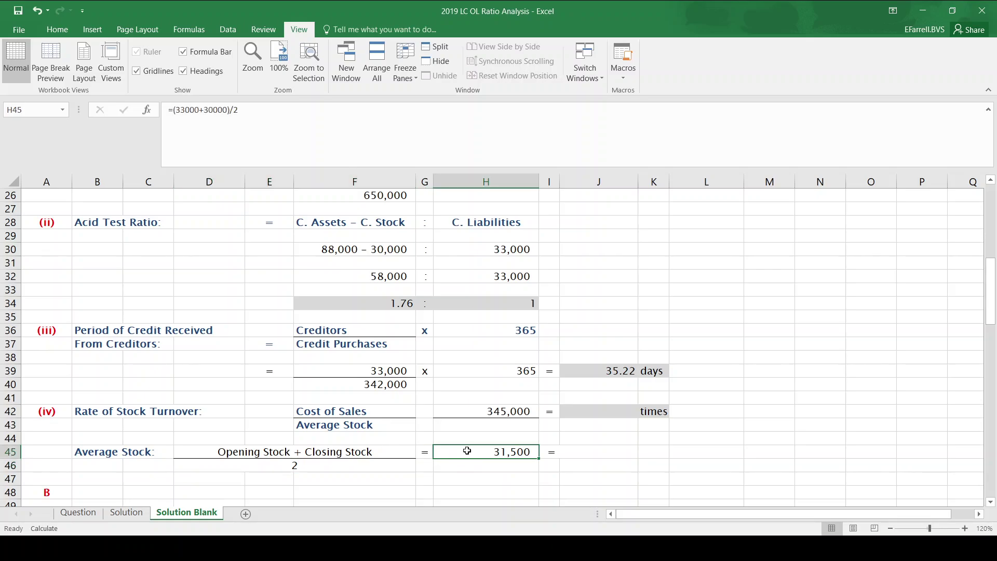
left_click(254, 105)
key("BackSpace")
key("BackSpace")
key("Return")
type("2")
key("Return")
Calculate the average stock in J45 by dividing the stock total in H45 by the divisor in H46.
key("Up")
key("Up")
key("Right")
type("=")
key("Tab")
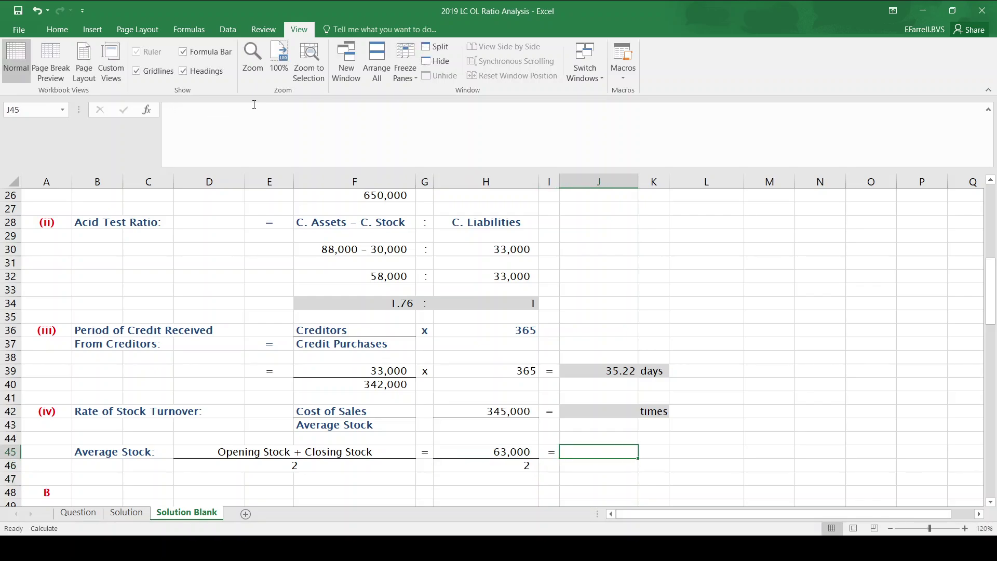
type("=")
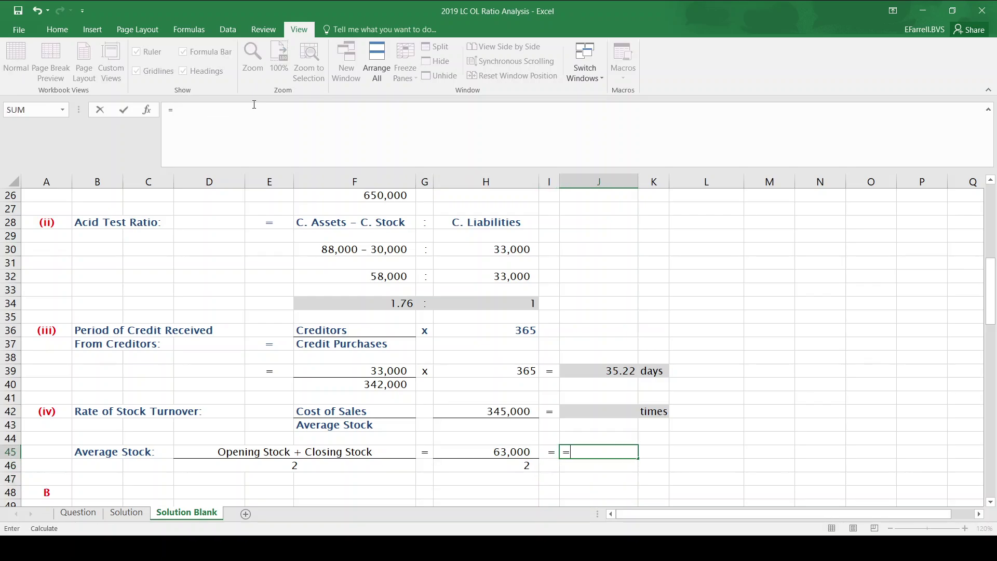
key("Up")
key("Left")
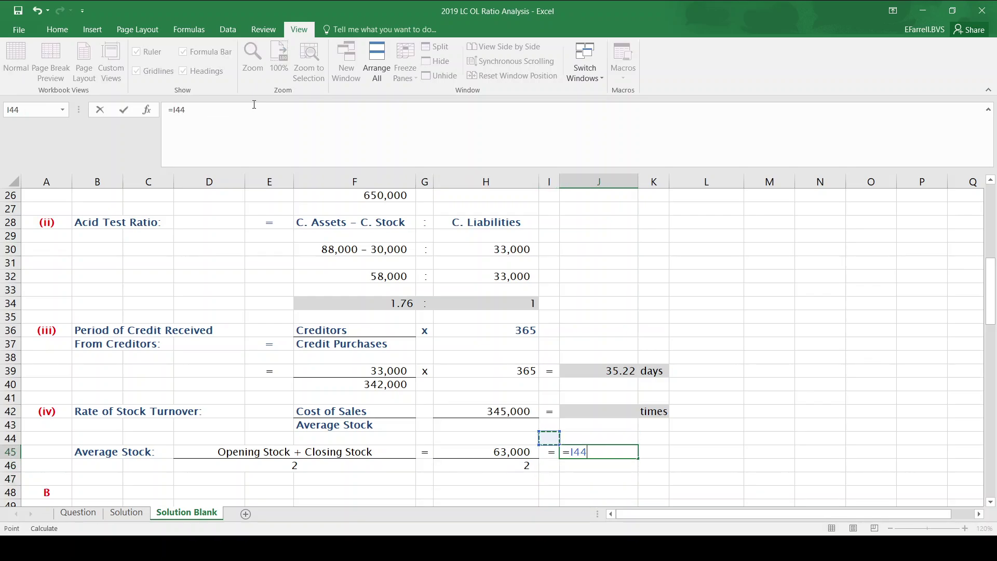
key("Down")
key("Left")
type("/")
key("Down")
key("Left")
key("Left")
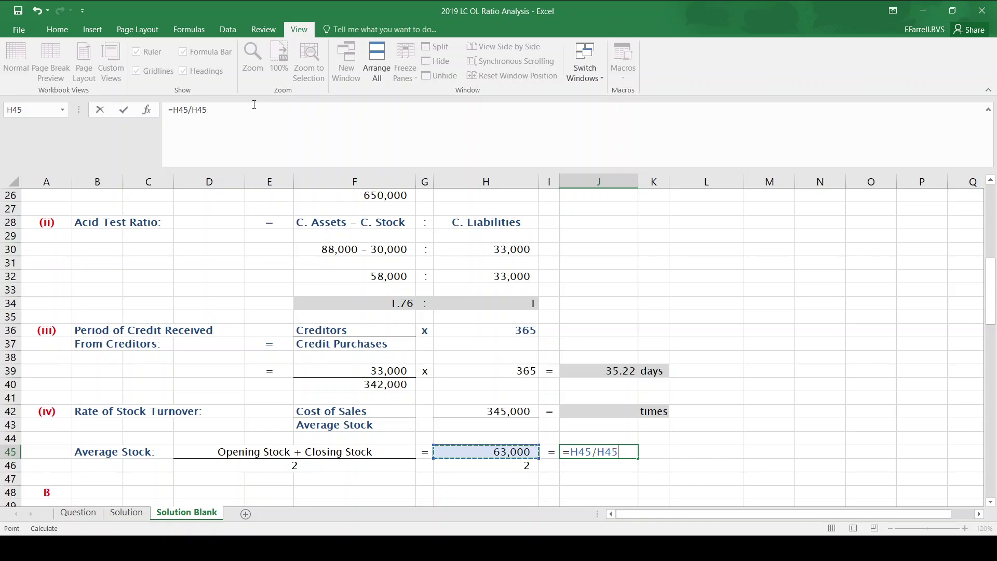
key("Return")
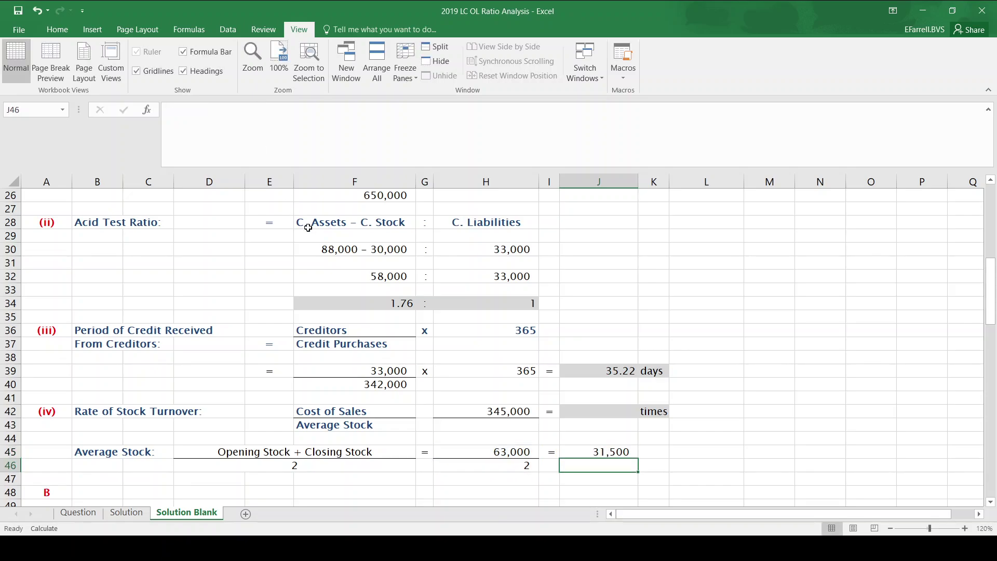
Link the average stock cell H43 in the stock turnover ratio to the calculated figure with =J45.
left_click(485, 426)
type("=")
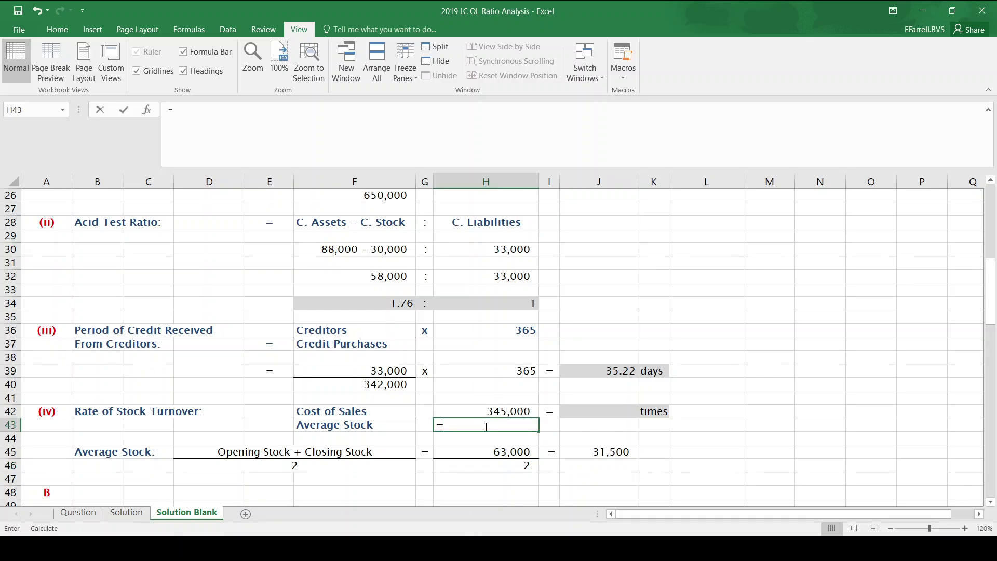
left_click(613, 453)
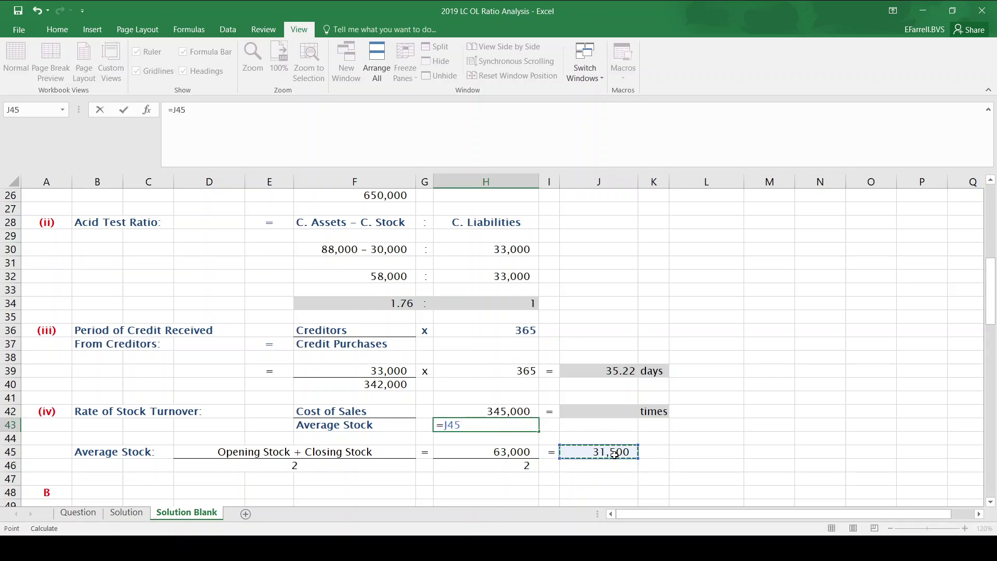
key("Return")
Calculate the rate of stock turnover in J42 with the formula =H42/H43.
key("Up")
key("Up")
key("Right")
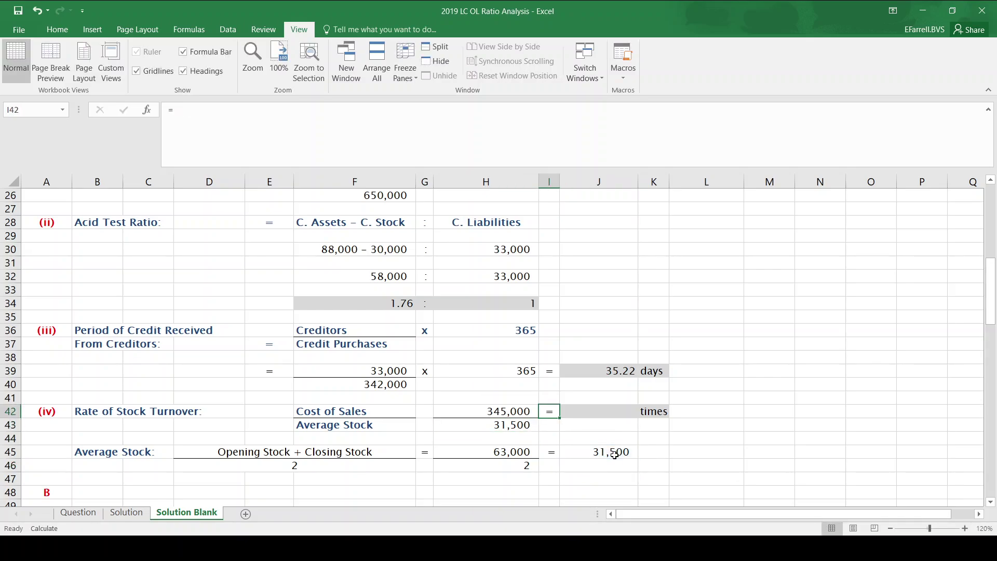
key("Right")
key("F2")
type("=")
key("Left")
key("Left")
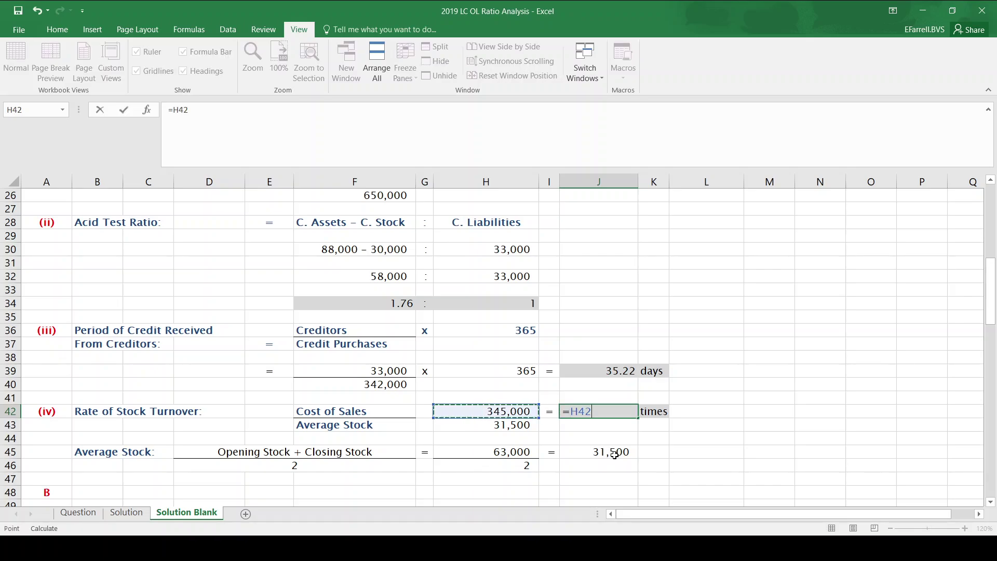
type("/")
key("Left")
key("Left")
key("Down")
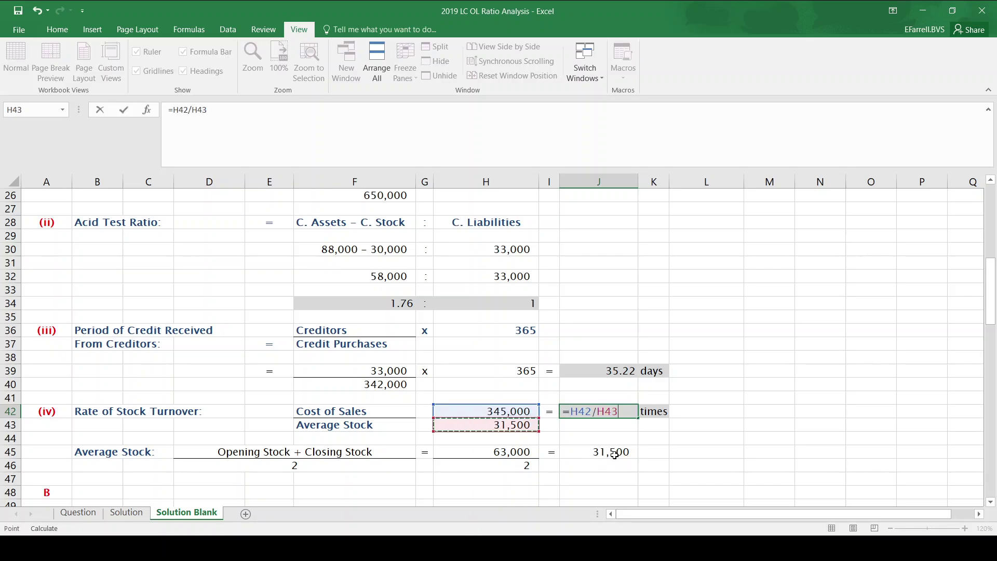
key("Return")
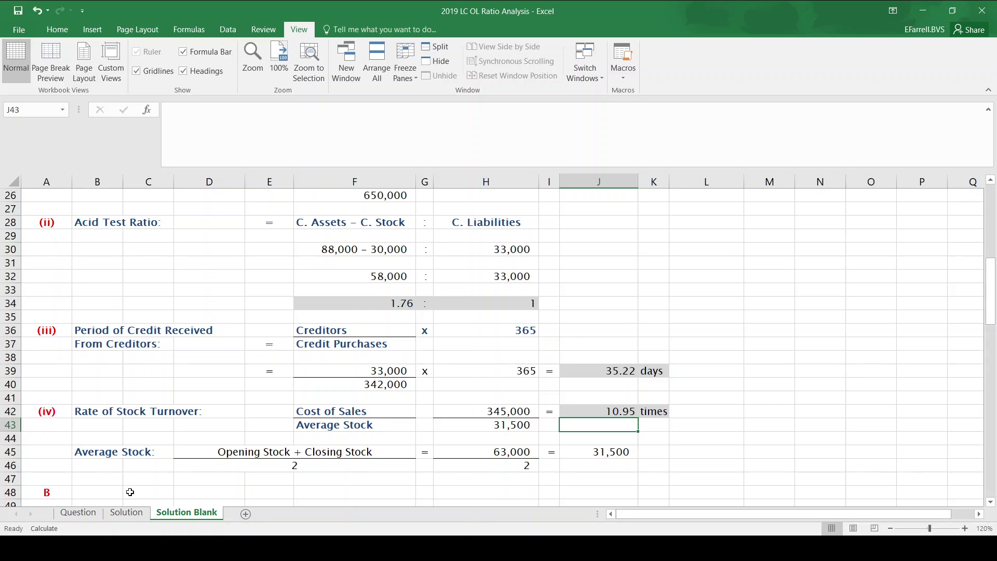
Review part (b) on the Question sheet, comparing the depreciation explanation on Solution Blank with the balance sheet's depreciation entry.
left_click(78, 512)
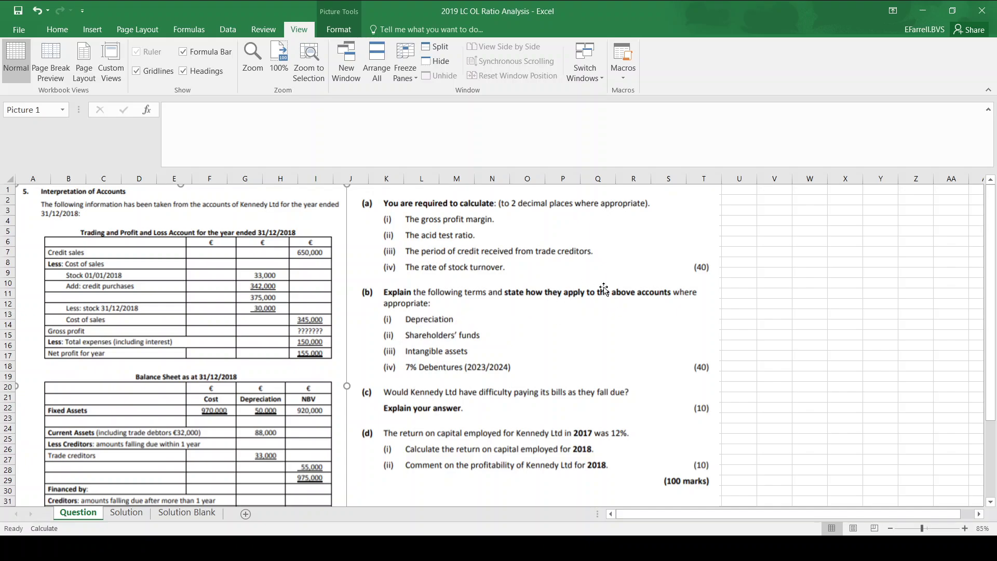
left_click(203, 513)
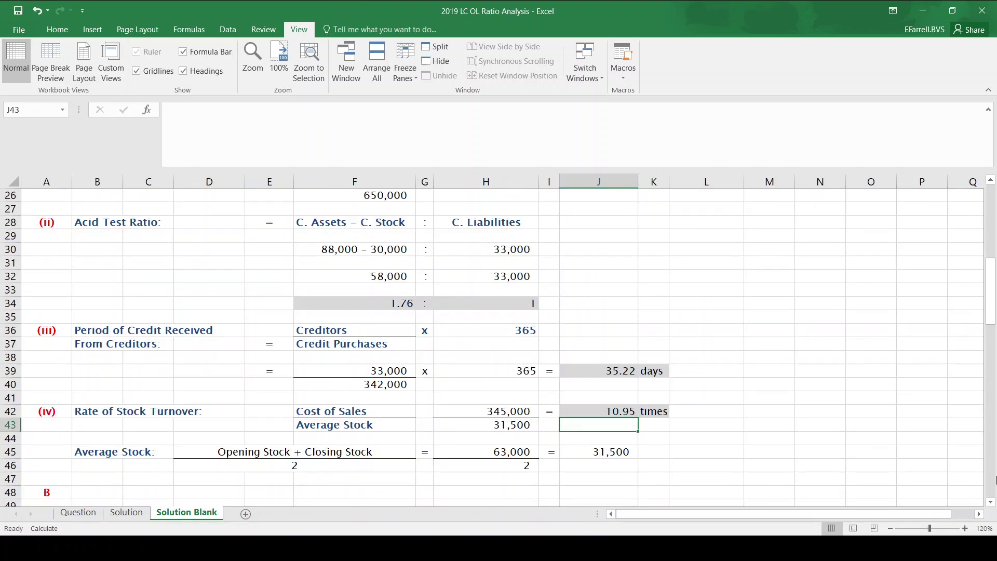
left_click(990, 502)
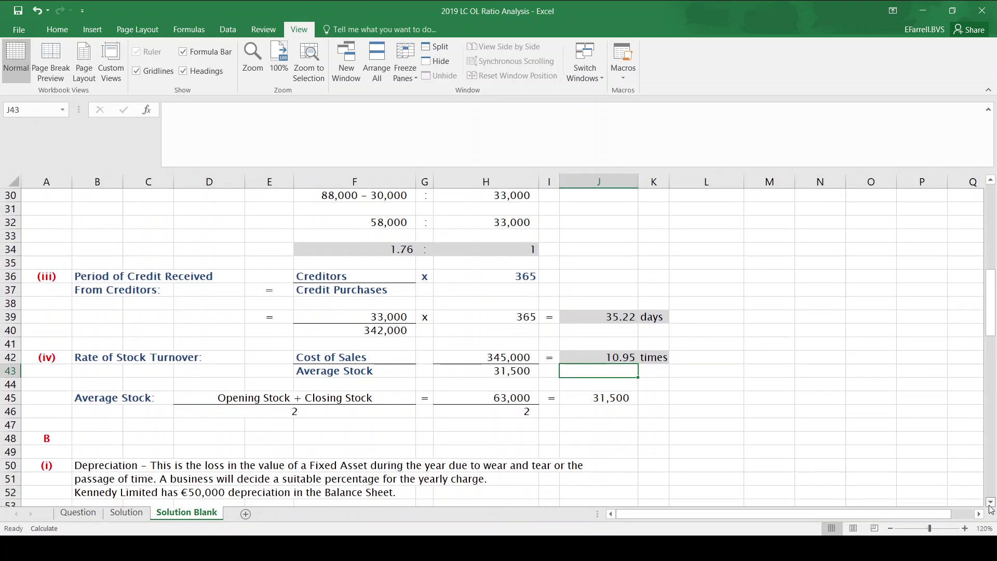
left_click(990, 502)
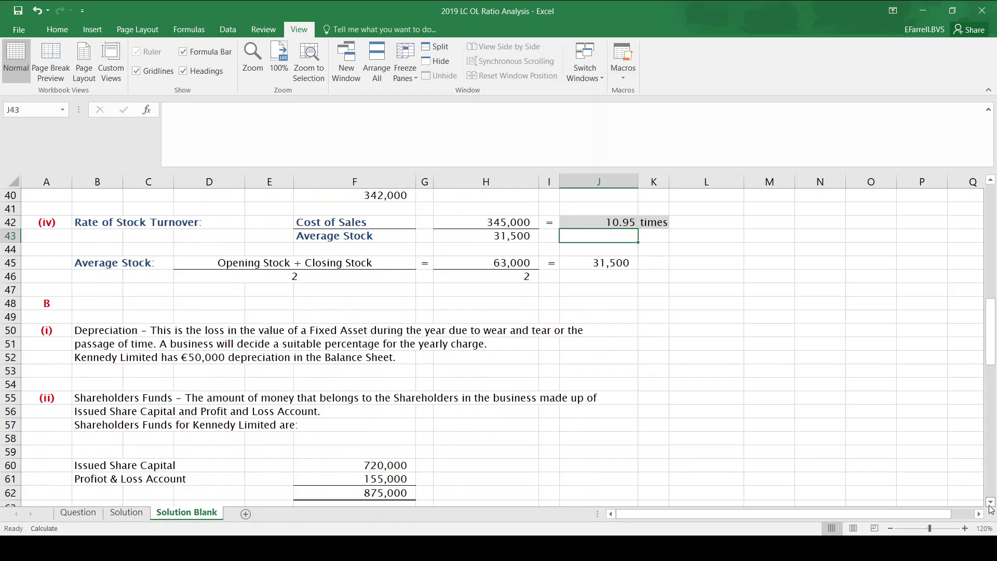
left_click(92, 330)
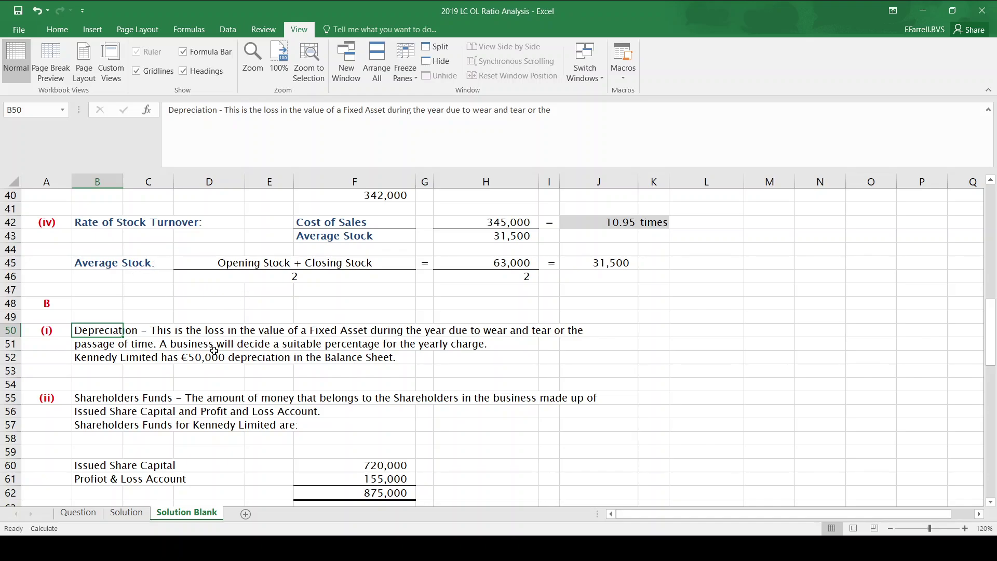
left_click(78, 513)
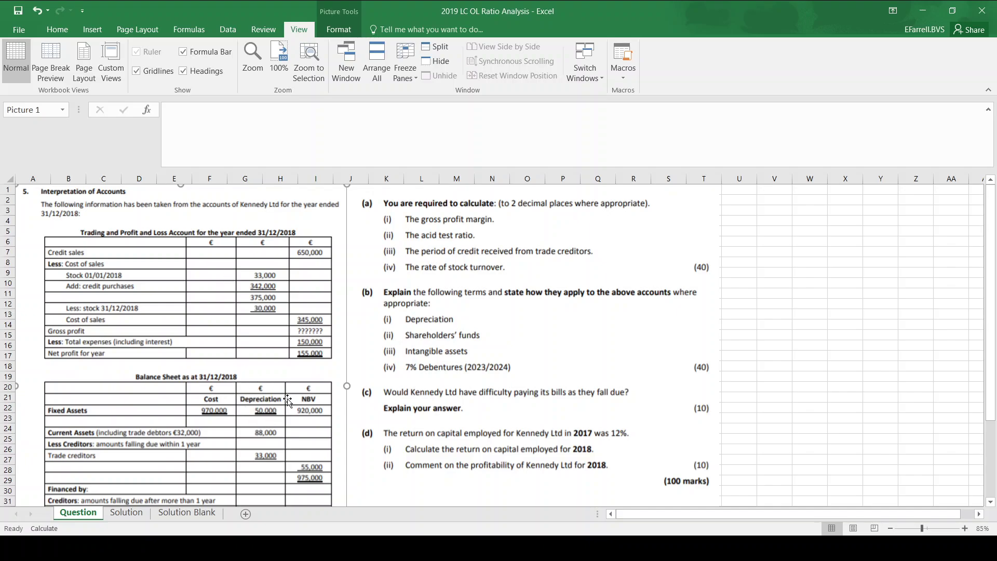
Review the part (b)(ii) Shareholders Funds explanation on Solution Blank against the Capital and Reserves entries in the Question sheet's balance sheet.
left_click(193, 513)
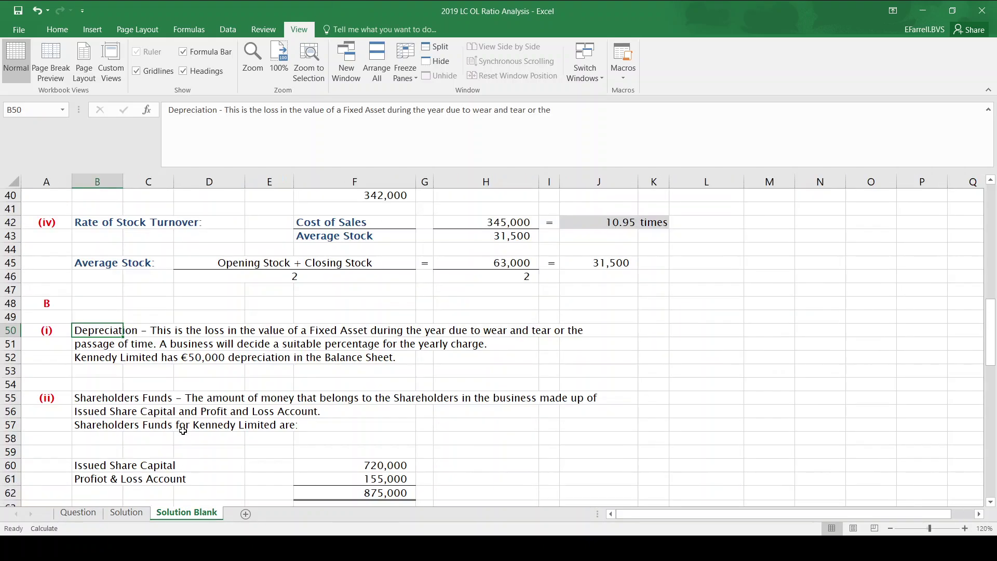
left_click(183, 430)
key("Up")
key("Up")
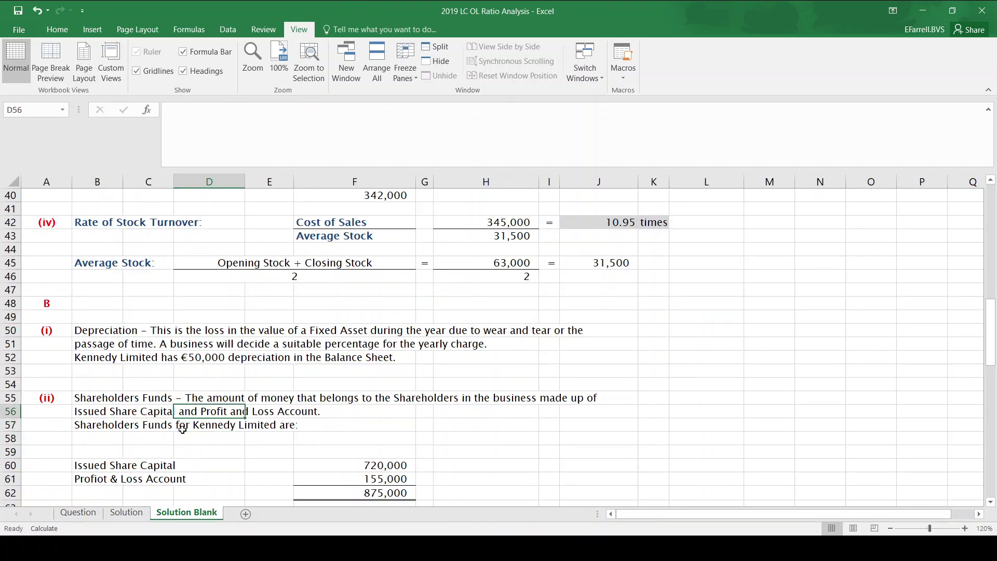
key("Left")
key("Left")
key("Right")
key("Left")
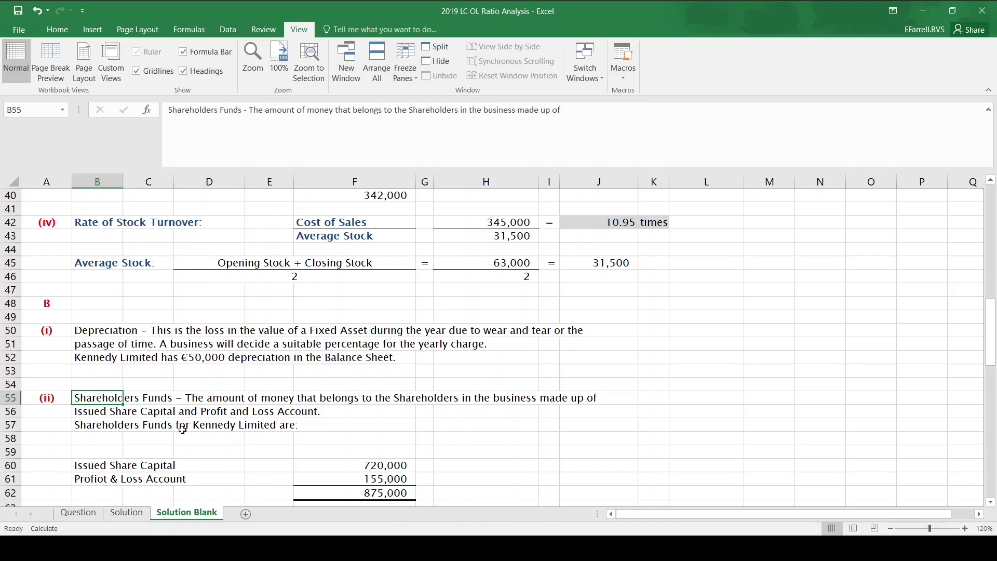
key("Down")
key("Down")
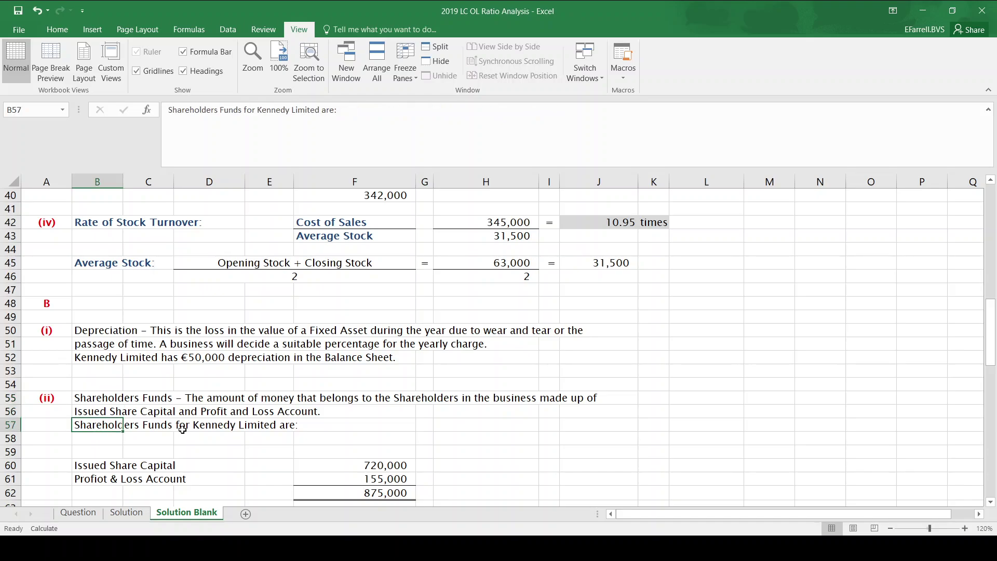
left_click(82, 514)
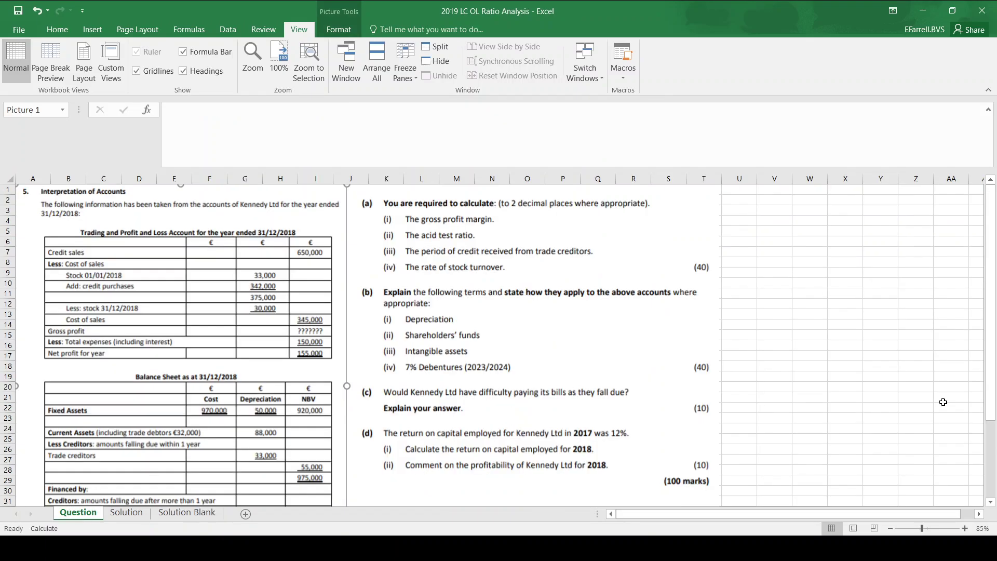
scroll(991, 502, "down", 2)
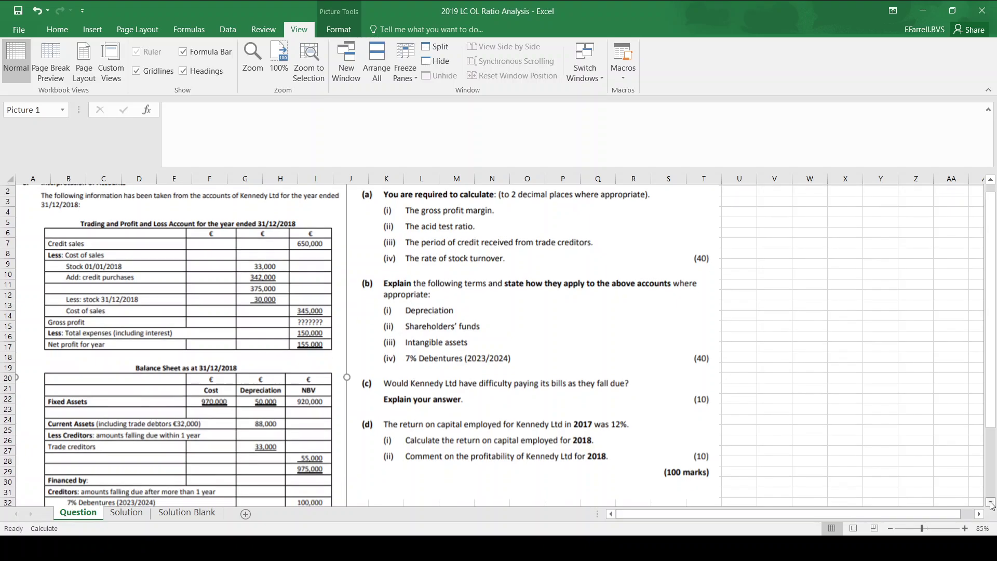
scroll(991, 503, "down", 2)
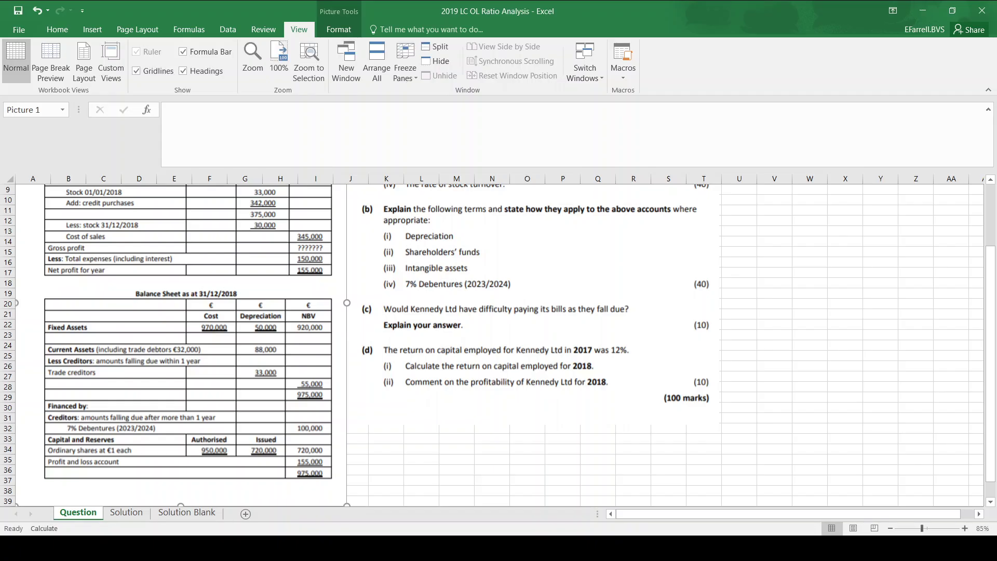
Label the total of issued share capital and profit and loss on Solution Blank by entering "Shareholders Fund" in B62.
left_click(172, 516)
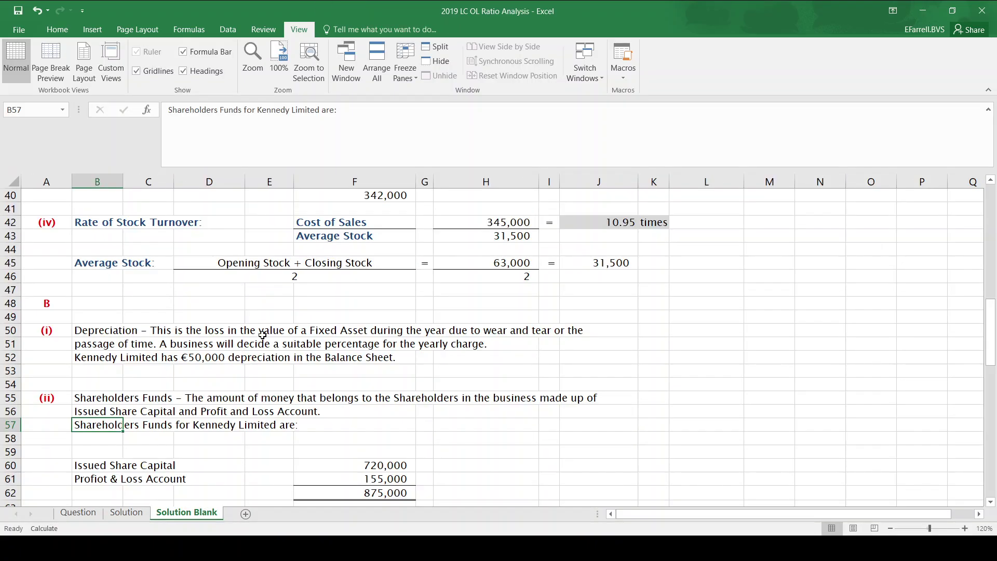
left_click(351, 470)
left_click_drag(351, 471, 351, 470)
key("Return")
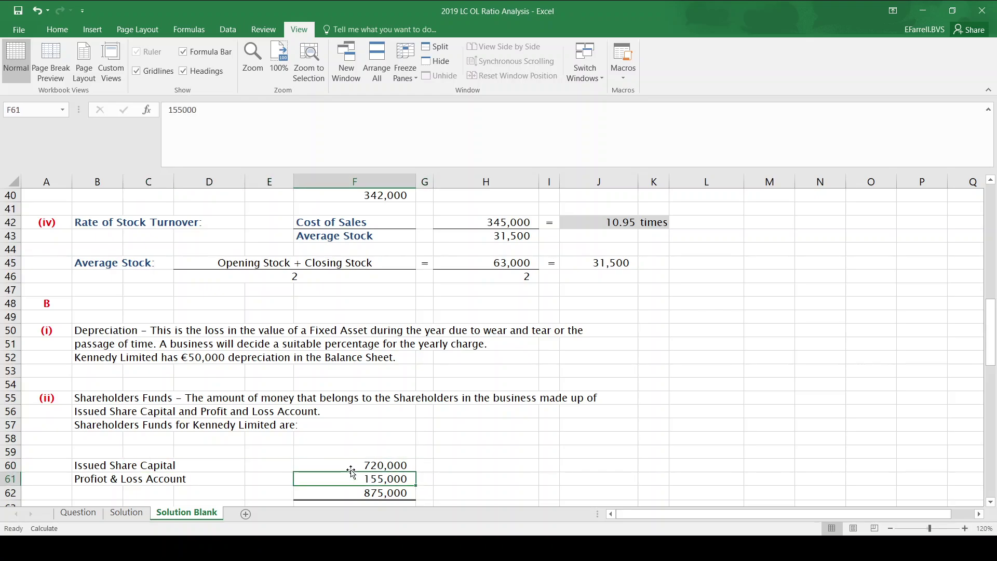
key("Return")
key("Return")
key("Up")
key("Left")
key("Left")
key("Left")
key("Left")
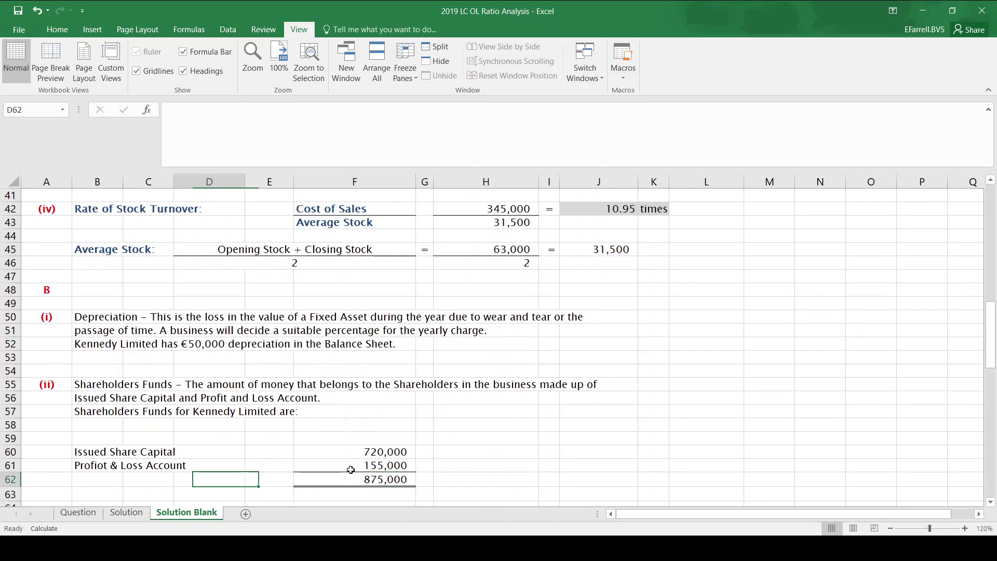
type("Shar")
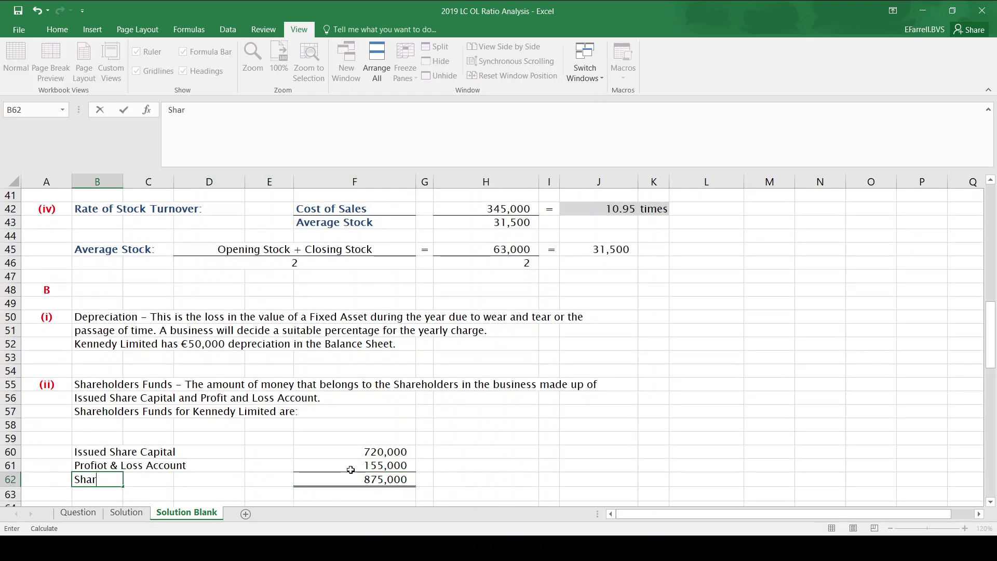
type("eholders Fund")
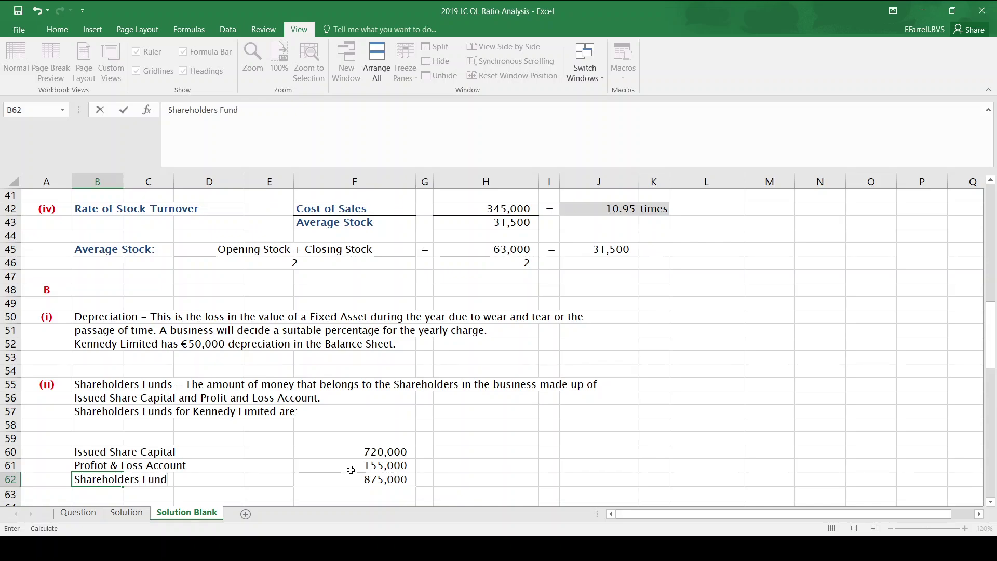
key("Return")
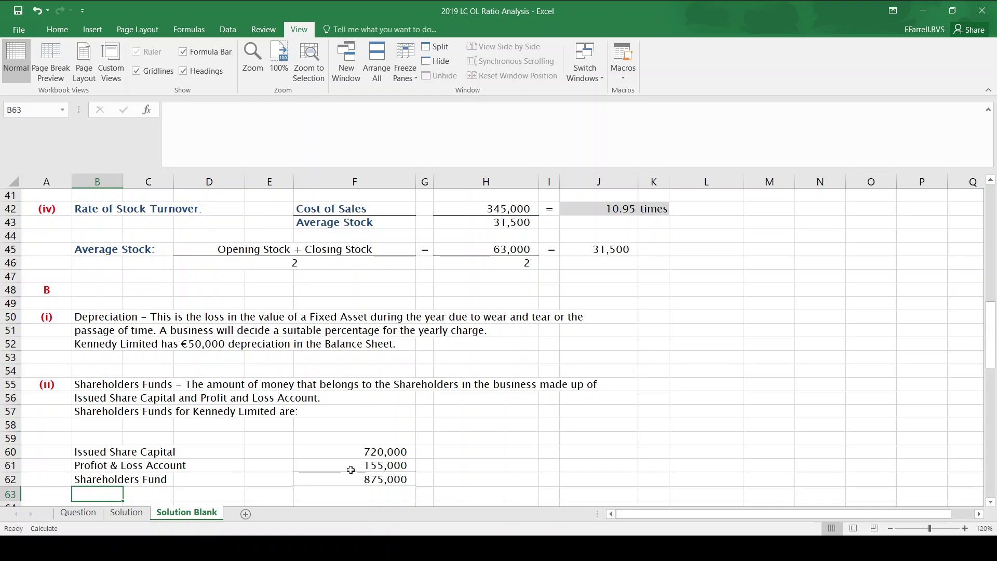
Review the part (b)(iii) Intangible Assets explanation and its examples on Solution Blank, checking it against the balance sheet on the Question sheet.
left_click(94, 514)
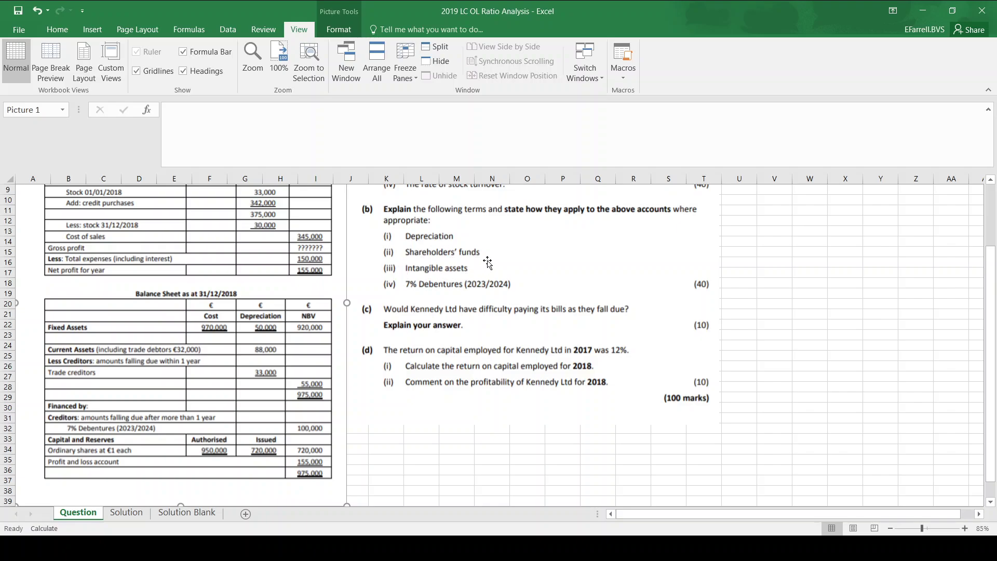
left_click(202, 513)
left_click(182, 431)
key("Down")
key("Down")
key("Down")
key("Down")
key("Down")
key("Down")
key("Down")
key("Down")
key("Down")
key("Down")
key("Down")
key("Down")
key("Down")
key("Down")
key("Down")
key("Down")
key("Down")
key("Down")
key("Down")
key("Down")
key("Down")
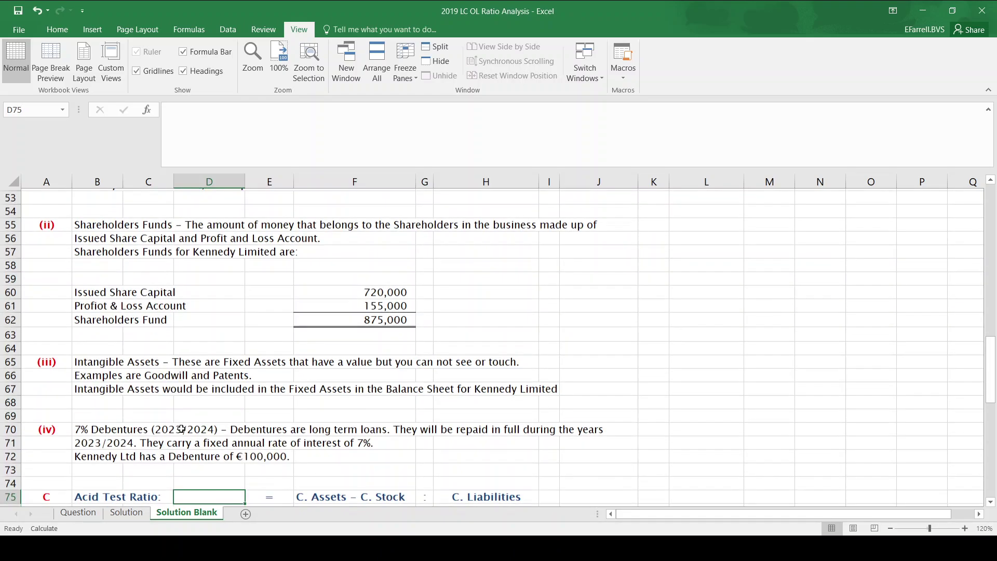
key("Up")
key("Up")
key("Up")
key("Up")
key("Up")
key("Up")
key("Up")
key("Up")
key("Up")
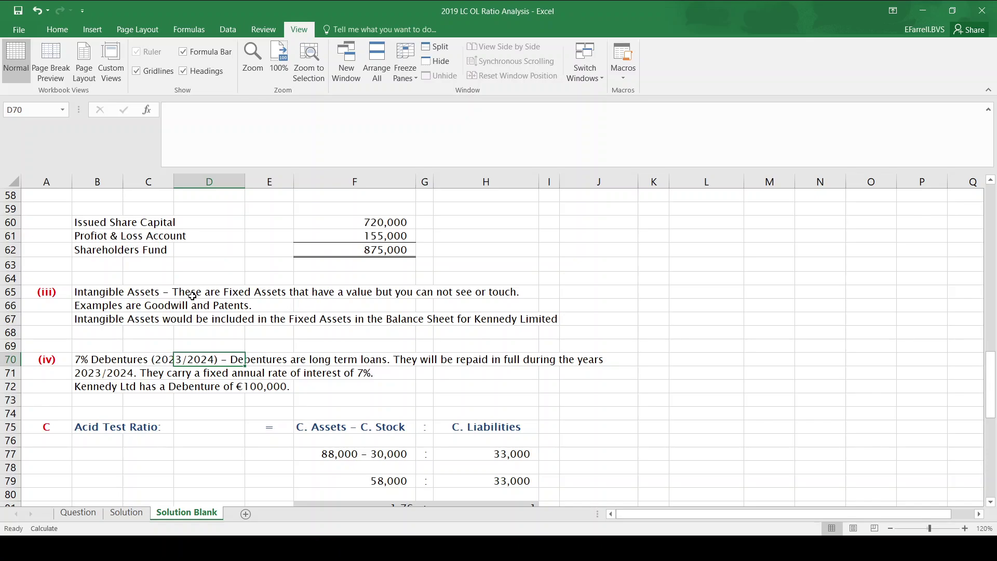
left_click(103, 304)
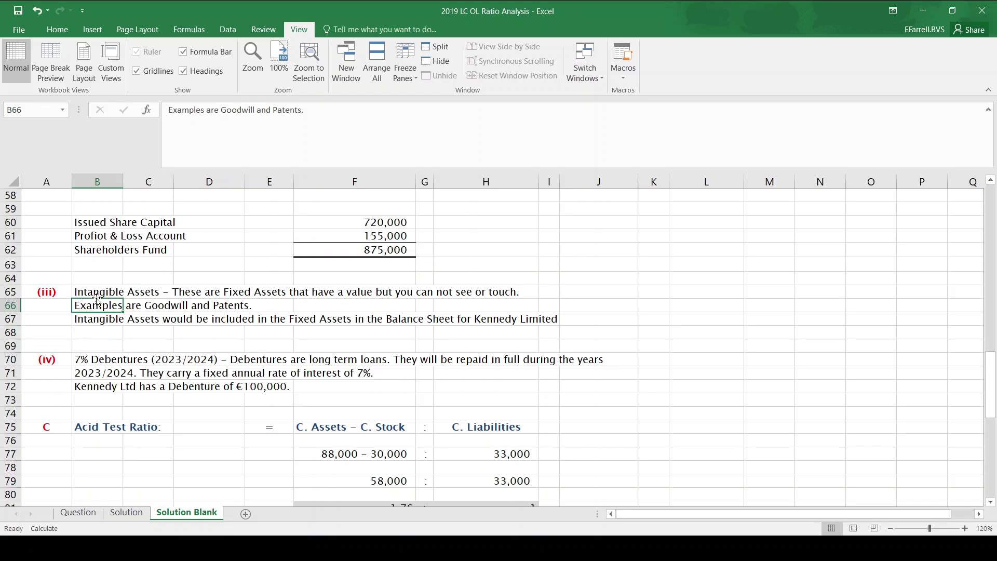
left_click(86, 513)
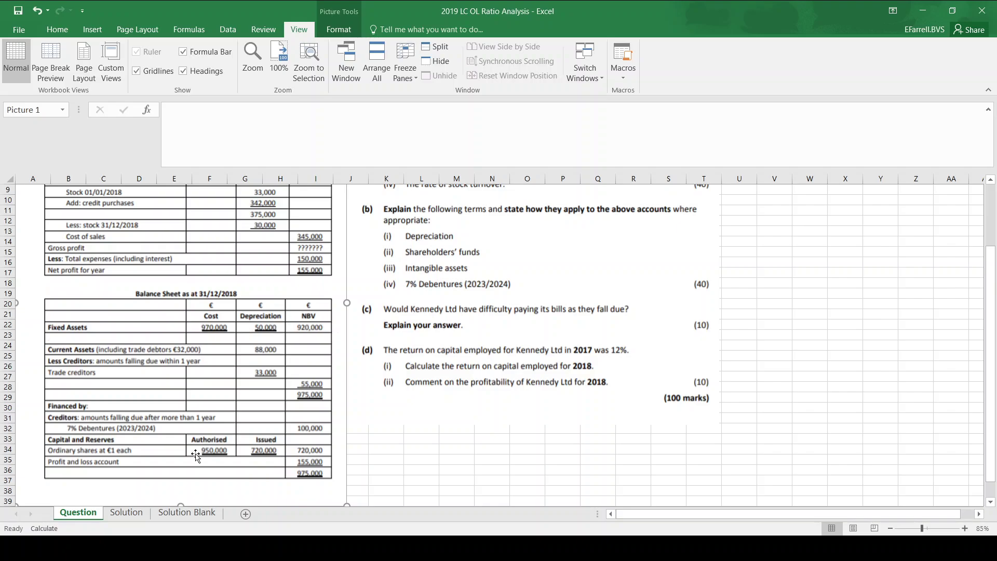
left_click(187, 512)
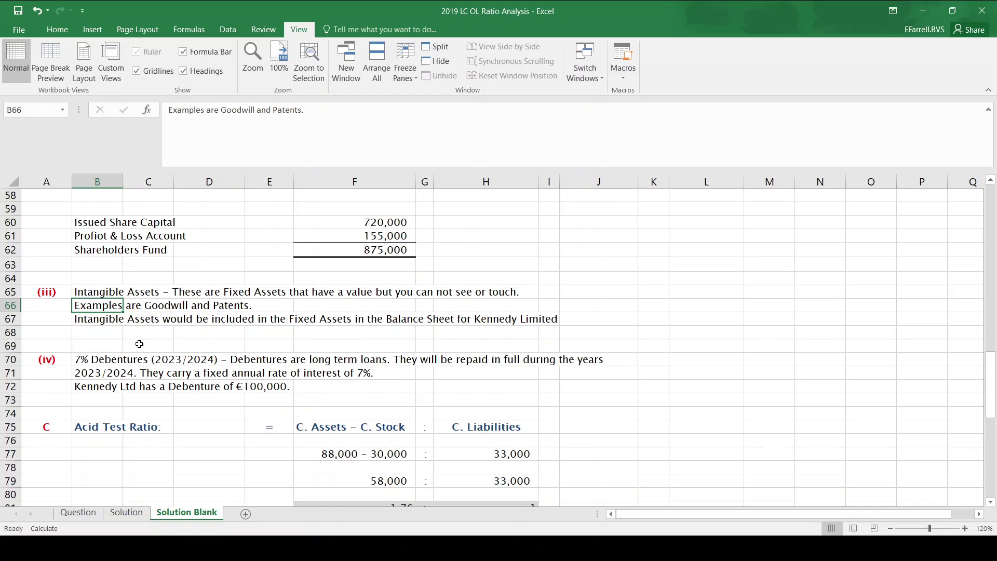
Review the part (b)(iv) 7% Debentures explanation on Solution Blank and compare it with the debentures entry in the Question sheet's balance sheet.
left_click(84, 511)
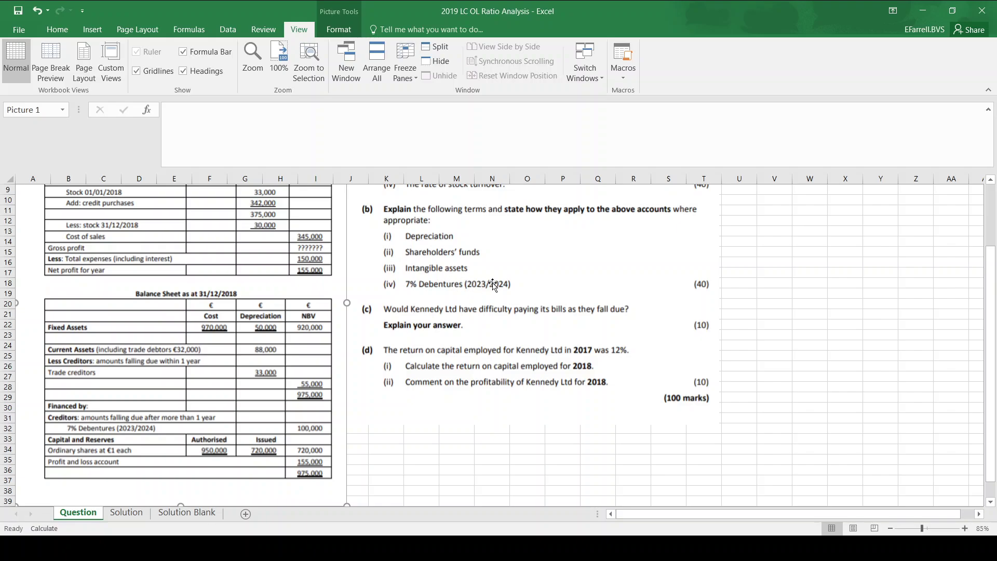
left_click(185, 513)
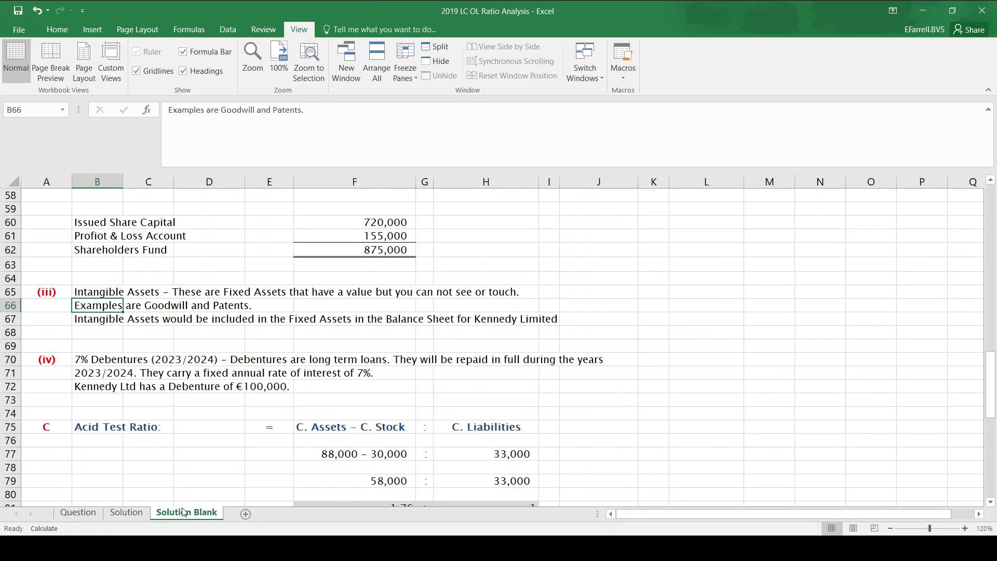
left_click(142, 340)
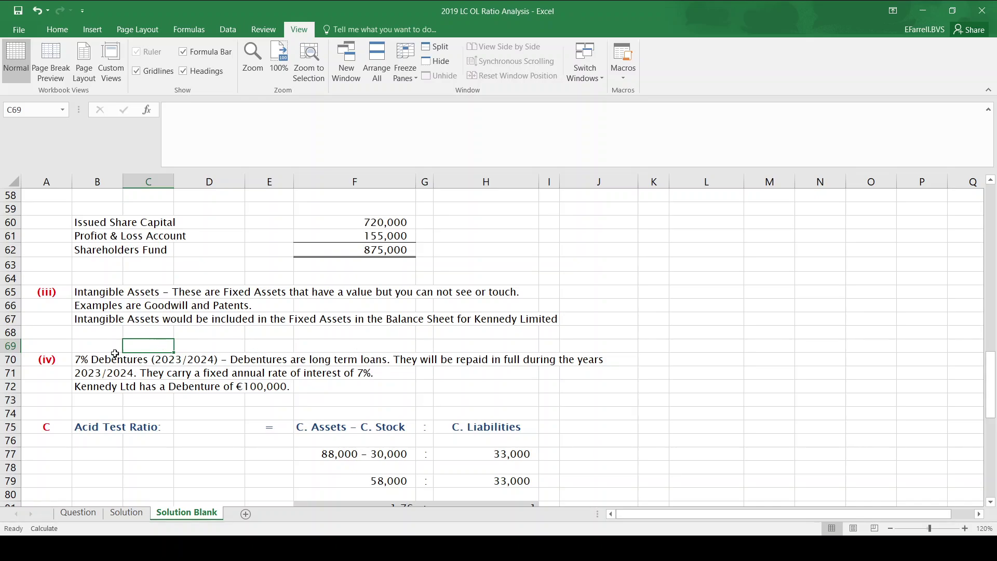
left_click(82, 358)
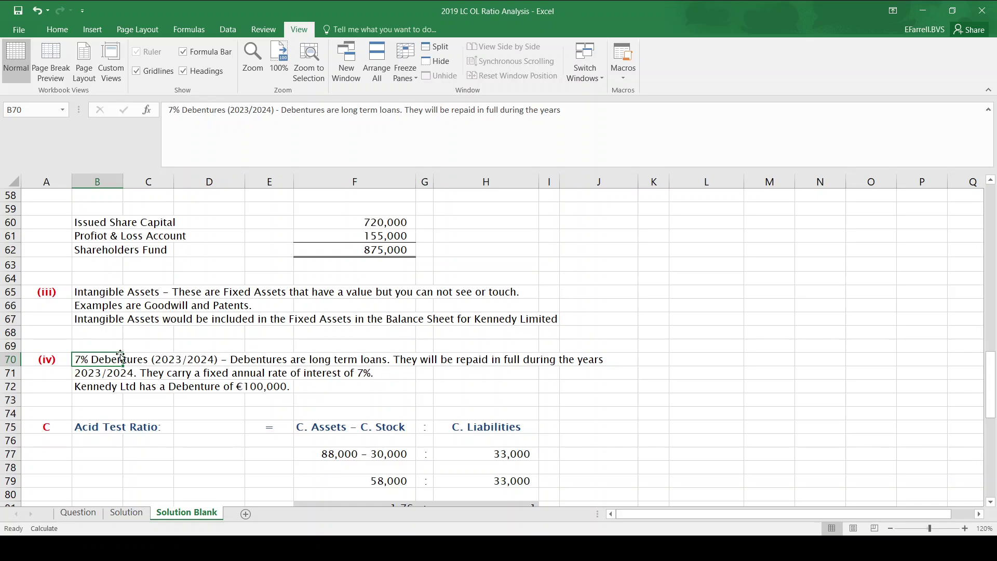
left_click(101, 385)
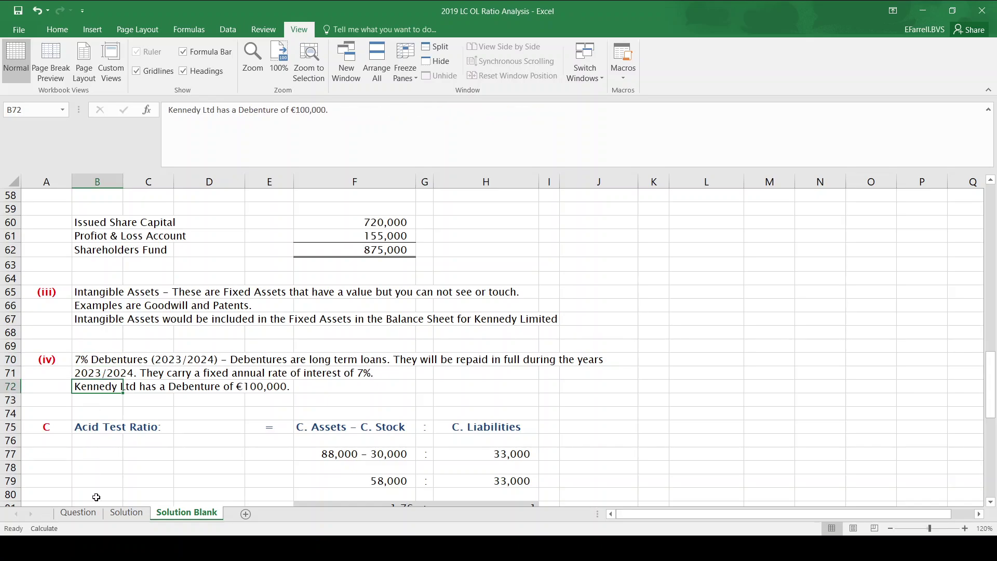
left_click(96, 513)
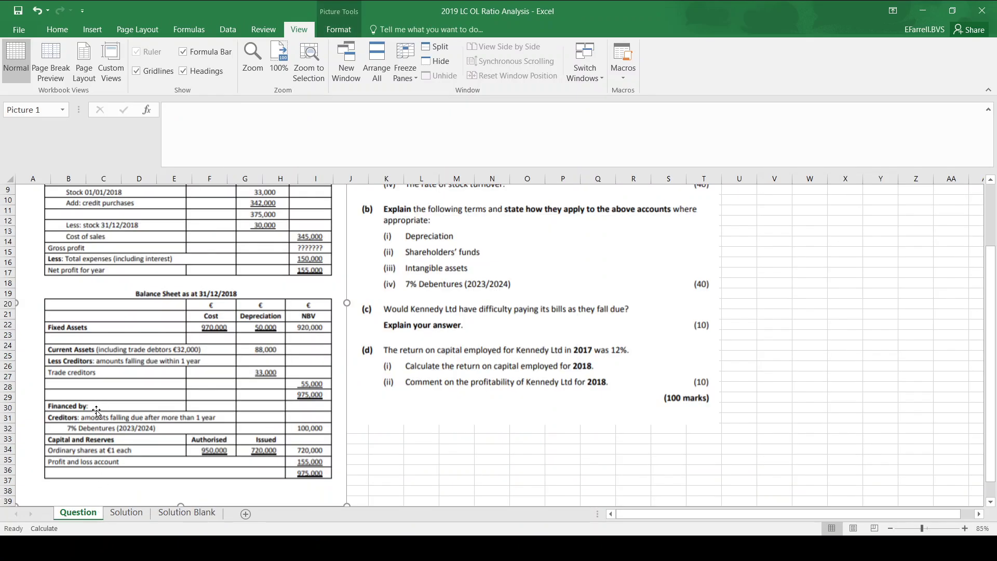
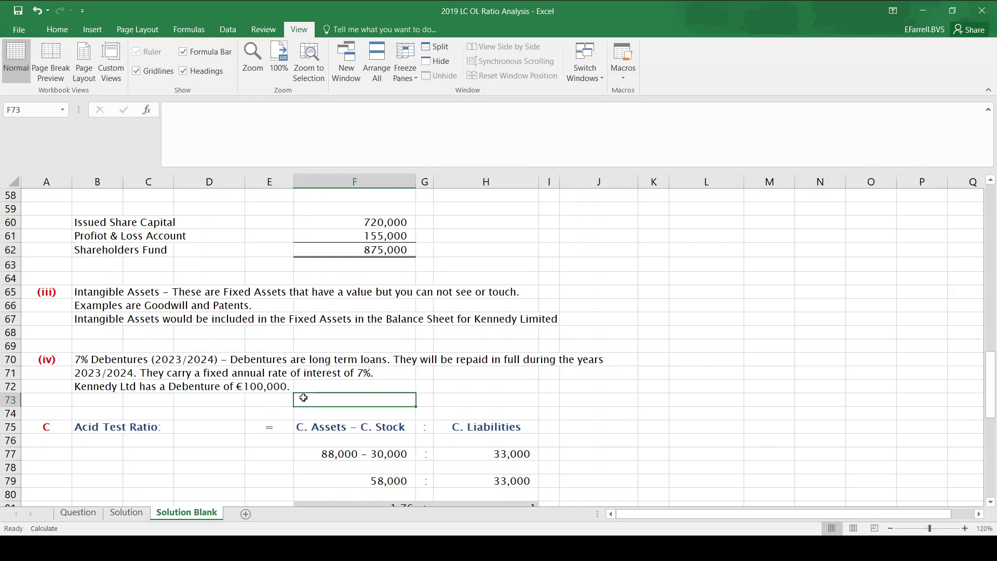
Examine the part C acid test ratio working in rows 75 to 81 of Solution Blank and the conclusion about paying debts in row 83.
key("Up")
scroll(304, 397, "down", 3)
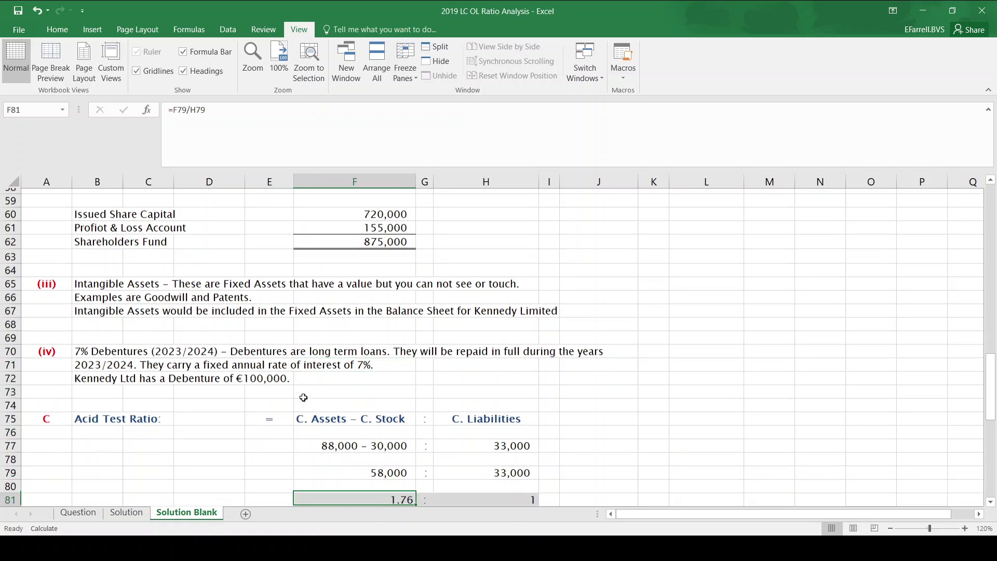
left_click(304, 397)
key("Up")
key("Up")
key("Up")
key("Up")
key("Up")
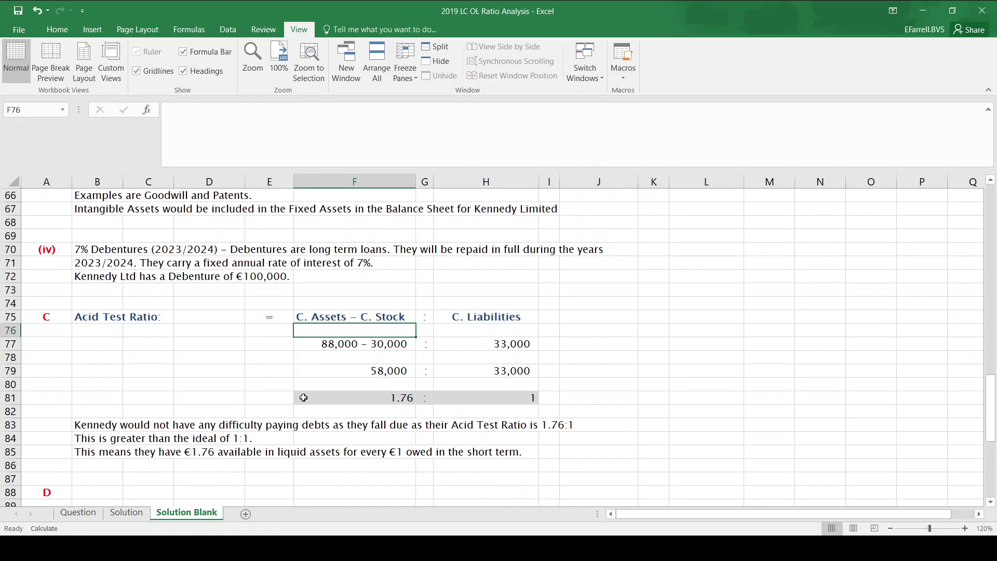
key("Down")
key("Right")
key("Right")
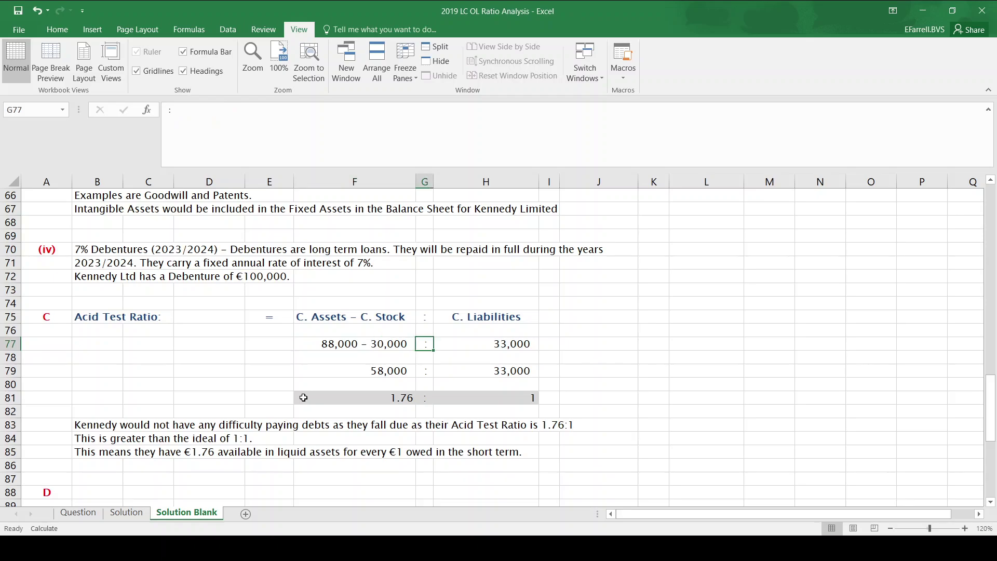
key("Down")
key("Down")
key("Left")
key("Left")
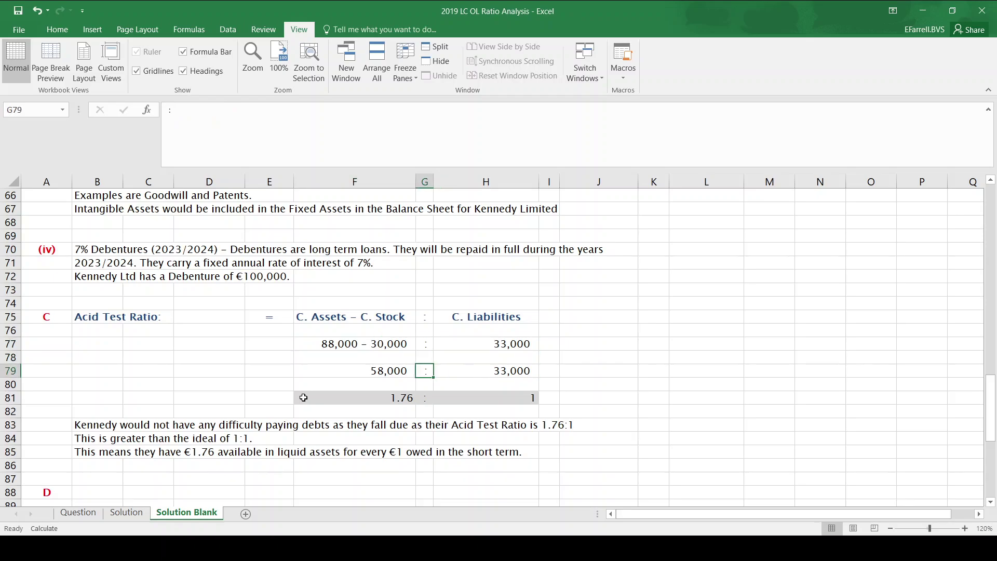
key("Right")
key("Right")
key("Right")
key("Left")
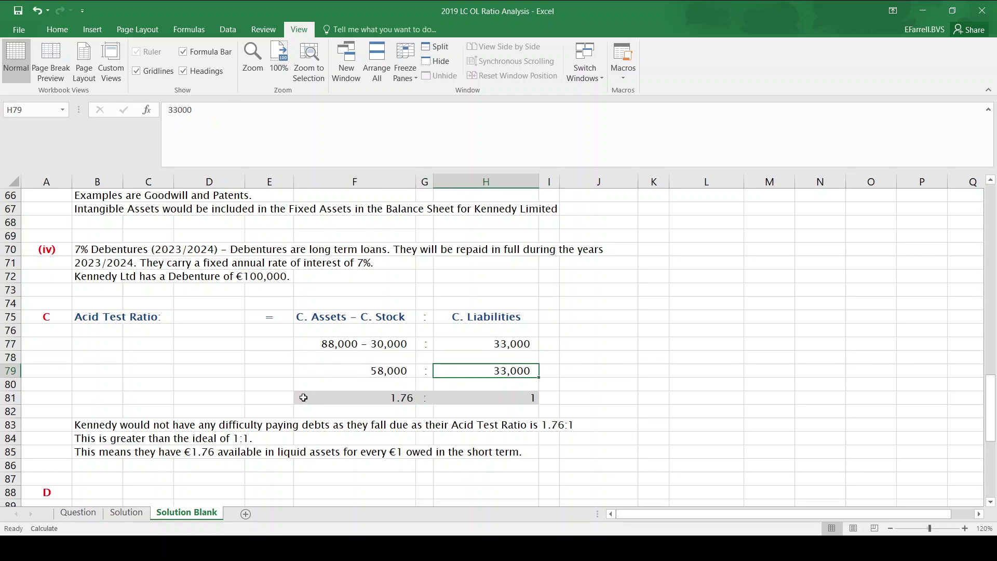
key("Left")
key("Left")
key("Right")
key("Right")
key("Down")
key("Down")
key("Left")
key("Left")
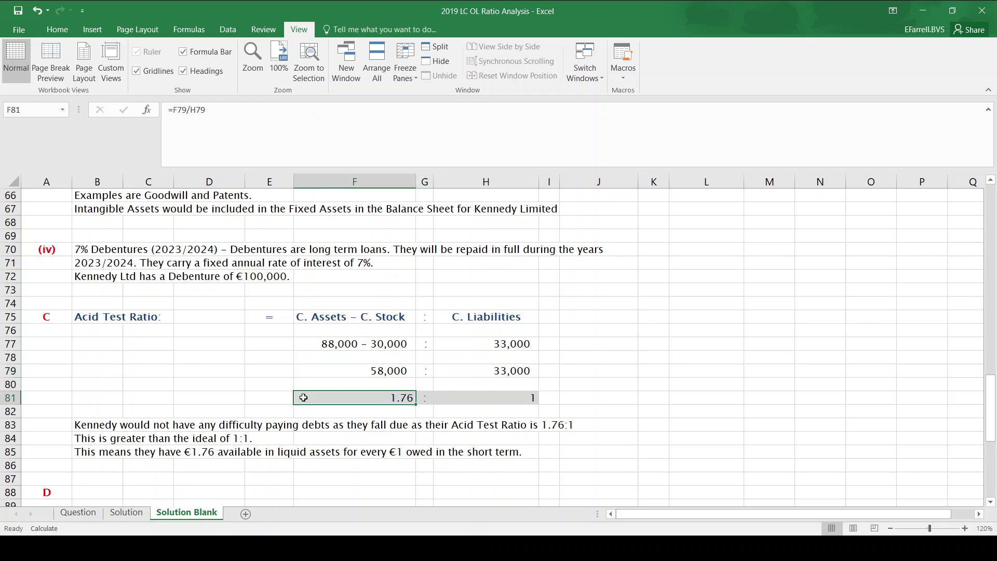
key("Right")
key("Right")
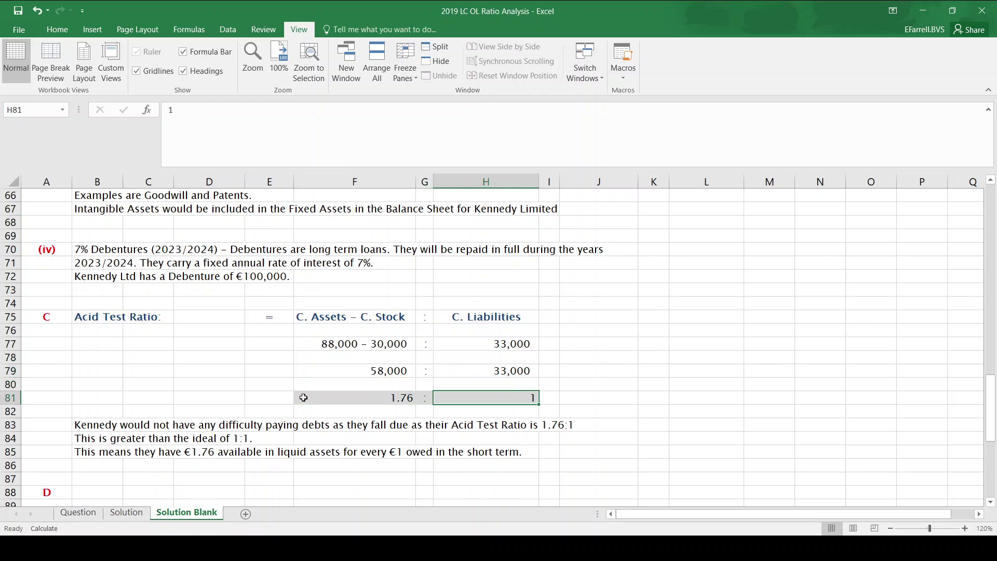
key("Down")
key("Down")
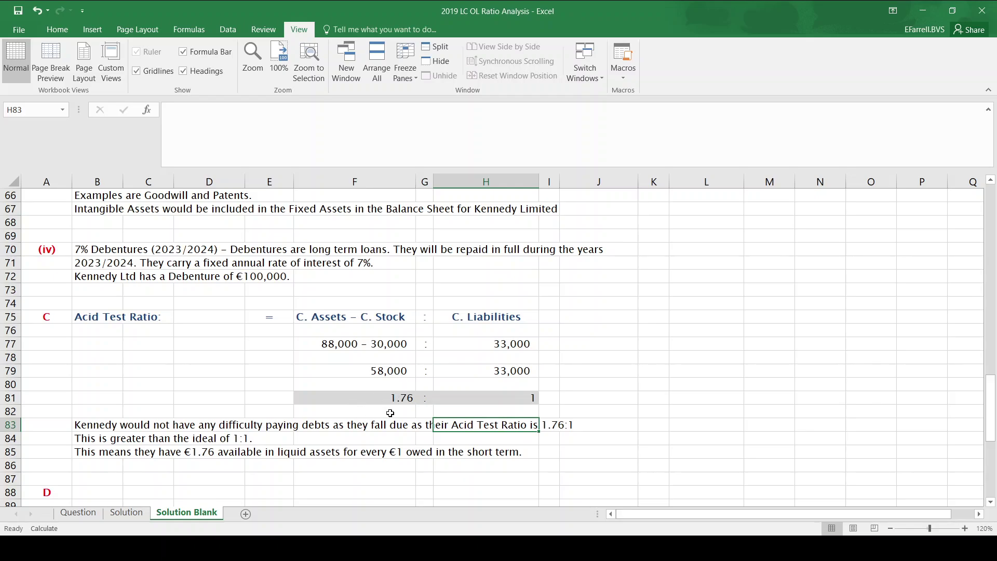
left_click(97, 430)
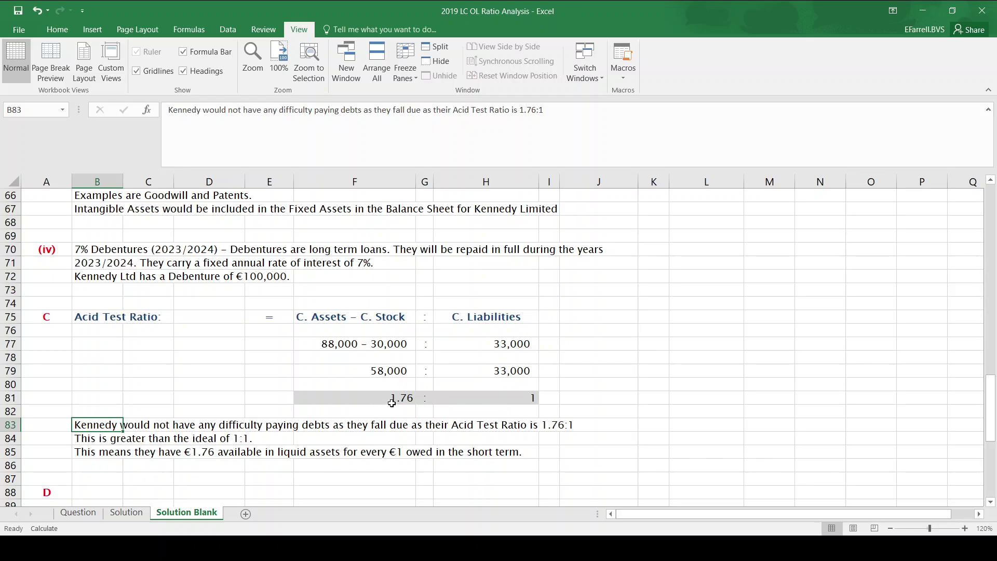
Review the part C liquid assets explanation in B85 of Solution Blank alongside the acid test working in row 79.
left_click(95, 452)
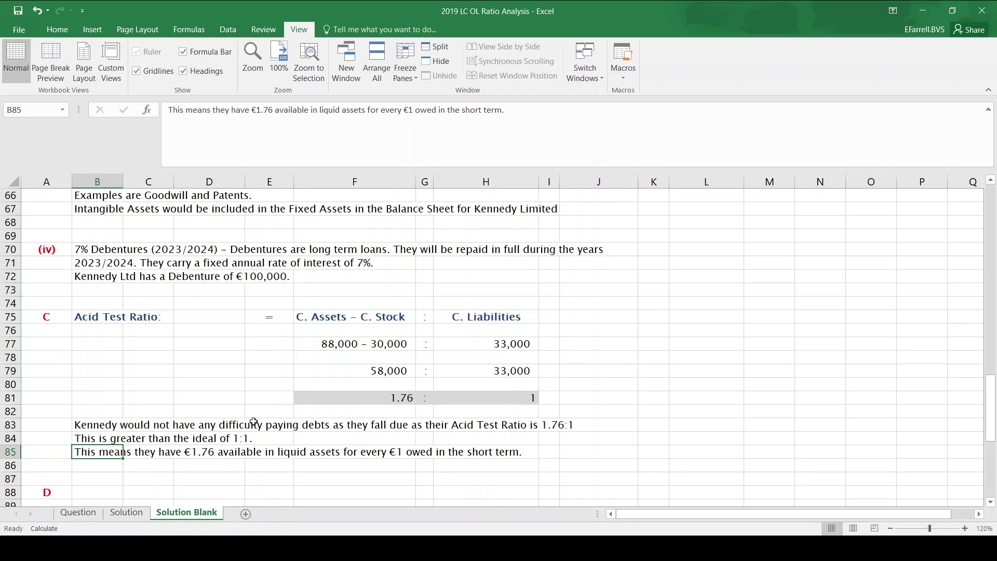
left_click(441, 368)
key("Left")
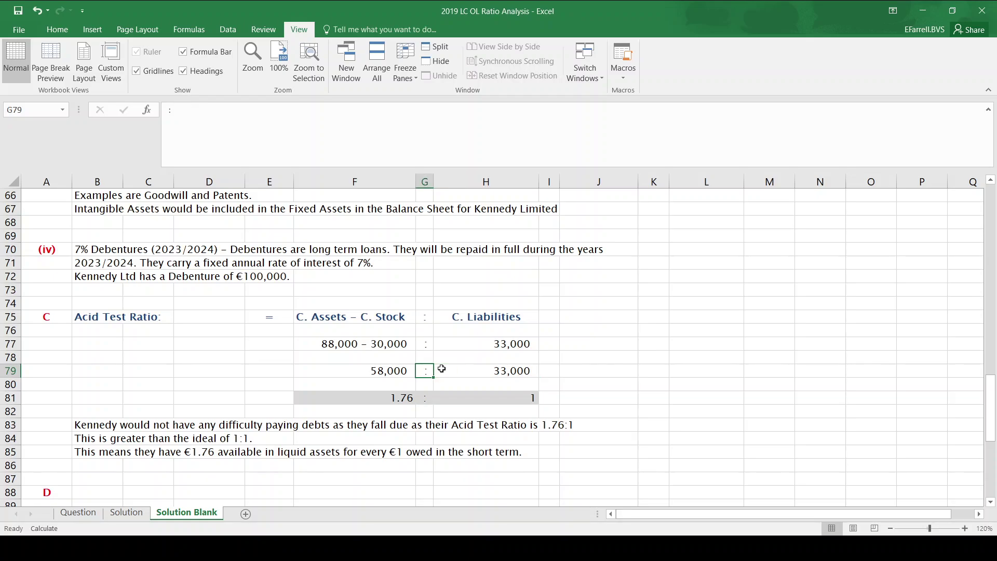
Read the part (d) requirements on the Question sheet and find the Return on Capital Employed layout in rows 90 to 97 of Solution Blank.
left_click(98, 512)
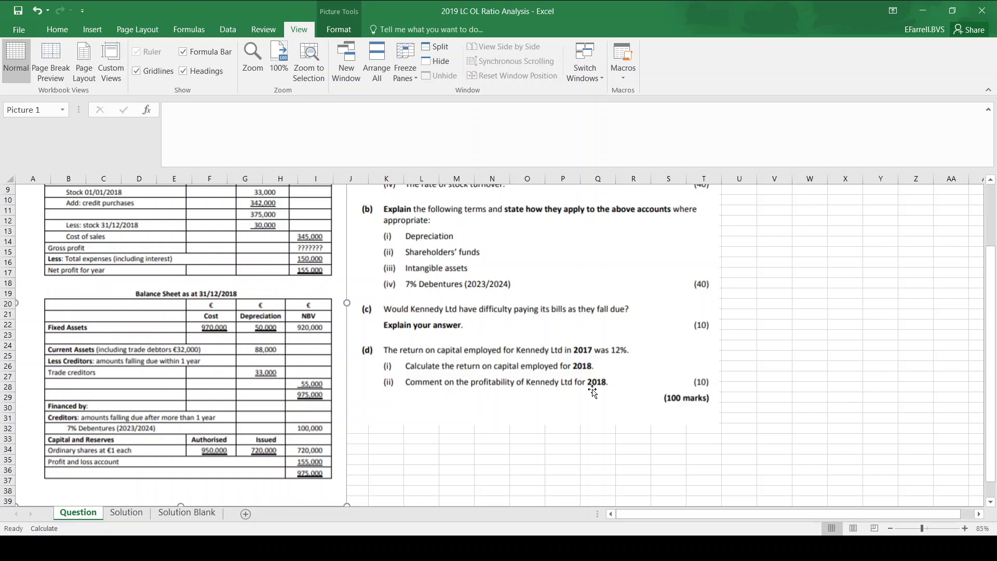
left_click(187, 514)
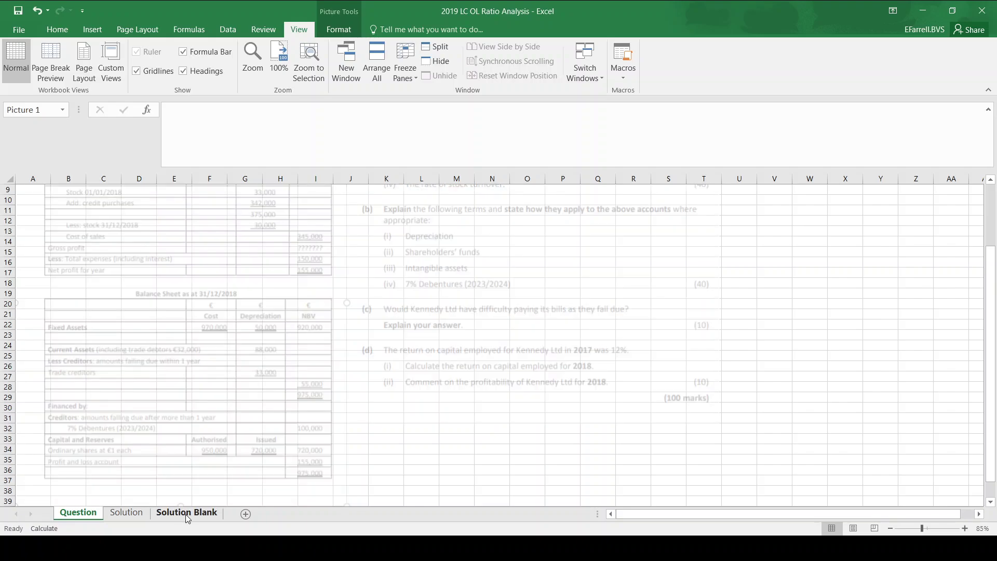
left_click(225, 461)
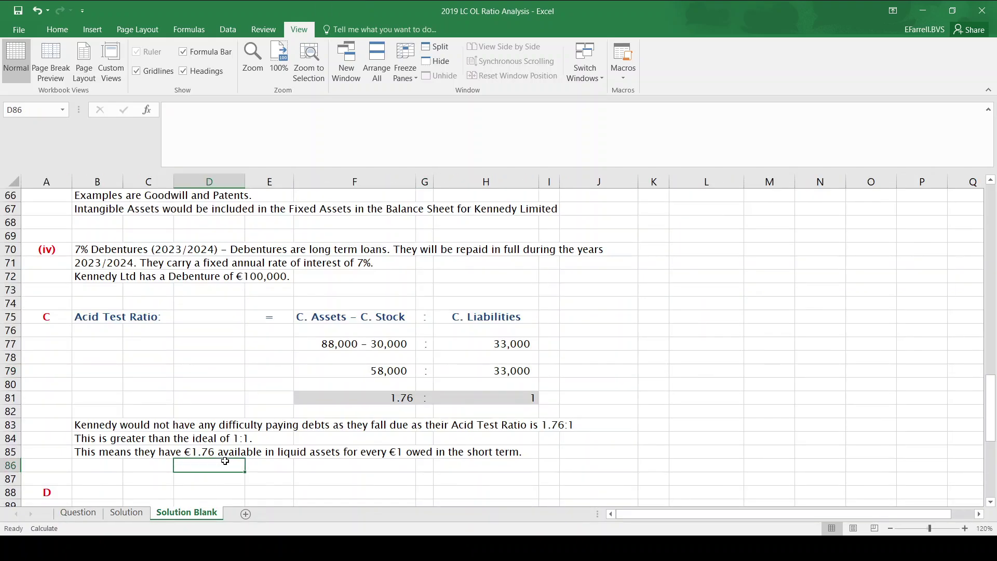
key("Down")
key("Down")
key("Down")
key("Down")
key("Down")
key("Down")
key("Down")
key("Down")
key("Down")
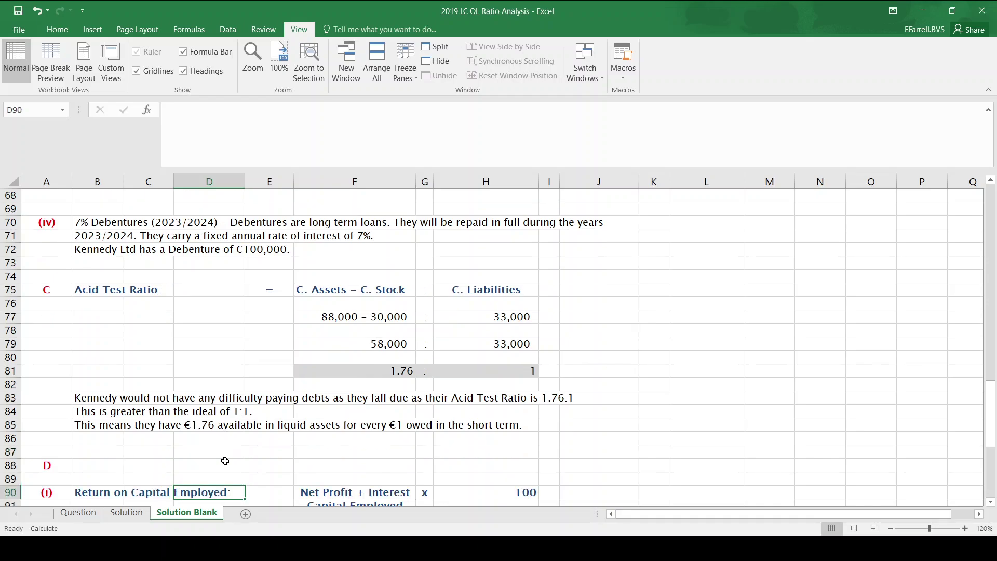
key("Down")
key("Down")
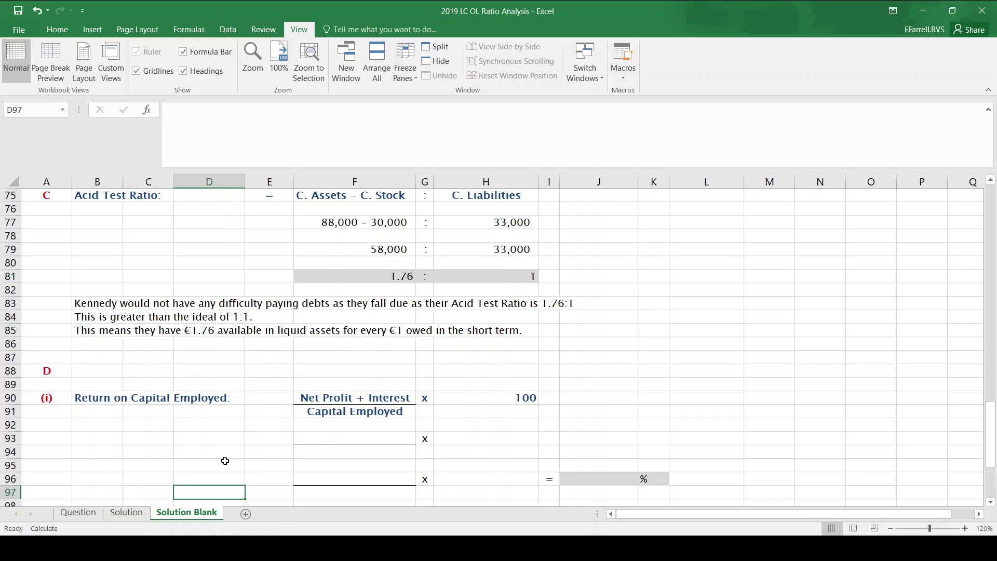
Using the Question sheet's figures, enter net profit plus interest as "155,000 + 7,000" in F93 of Solution Blank.
key("Up")
key("Up")
key("Up")
key("Up")
key("Up")
key("Down")
key("Right")
key("Right")
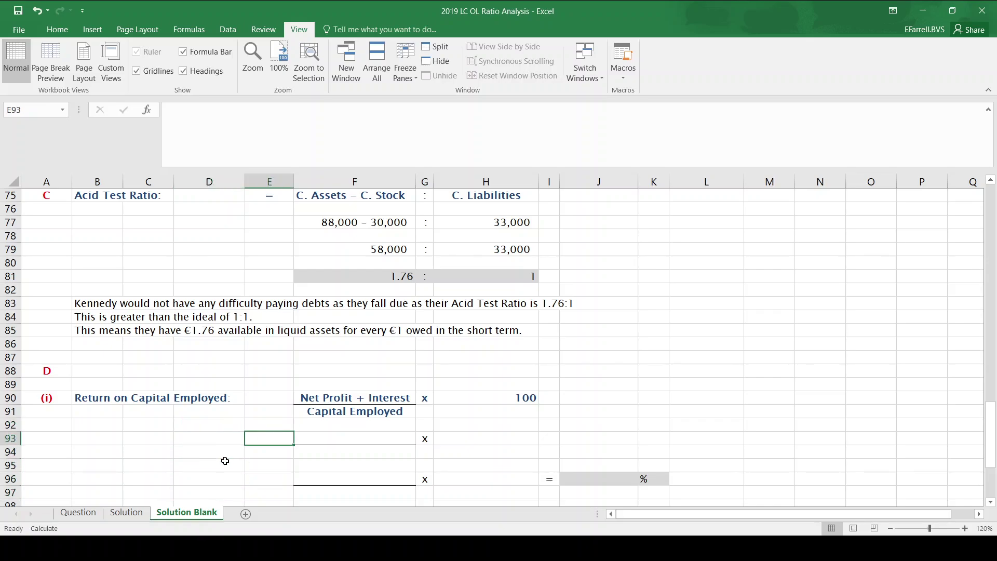
left_click(78, 513)
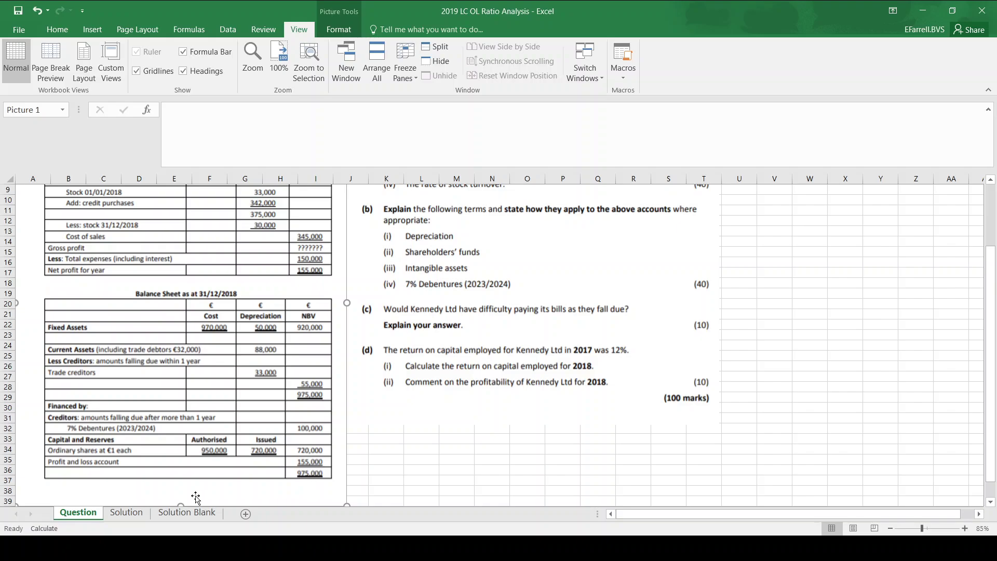
left_click(188, 518)
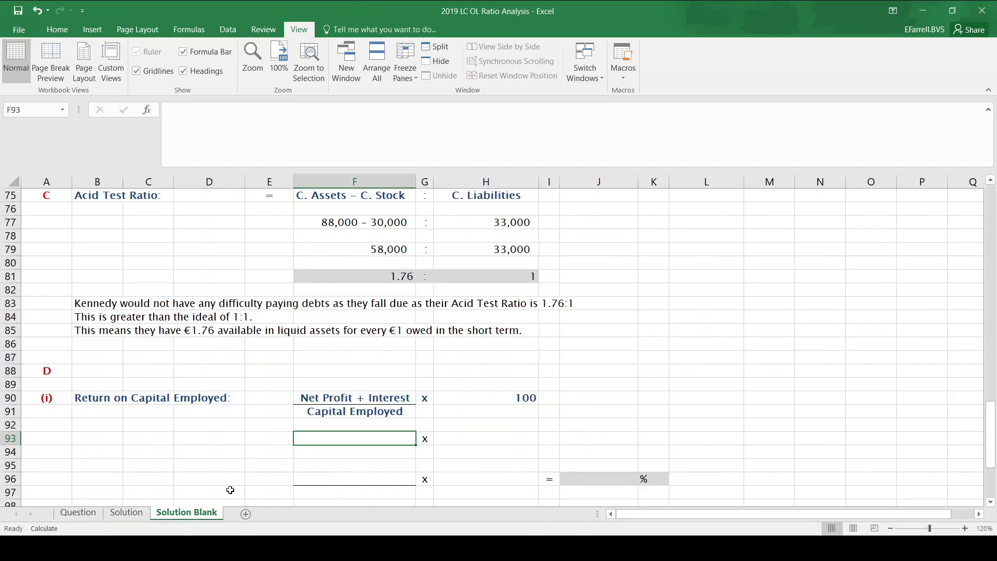
type("155,000")
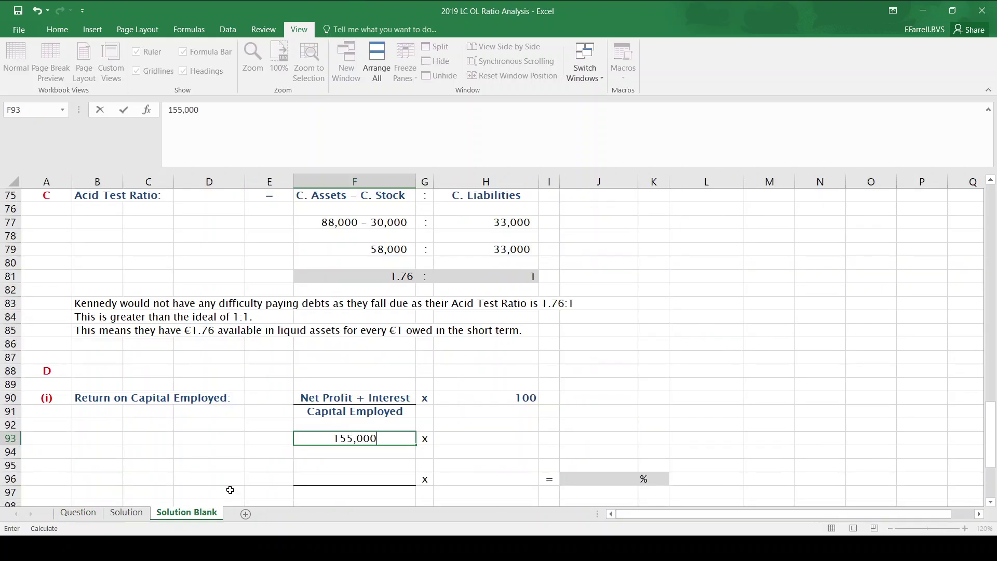
type(" + 7,000")
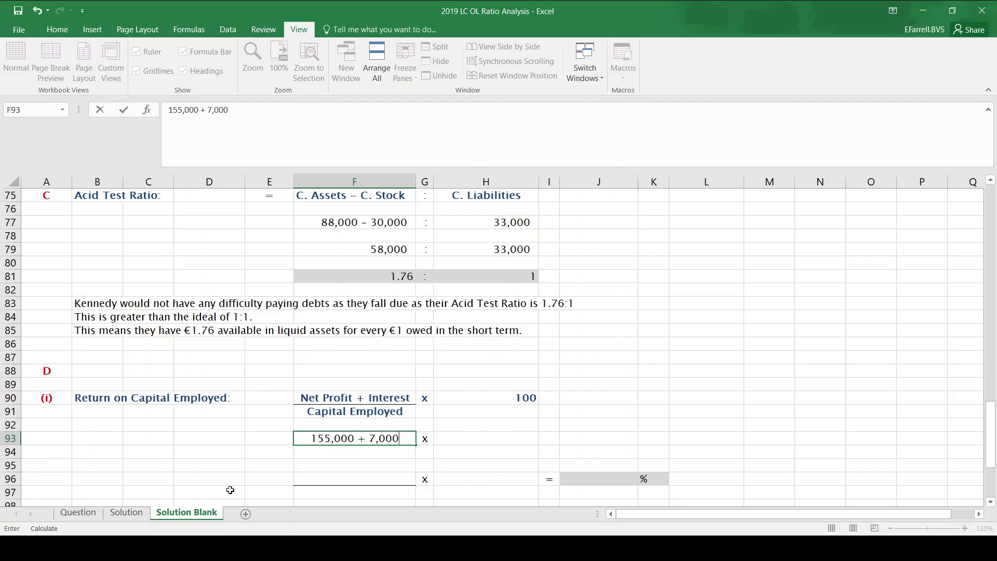
key("Return")
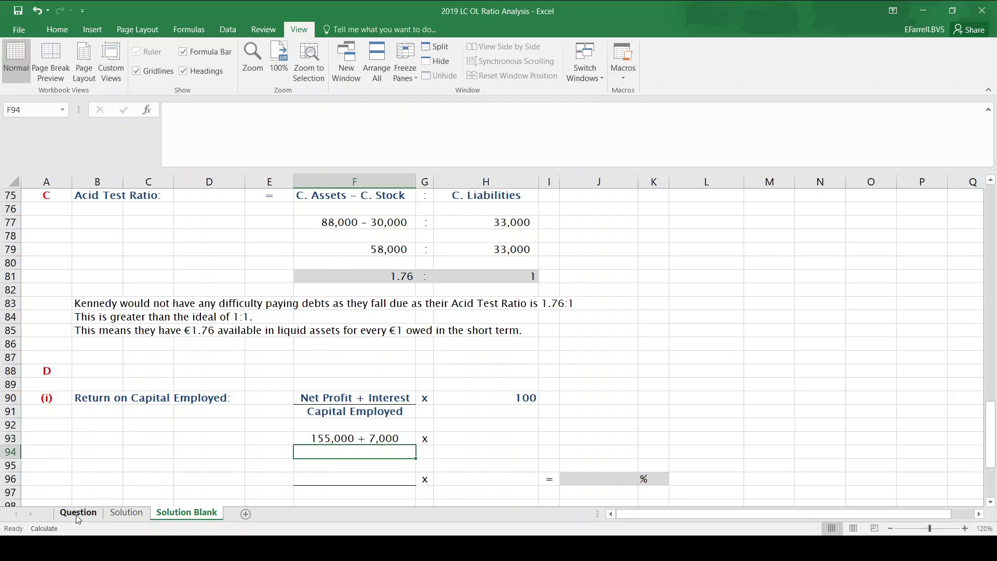
Look up the capital employed in the Question sheet's balance sheet and enter 975,000 in F94 of Solution Blank.
left_click(77, 514)
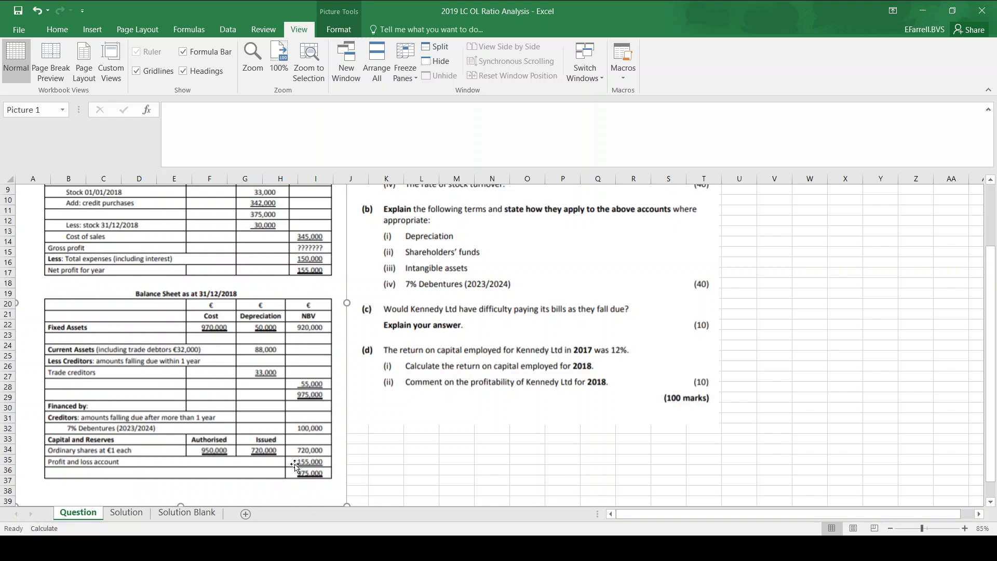
left_click(197, 517)
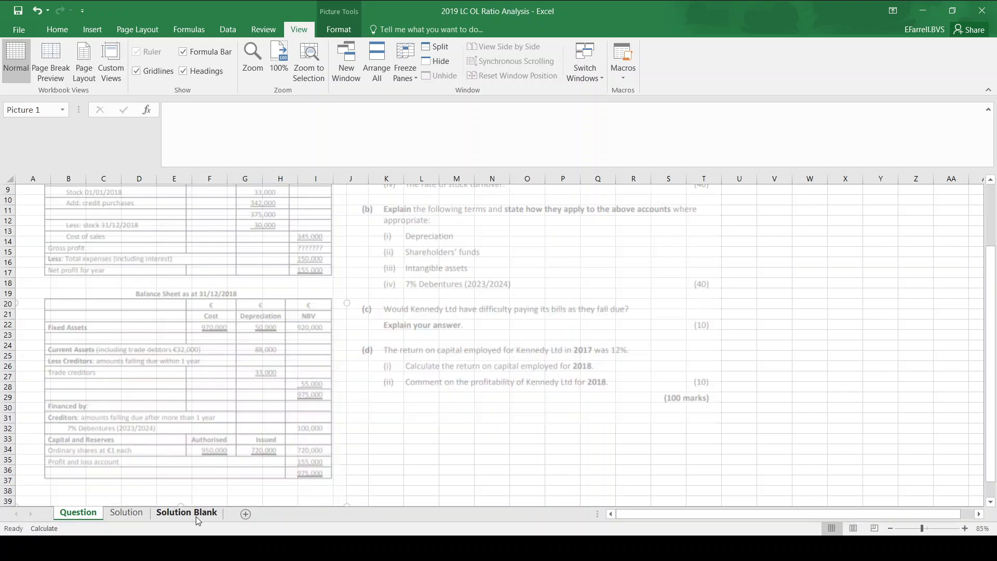
type("975,000")
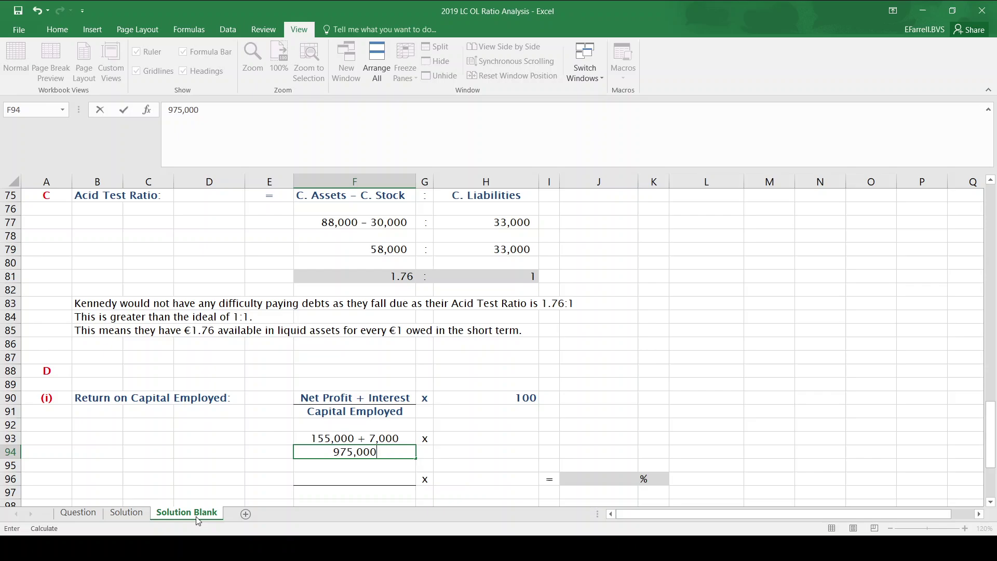
key("Return")
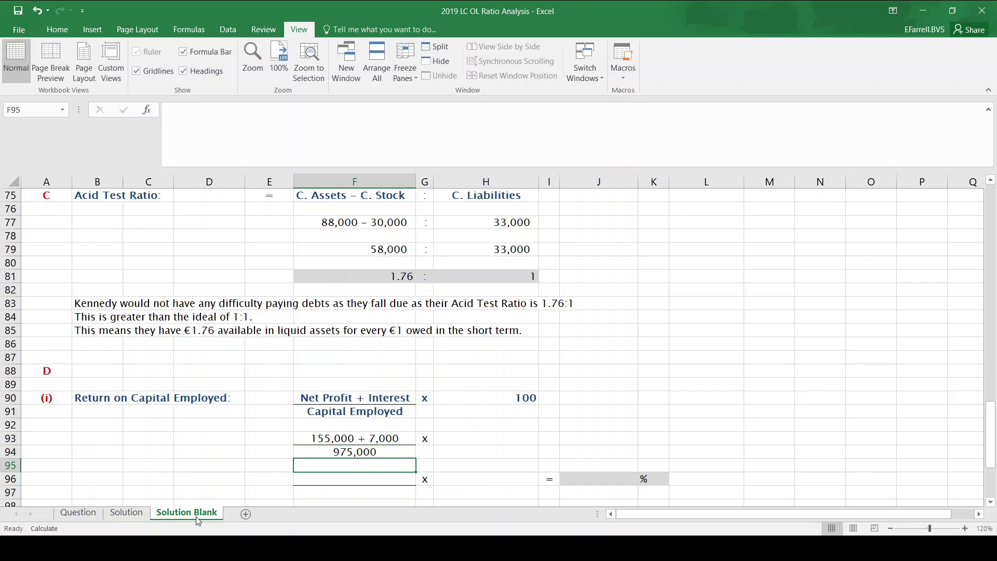
Enter the multiplier 100 in H93 of the Return on Capital Employed working.
key("Up")
key("Up")
key("Right")
key("Right")
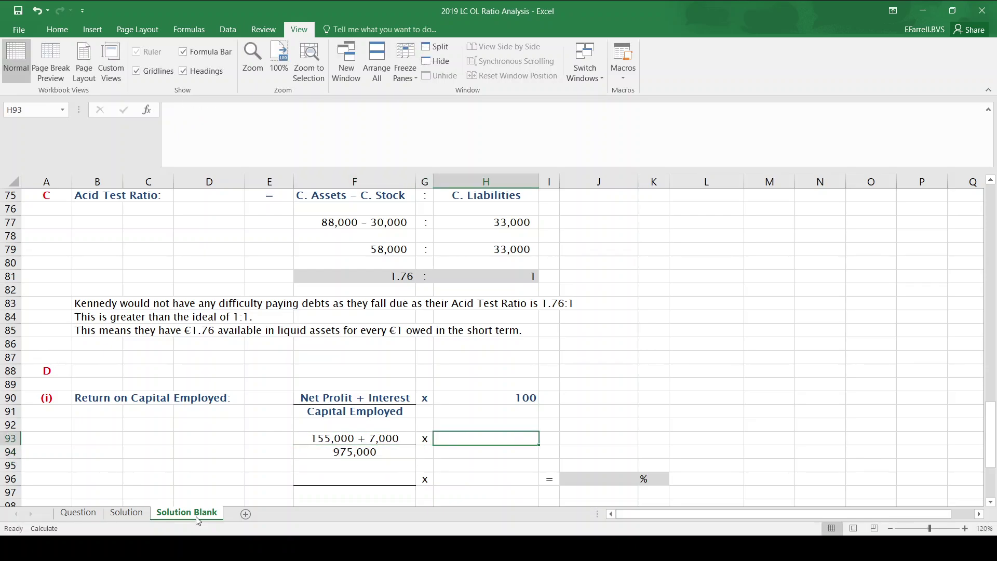
type("1000")
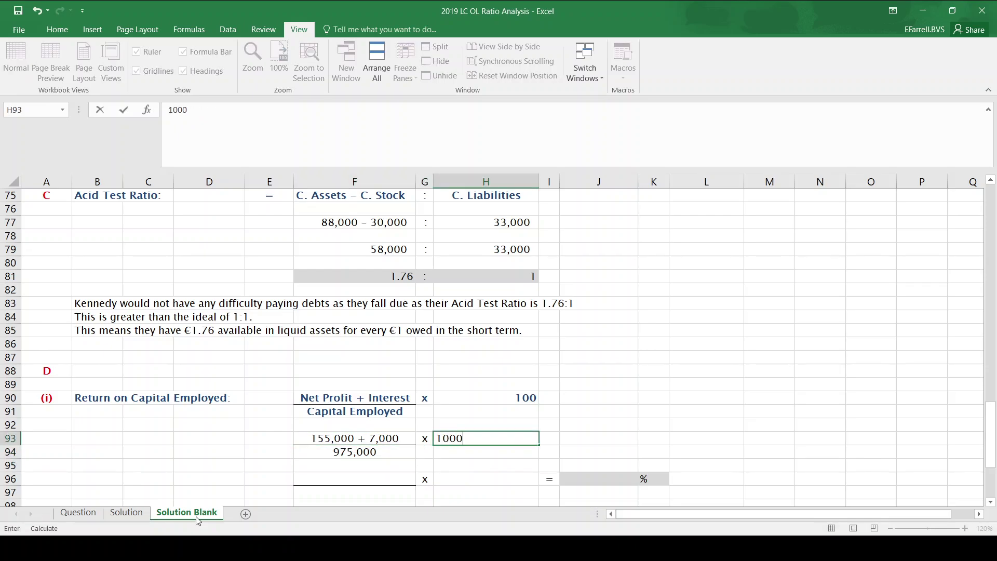
key("BackSpace")
key("Return")
Enter the simplified Return on Capital Employed fraction, with 162000 in F96 and 975000 in F97.
key("Down")
key("Down")
key("Left")
key("Left")
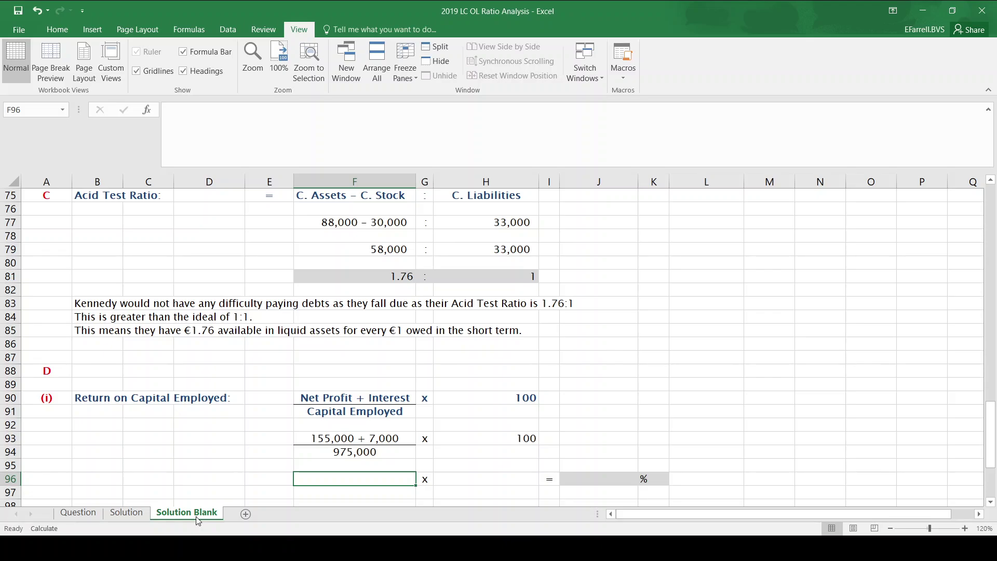
type("162000")
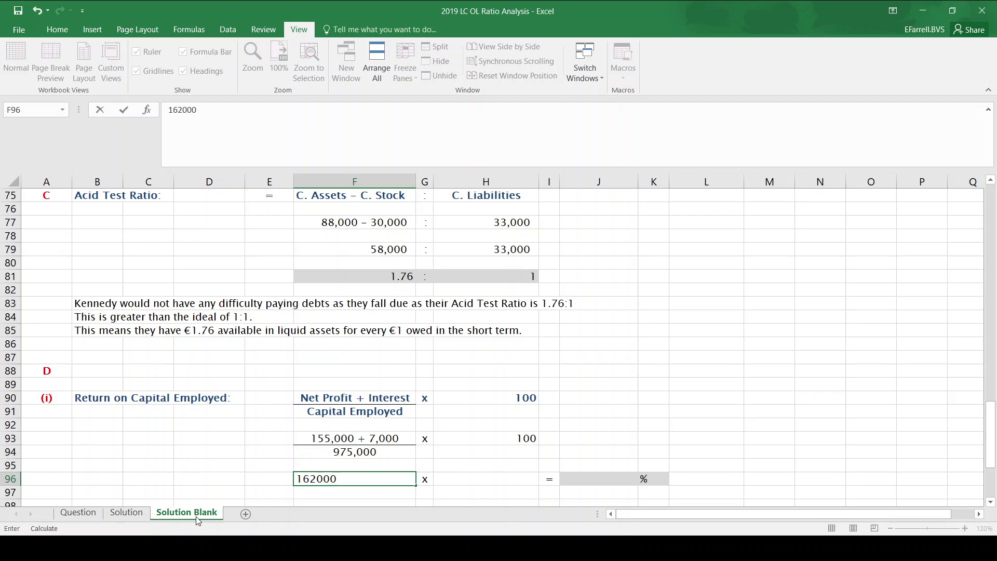
key("Return")
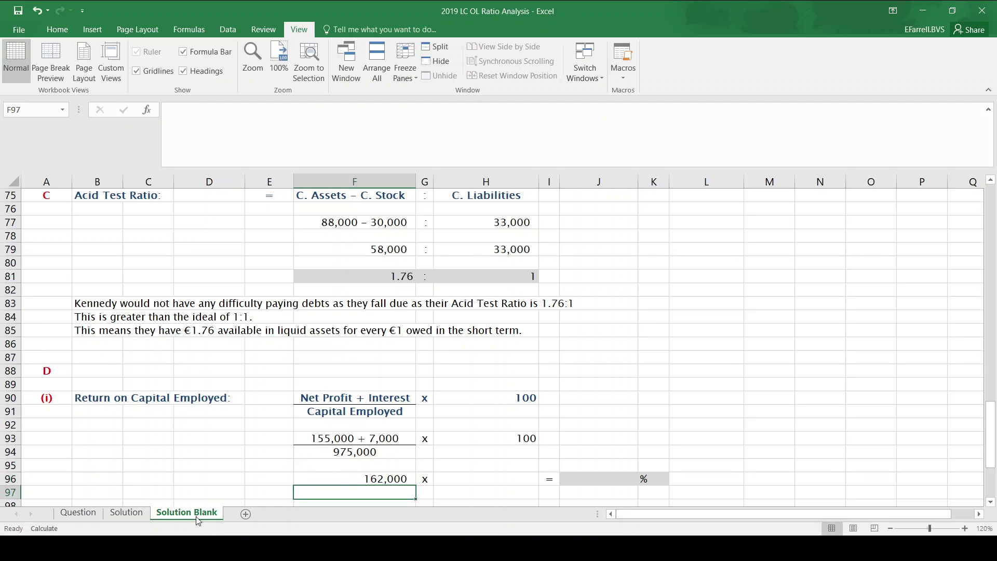
type("975000")
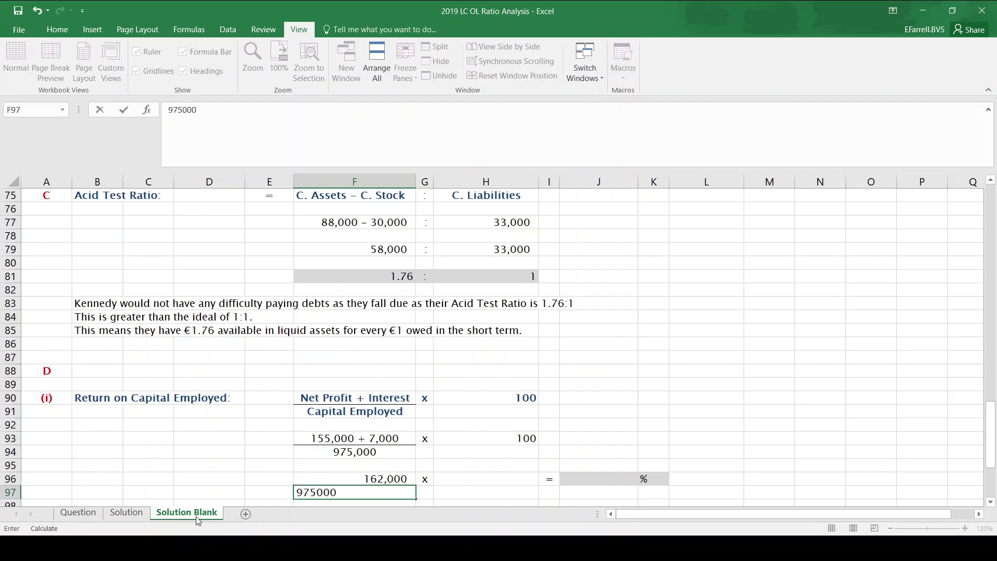
key("Return")
Enter the multiplier 100 in H96 beside the simplified fraction.
key("Up")
key("Right")
key("Right")
key("Up")
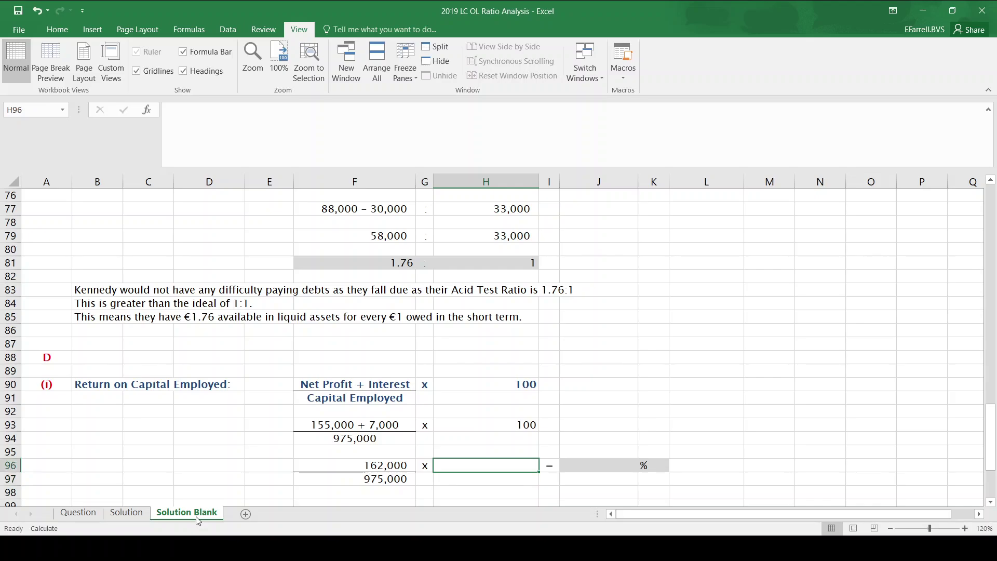
type("100")
key("Right")
Calculate the Return on Capital Employed percentage in J96 with the formula =(F96/F97)*H96.
key("Right")
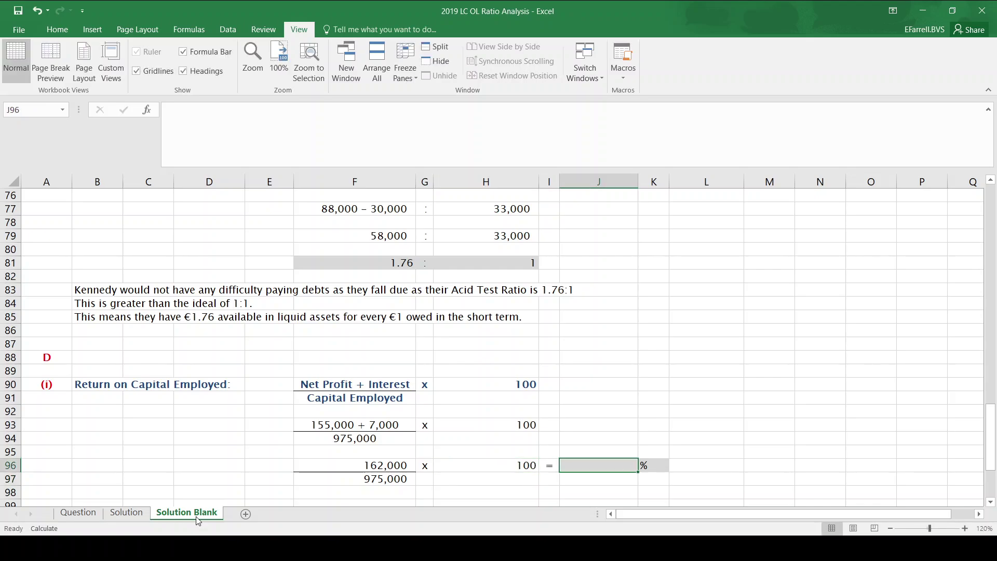
type("=")
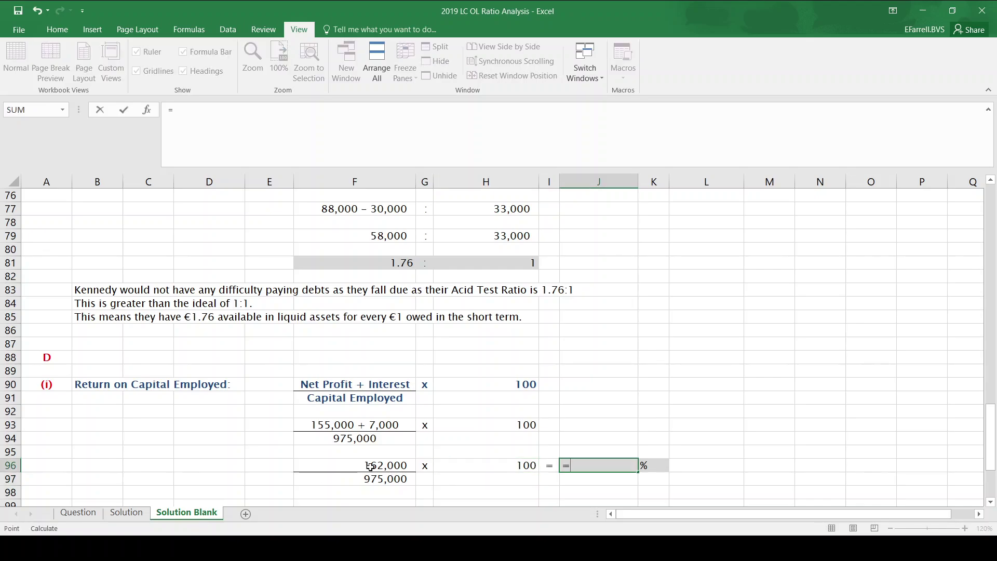
left_click(369, 466)
type("/")
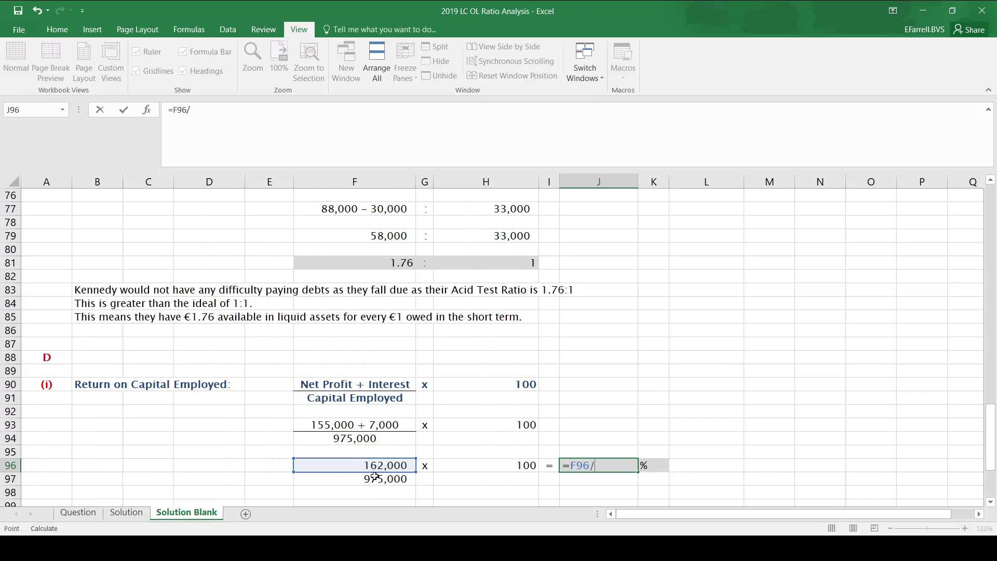
left_click(374, 476)
type(")*")
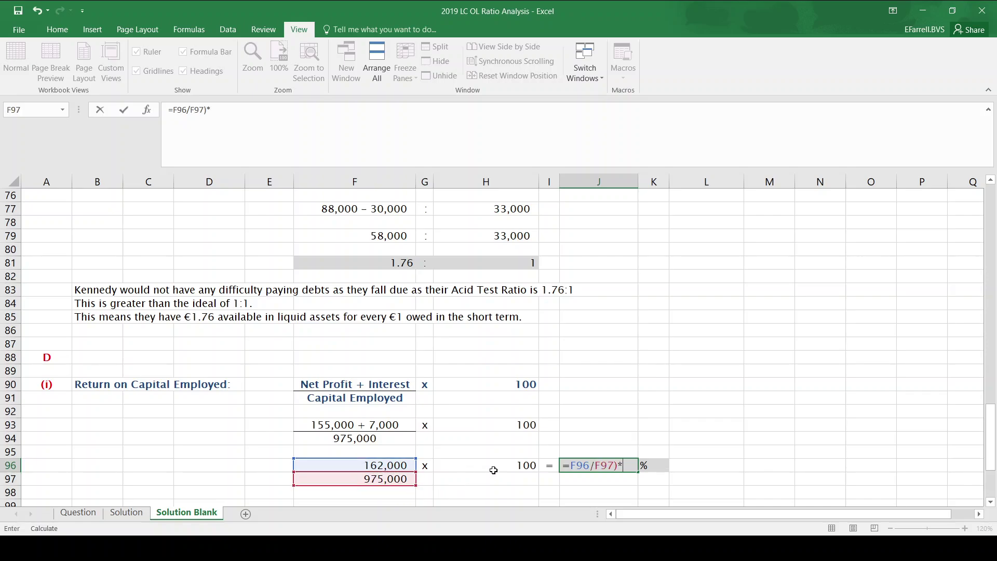
left_click(489, 466)
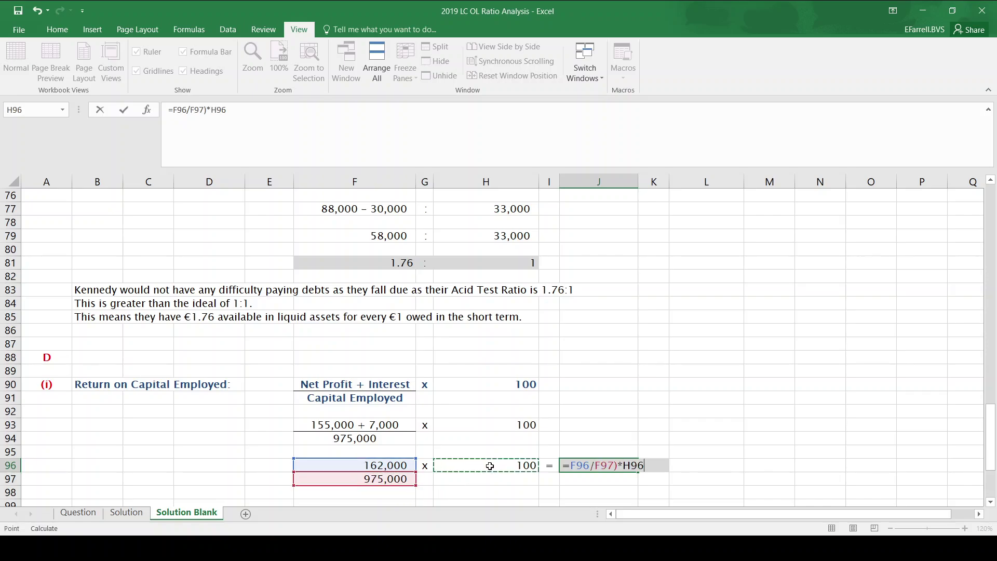
left_click(174, 111)
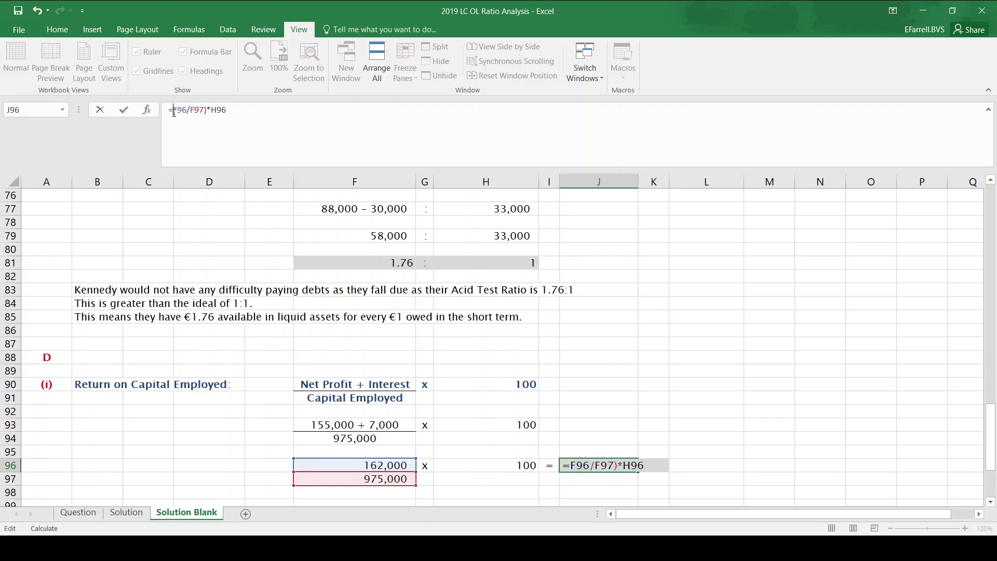
type("(")
key("Return")
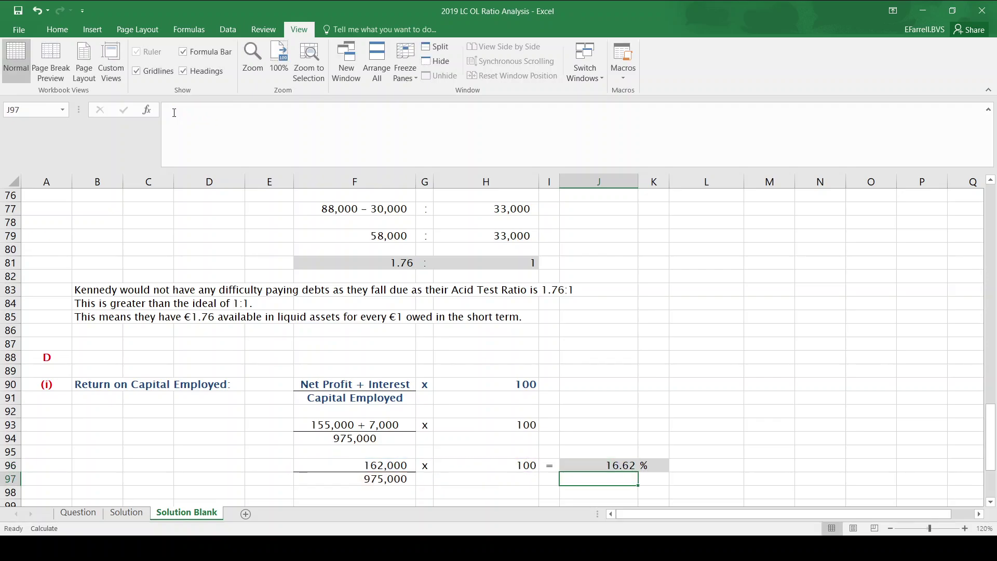
Enter 16.62% in F102 as the 2018 Return on Capital Employed in part (d)(ii).
key("Down")
key("Down")
key("Down")
key("Down")
key("Down")
key("Down")
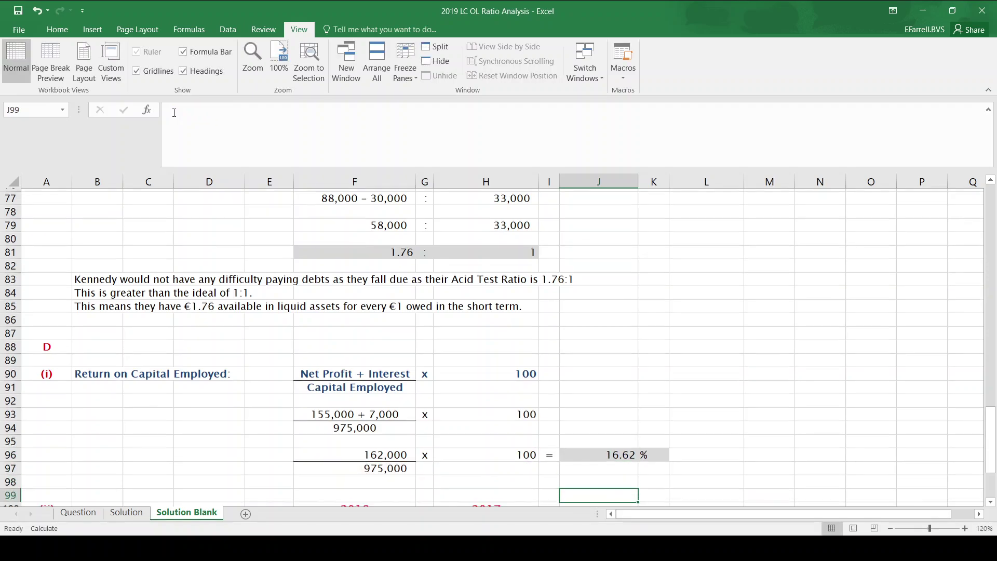
key("Down")
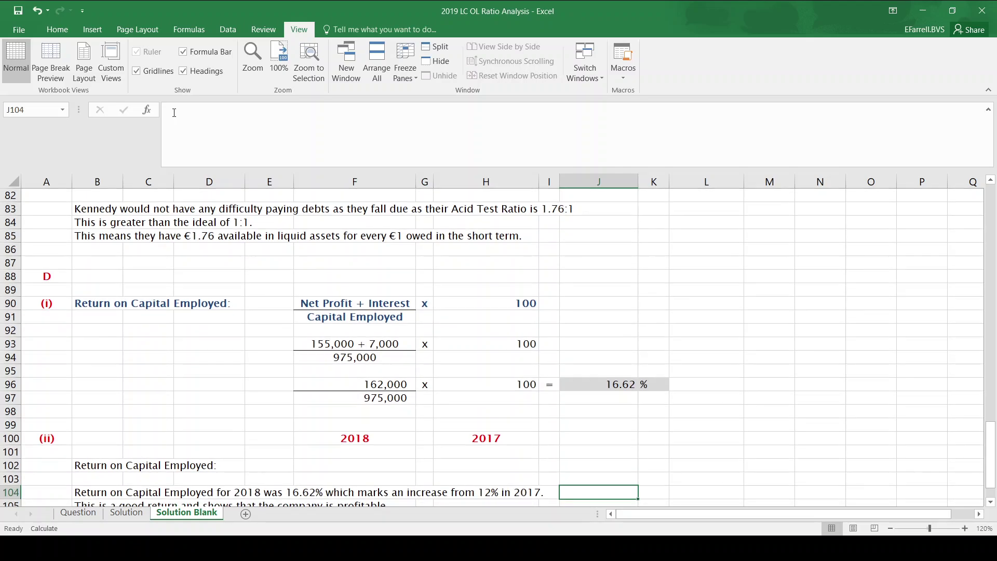
key("Up")
key("Up")
key("Left")
key("Left")
key("Left")
key("Left")
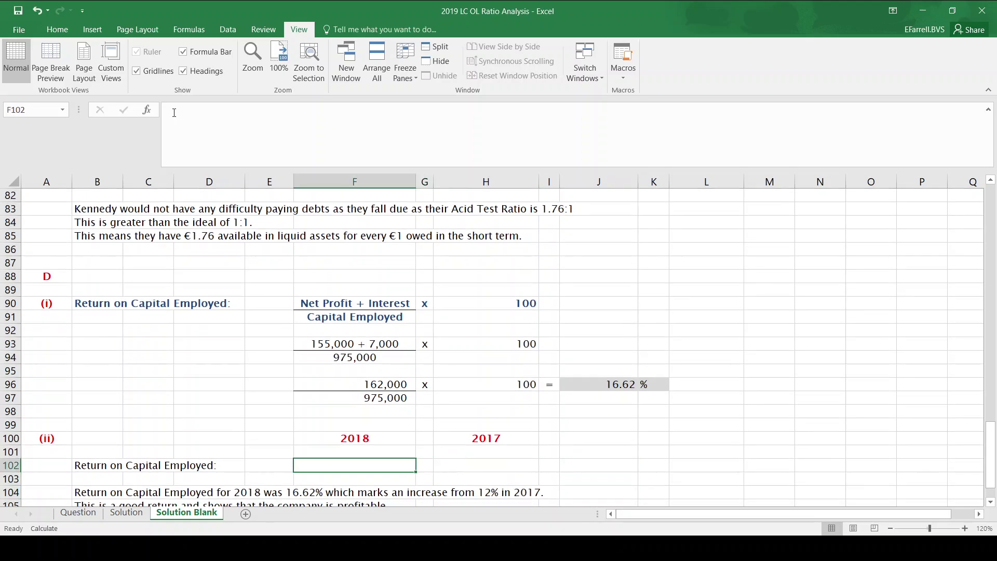
type("16.62")
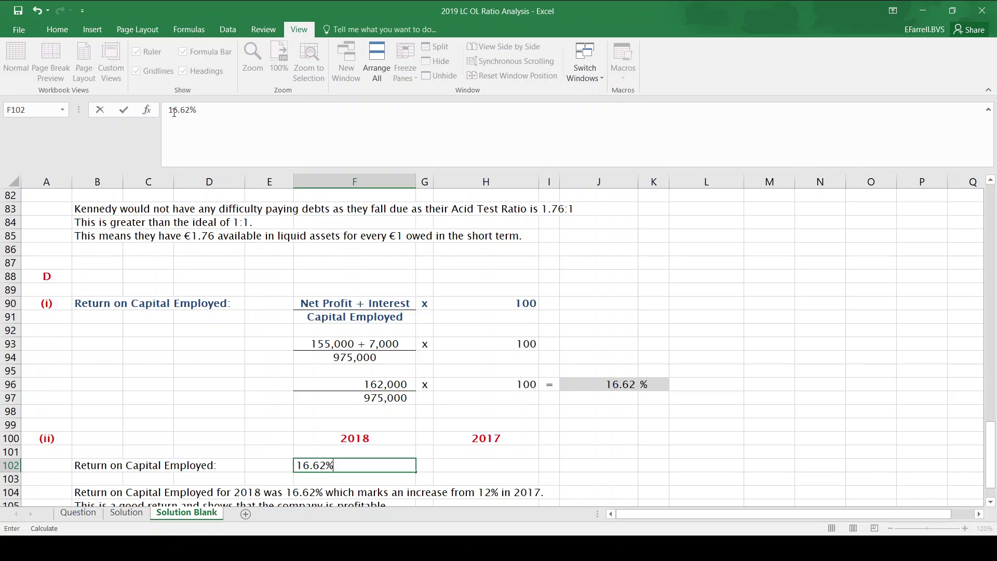
key("Return")
Check part (d) on the Question sheet for the 2017 Return on Capital Employed and enter 12% in H102 of Solution Blank.
key("Up")
key("Right")
key("Right")
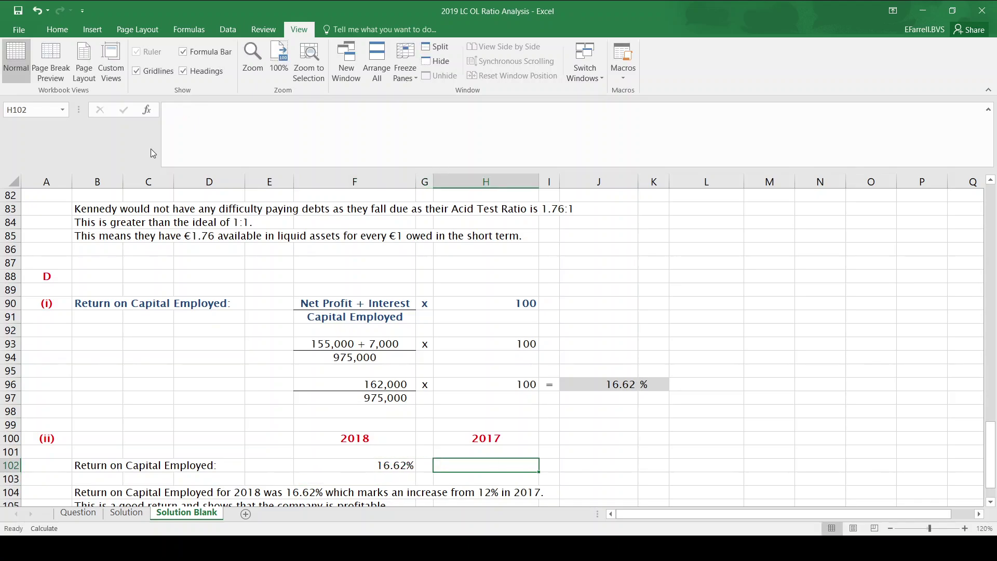
left_click(77, 513)
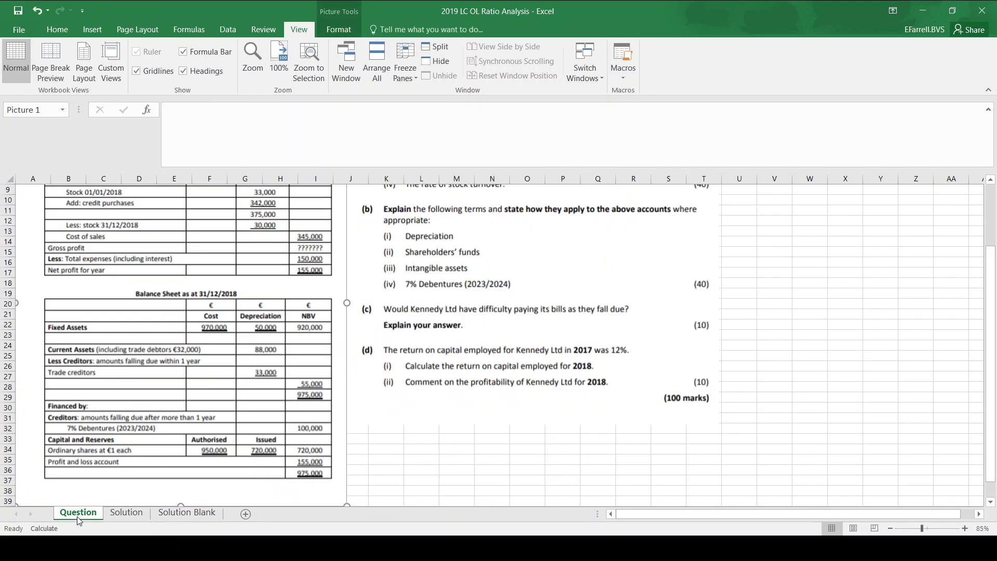
left_click(200, 514)
type("12")
key("Return")
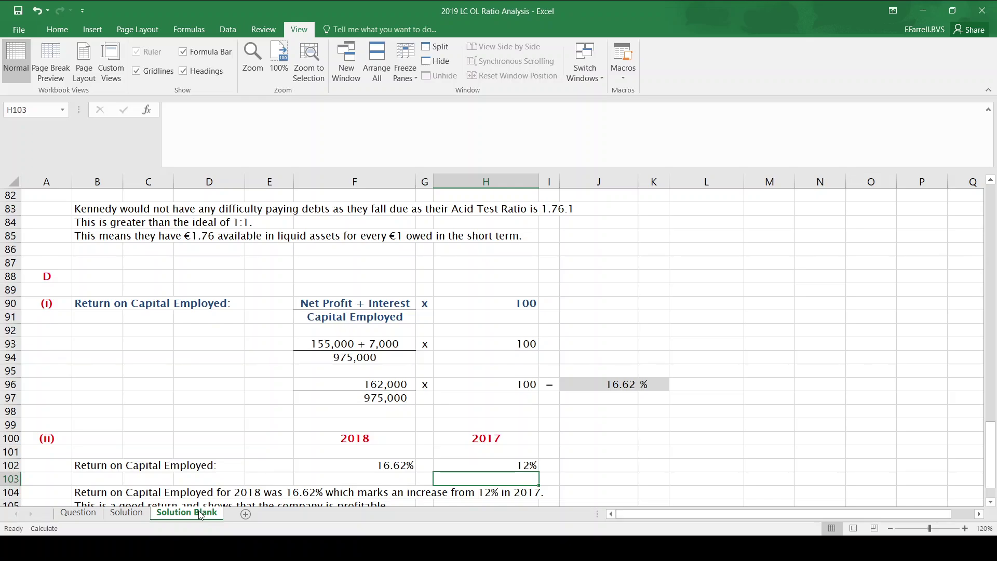
Review the profitability comments in B104 to B107, covering the 2017 comparison, risk-free investments and the cost of borrowing.
key("Down")
key("Down")
key("Down")
key("Down")
key("Down")
key("Down")
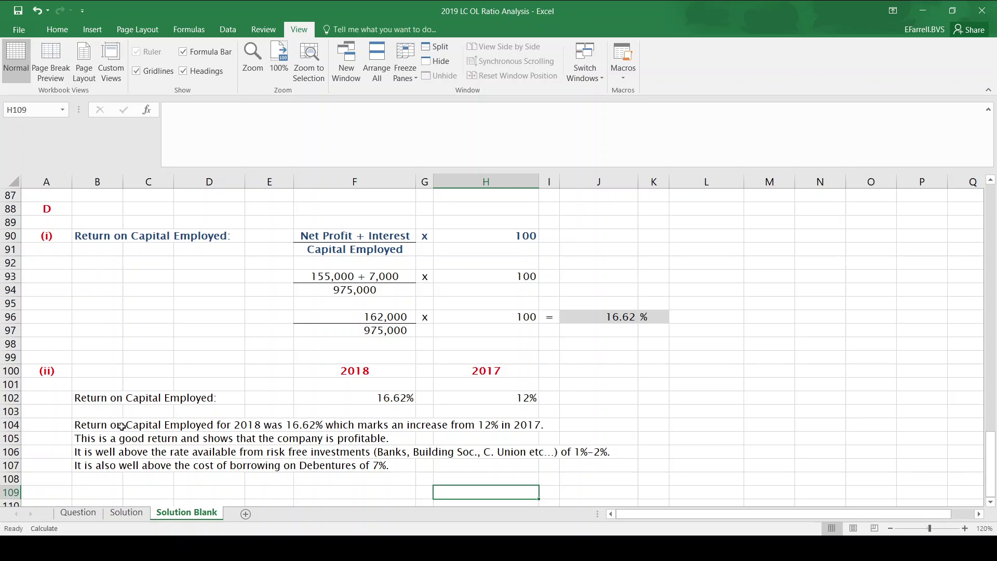
left_click(99, 424)
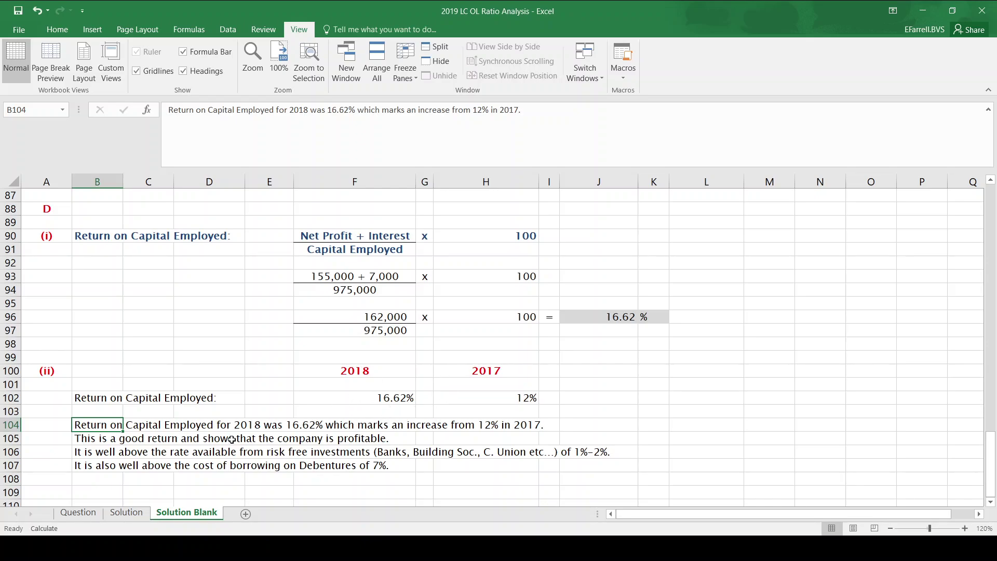
left_click(97, 449)
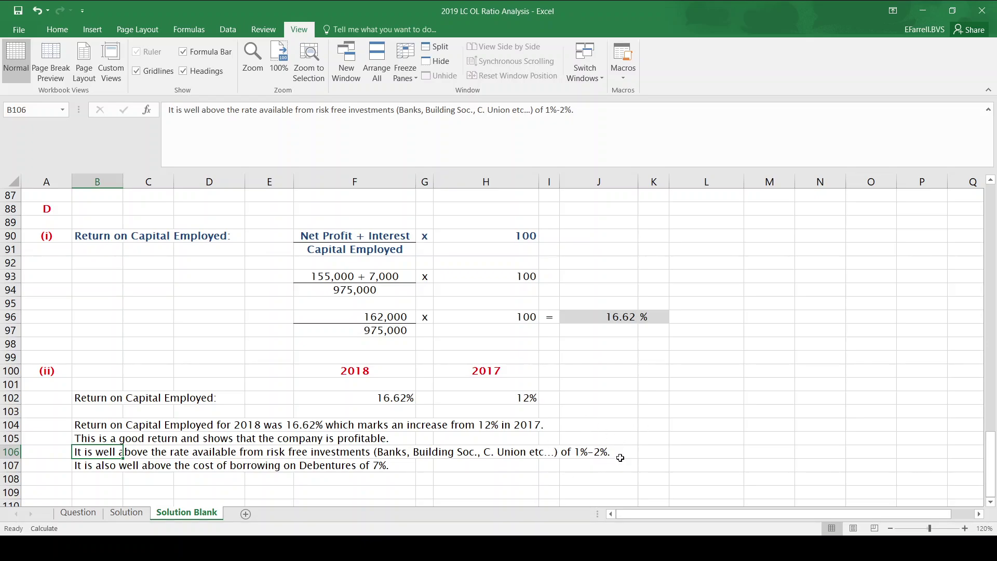
left_click(103, 466)
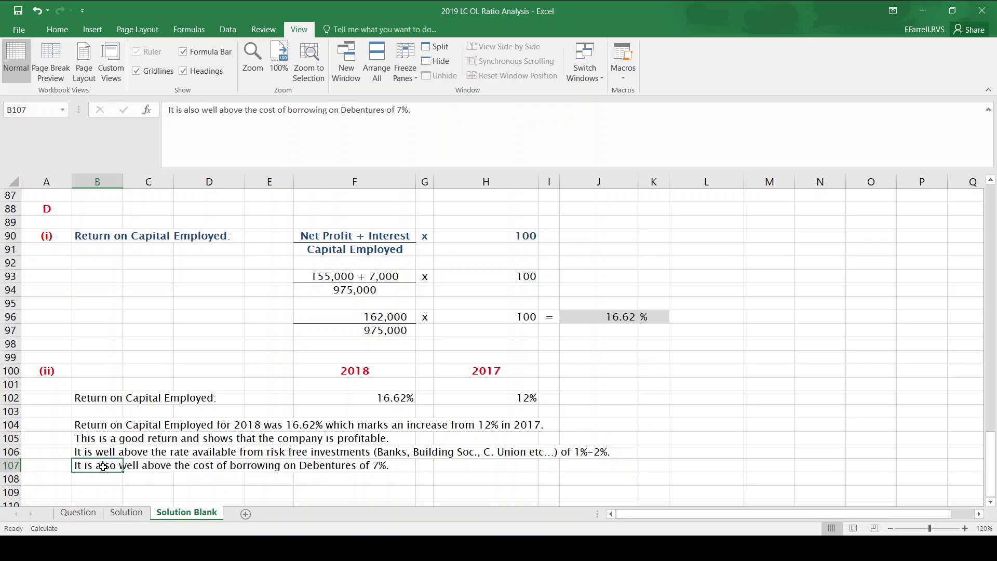
Check the debenture interest rate in the Question sheet's balance sheet against the 2018 Return on Capital Employed in F102 of Solution Blank.
left_click(89, 515)
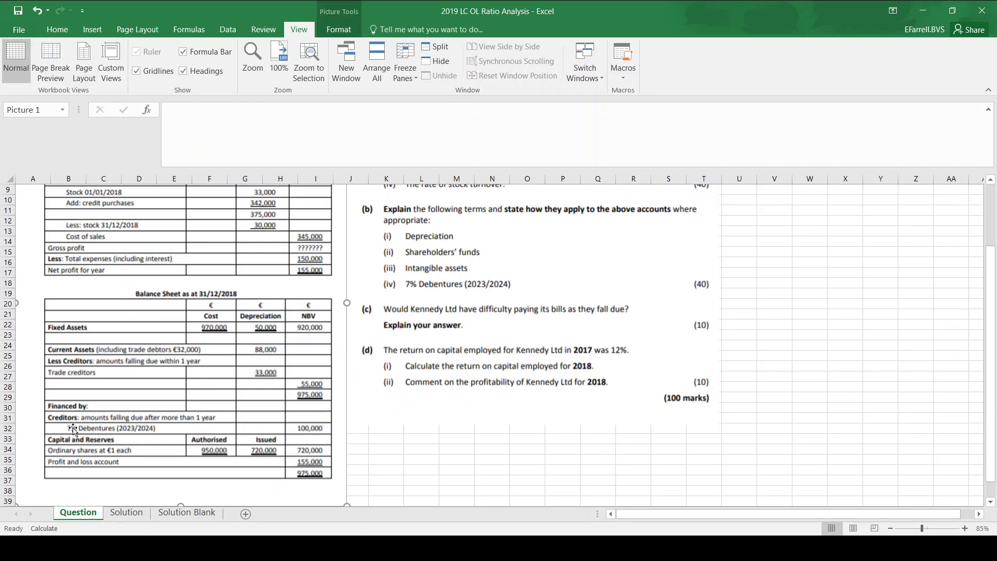
left_click(197, 513)
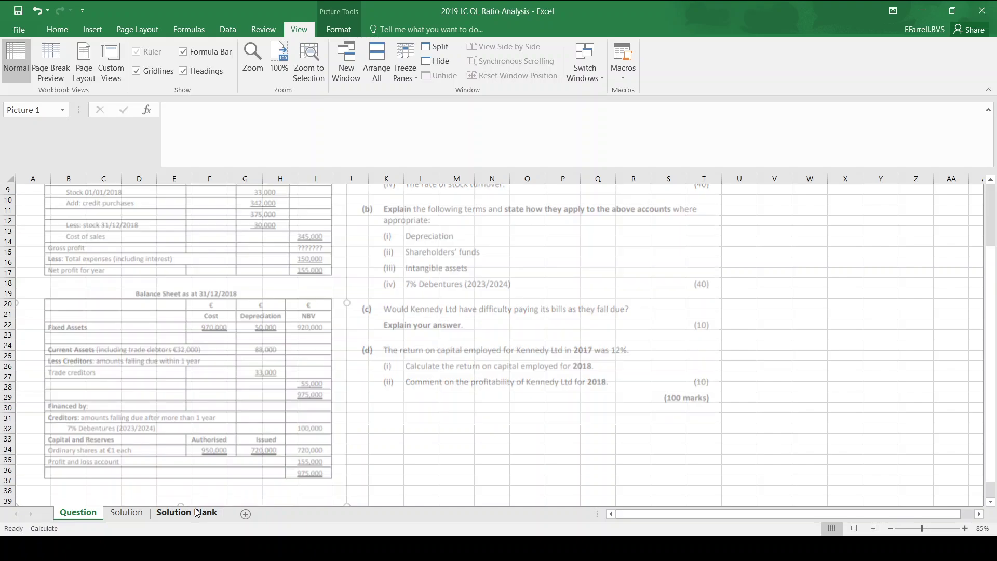
left_click(347, 400)
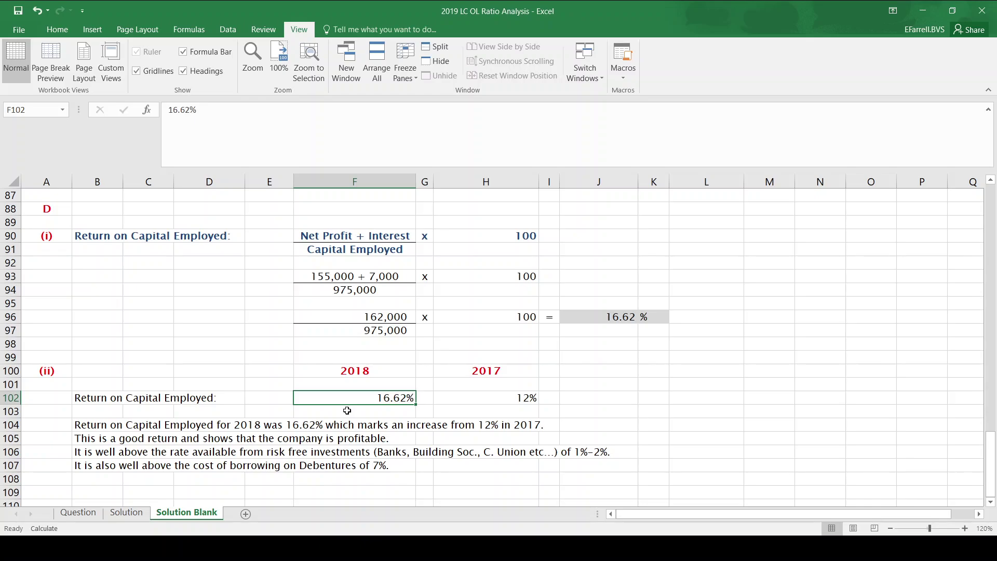
left_click(347, 411)
key("Up")
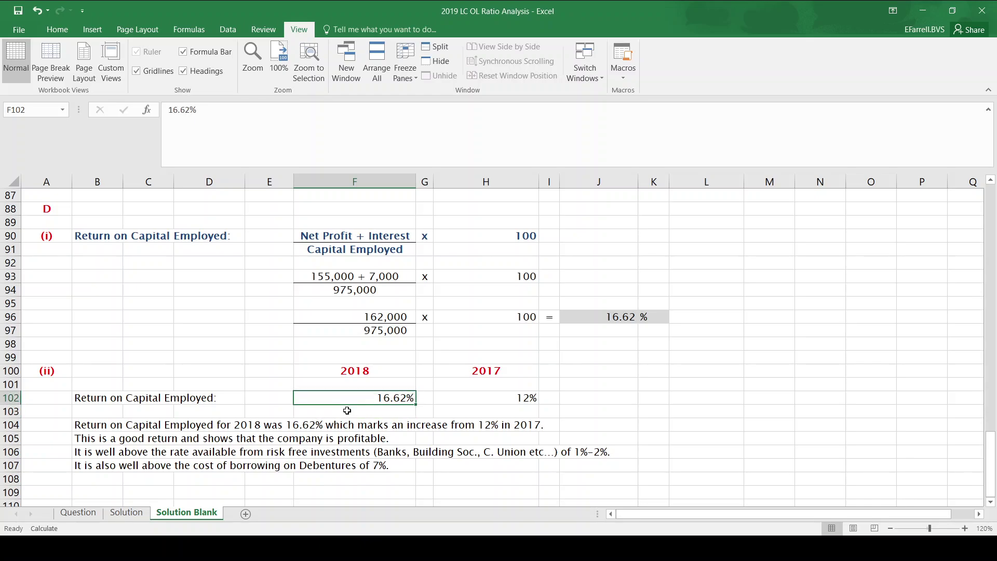